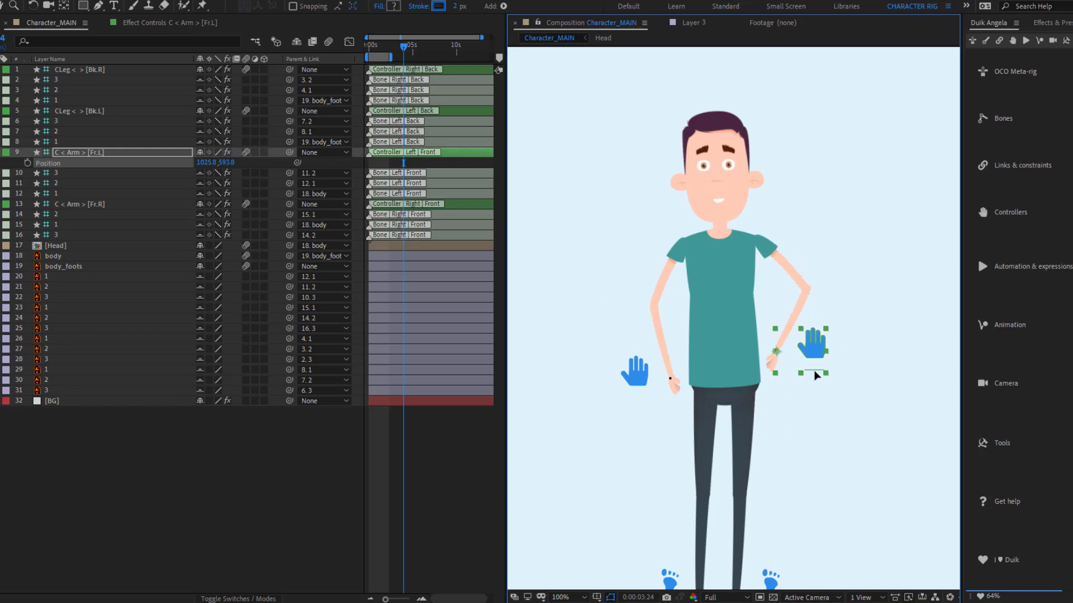
Test the finished character rig by moving the left arm controller, the body_foots layer and the right leg controller.
left_click_drag(818, 369, 860, 358)
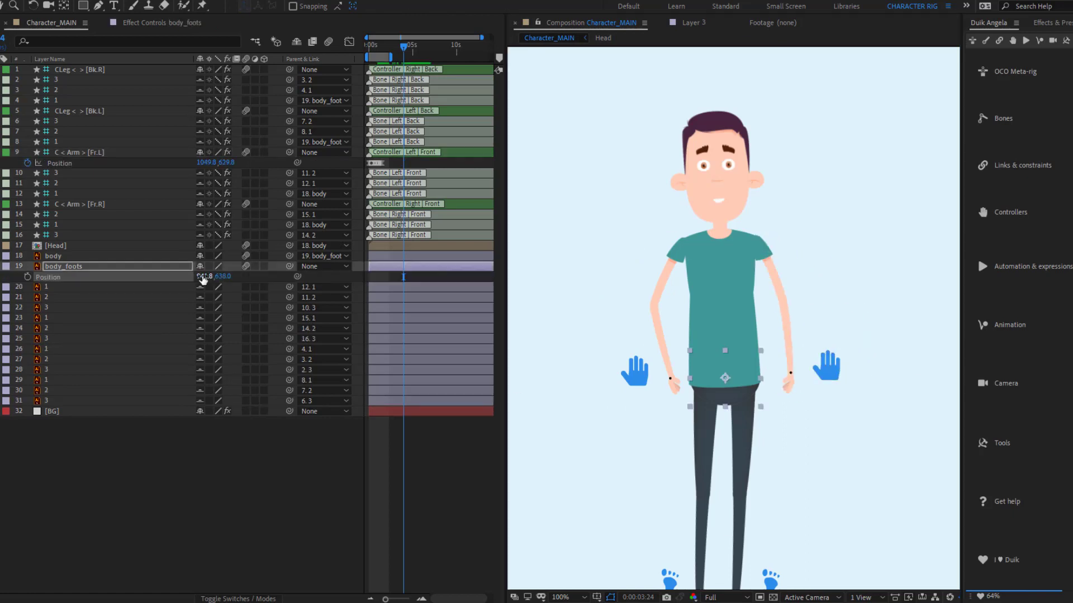
mouse_move(749, 378)
left_mouse_down()
mouse_move(743, 393)
mouse_move(749, 378)
left_mouse_up()
left_click_drag(721, 337, 716, 338)
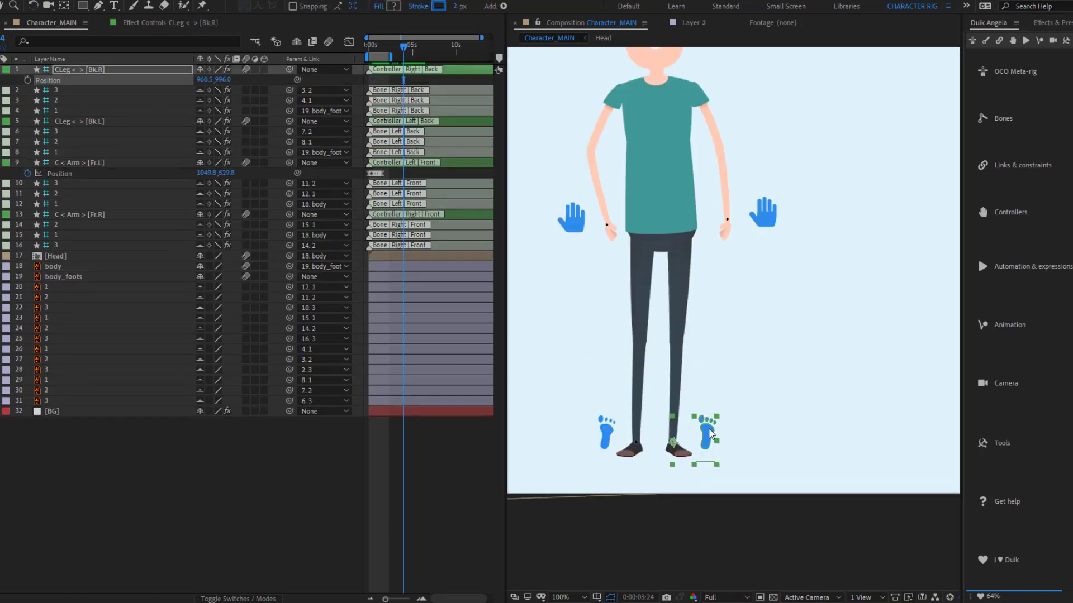
left_click_drag(709, 437, 738, 412)
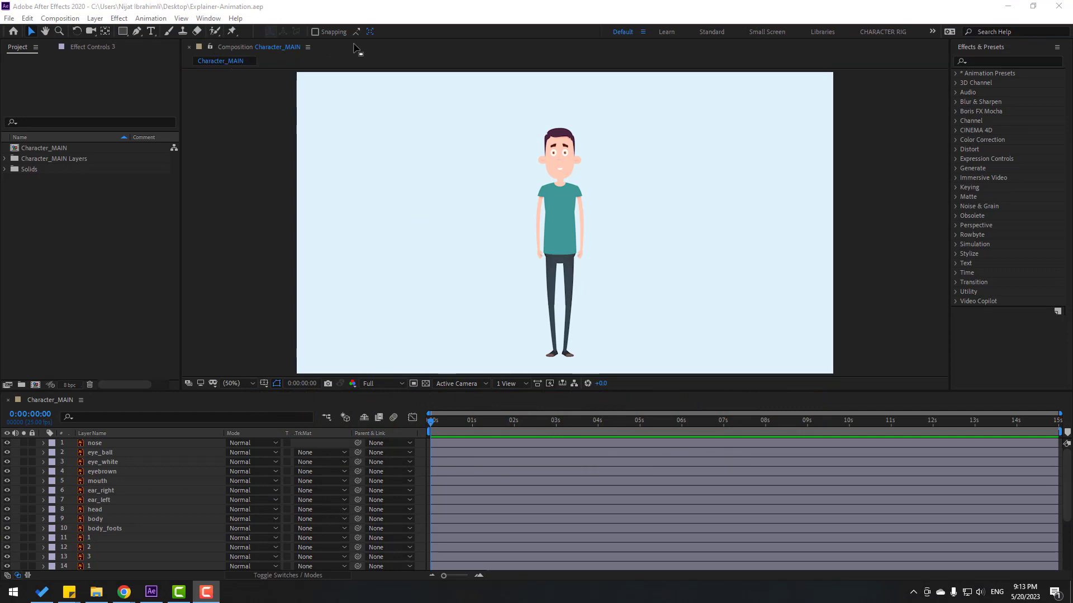
Switch to the CHARACTER RIG workspace and bring up the Duik Angela script.
left_click(209, 18)
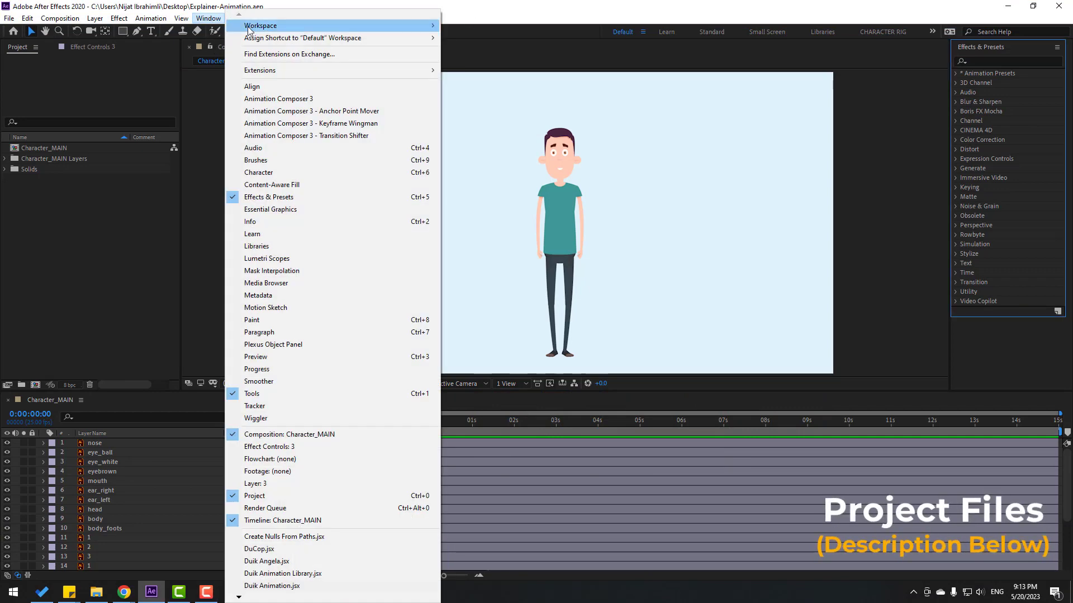
mouse_move(420, 26)
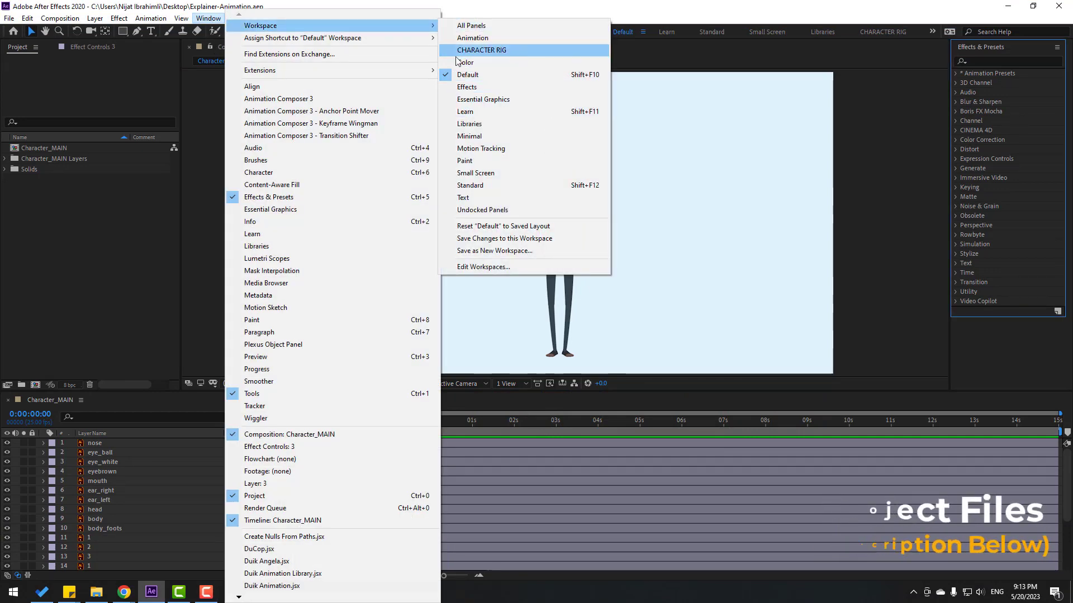
left_click(502, 50)
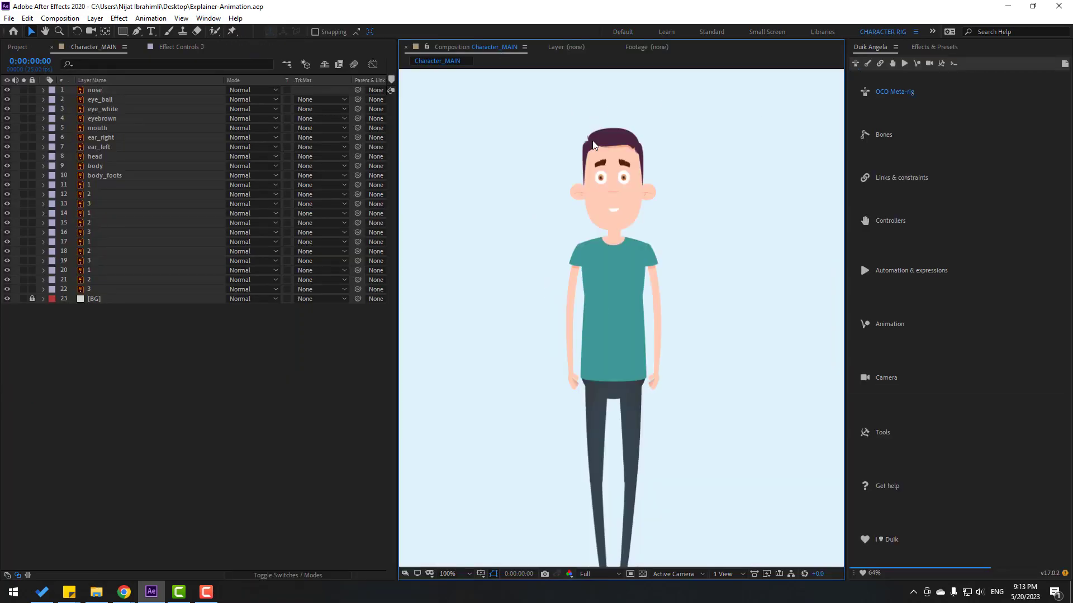
left_click(208, 18)
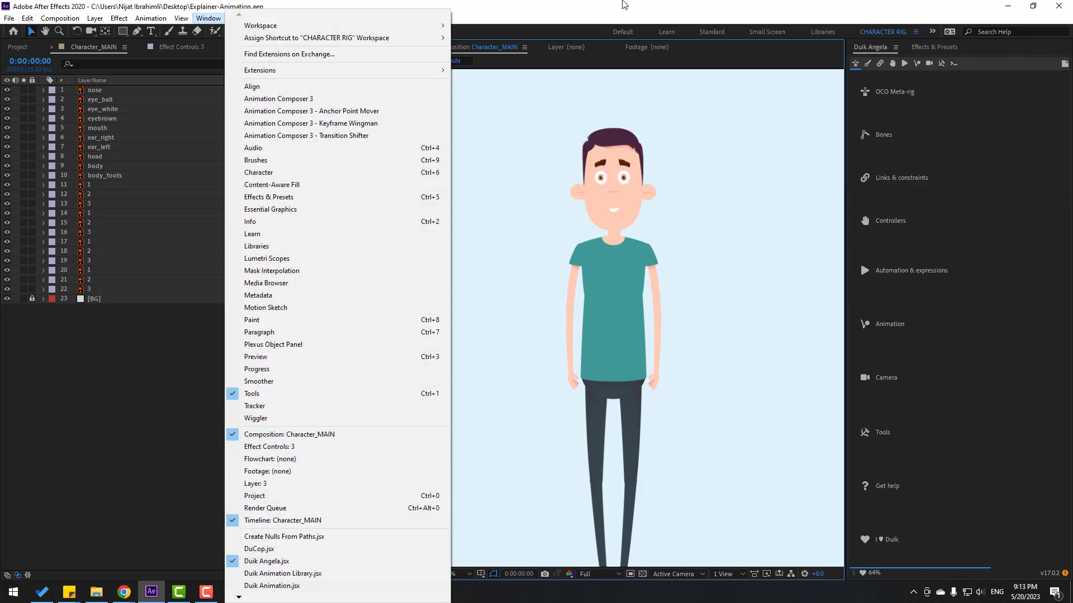
left_click(283, 562)
Select arm layers 1, 2 and 3 (rows 14 to 16) and solo them so only that arm shows.
scroll(678, 376, "up", 3)
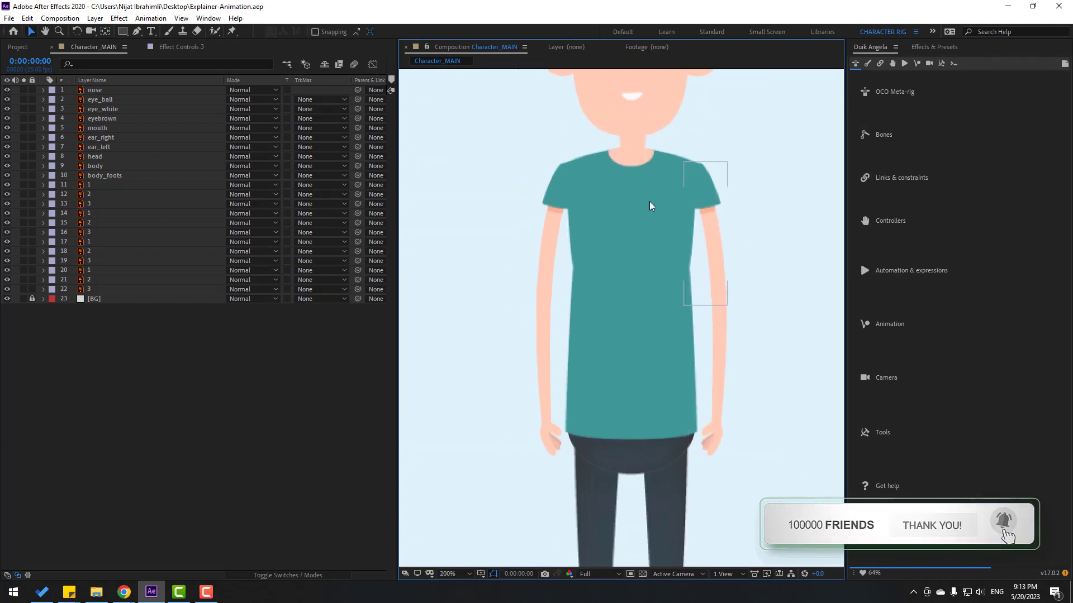
left_click(574, 234)
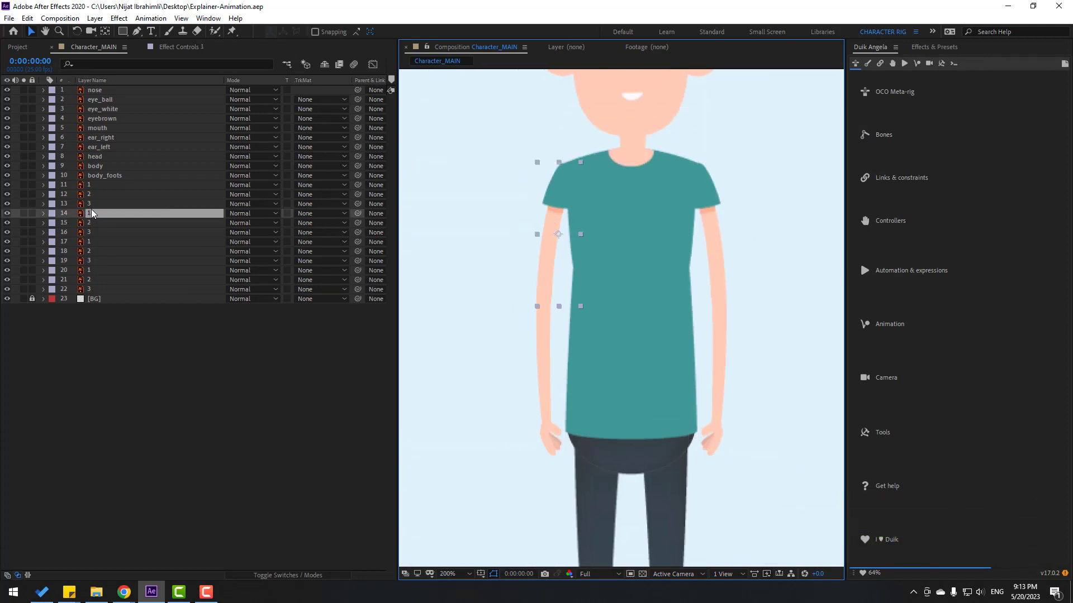
left_click(98, 222, "ctrl")
left_click(94, 232, "ctrl")
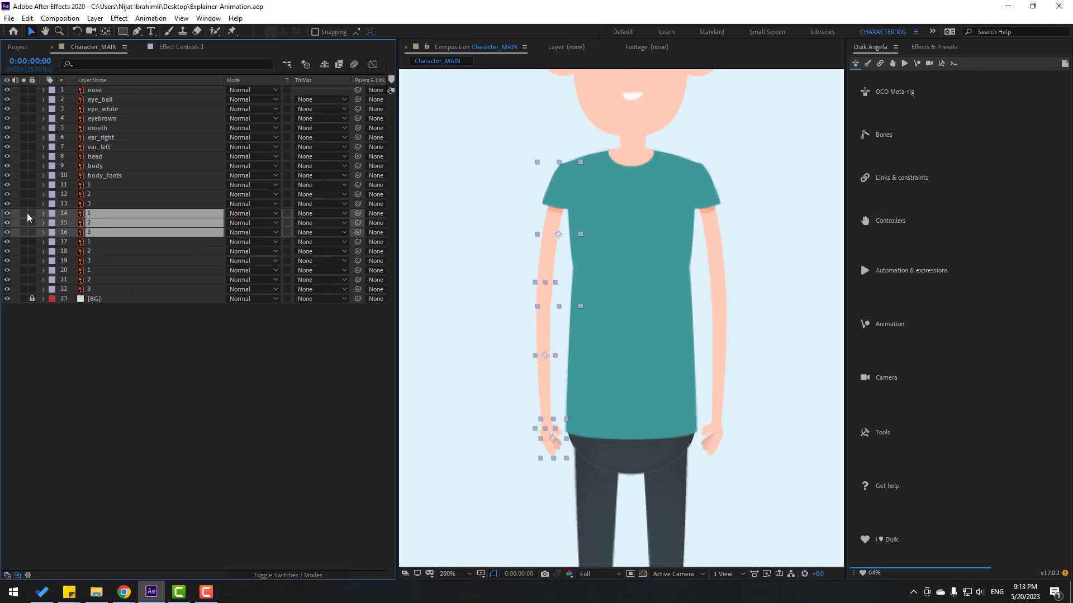
left_click_drag(23, 215, 11, 232)
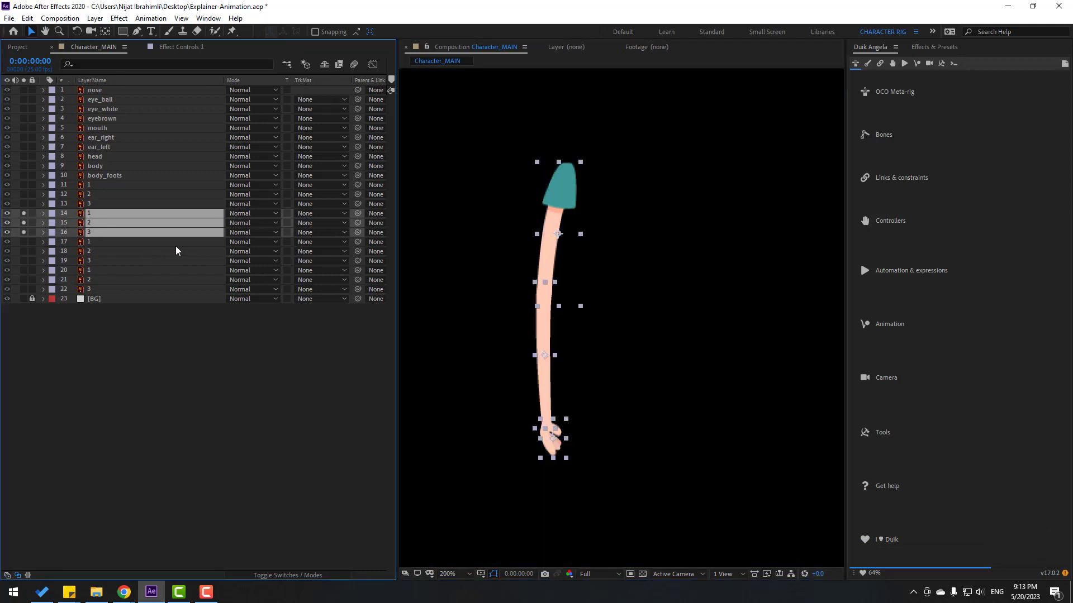
Lower the opacity of the three soloed arm layers to 34% and deselect them.
key("t")
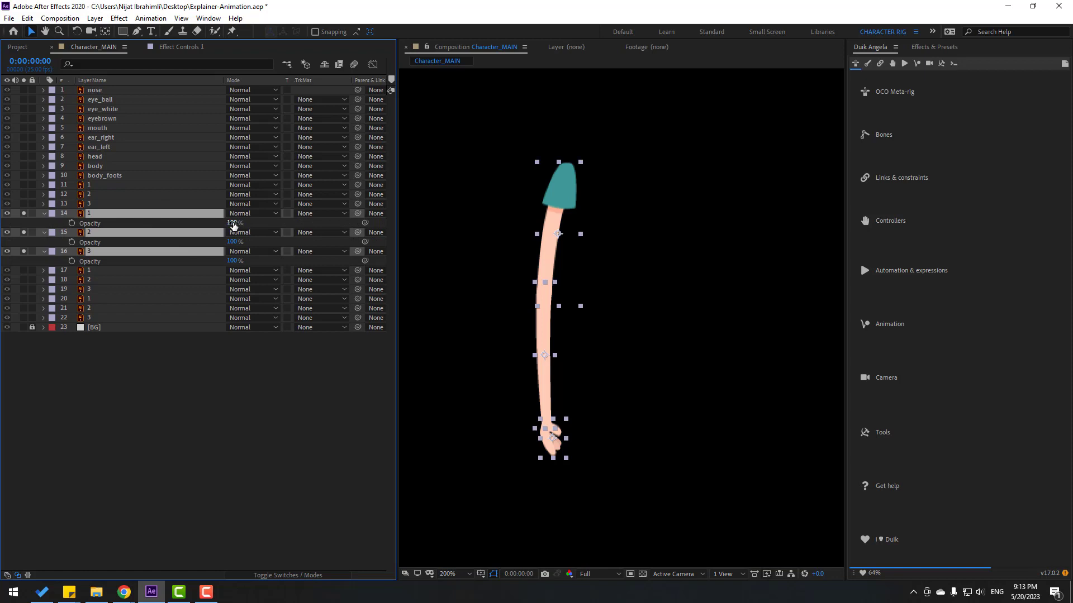
left_click_drag(234, 225, 197, 226)
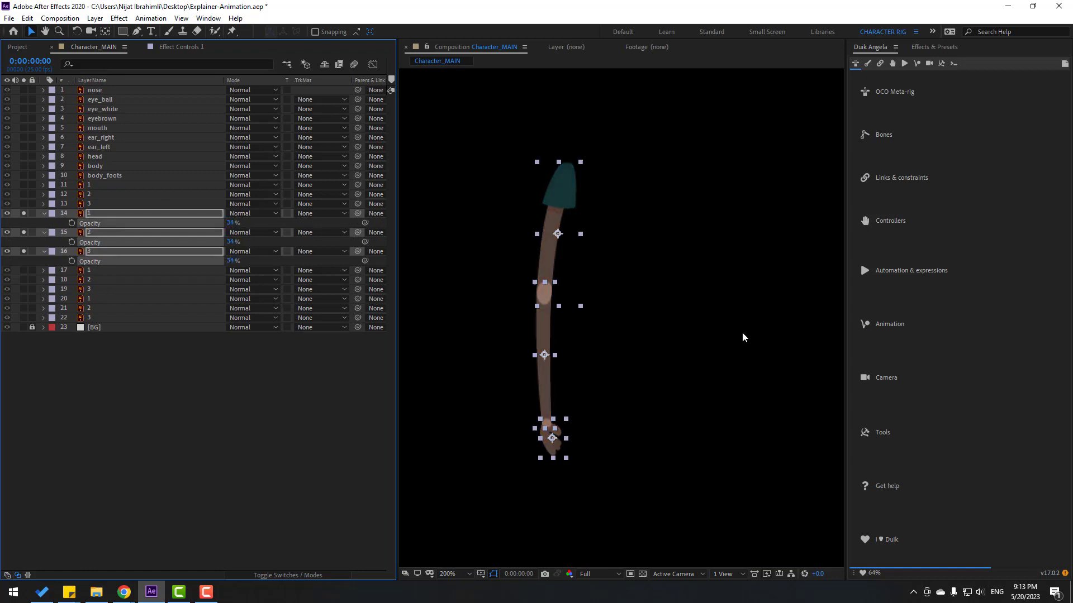
left_click(429, 490)
Draw a Pen path from the shoulder through elbow and wrist to the hand tip, and create Duik Hominoid Arm bones from it.
left_click(138, 32)
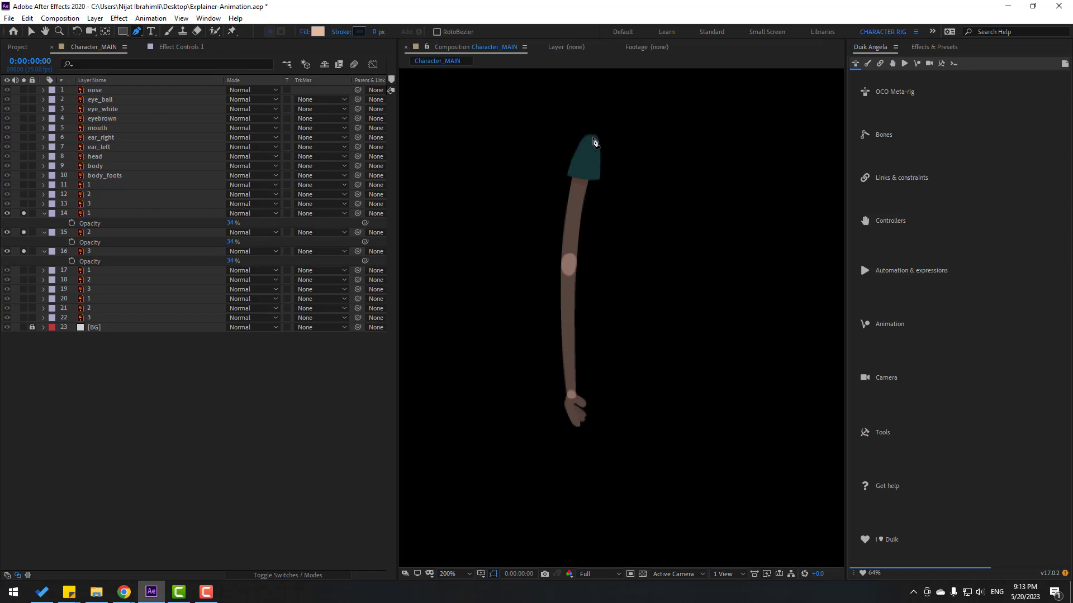
left_click(592, 137)
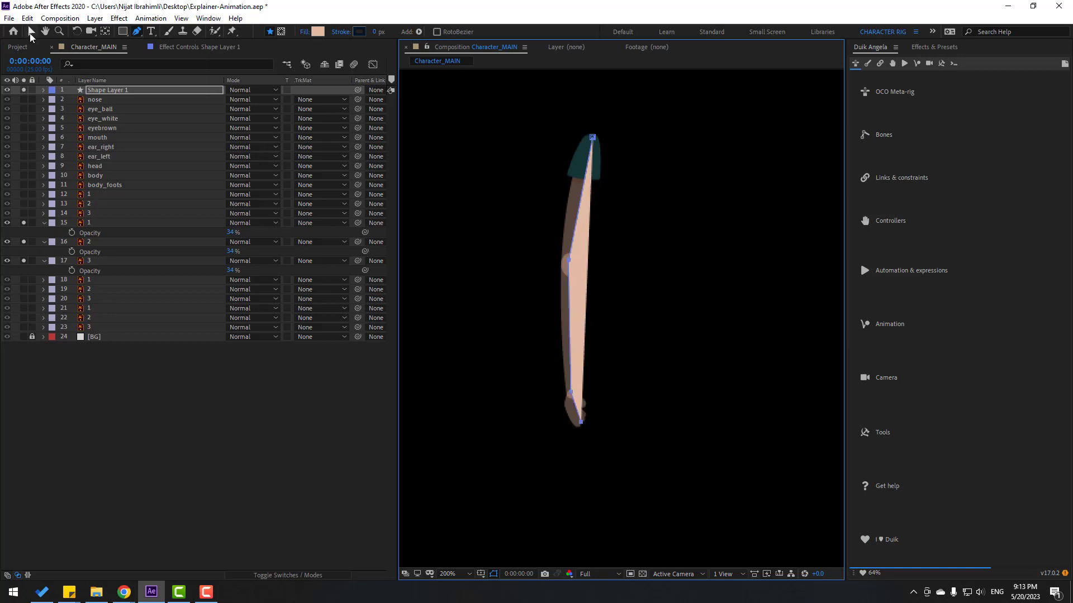
left_click(868, 63)
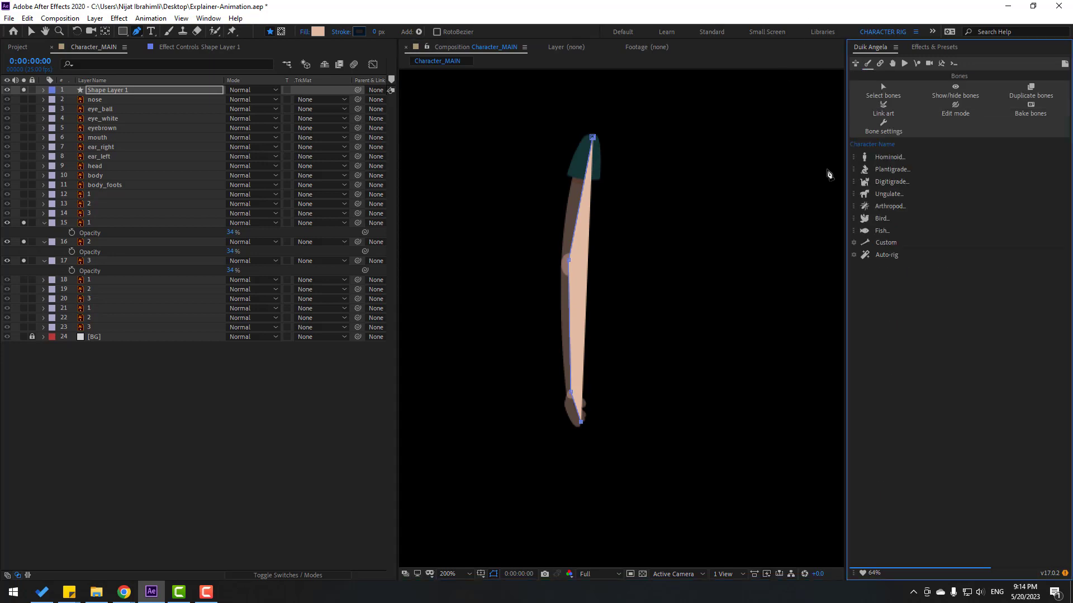
left_click(889, 158)
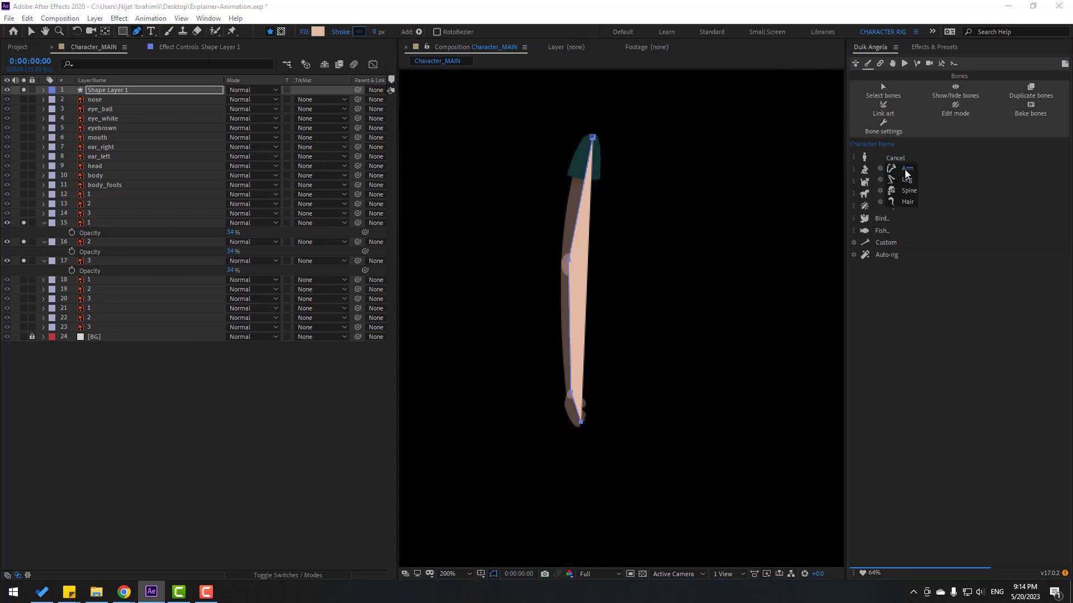
left_click(906, 169)
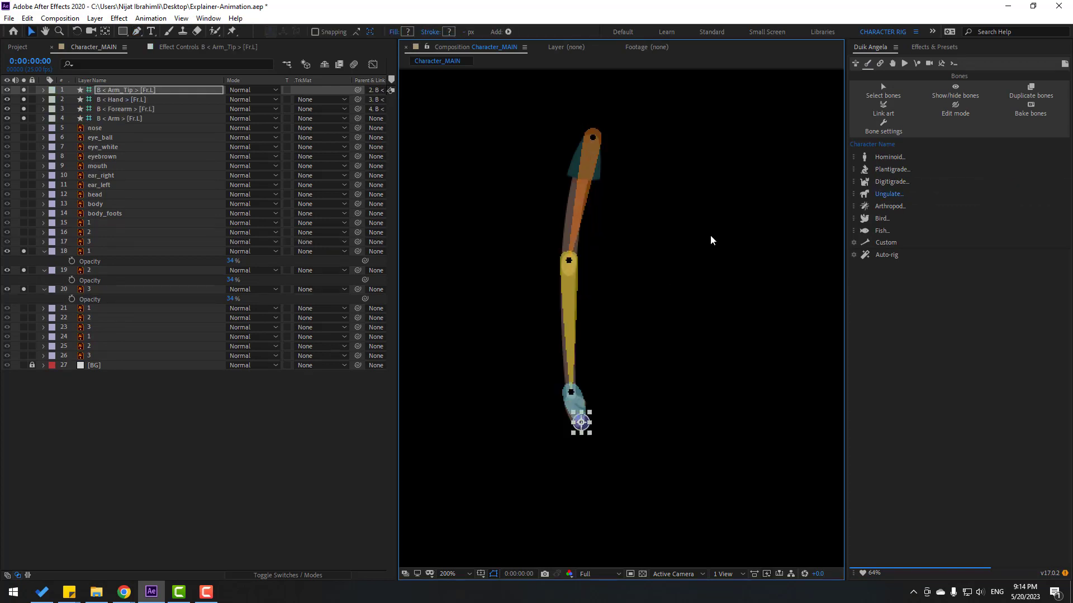
Rename the Arm bone layer as 1 and the Forearm bone layer as 2.
left_click(150, 92)
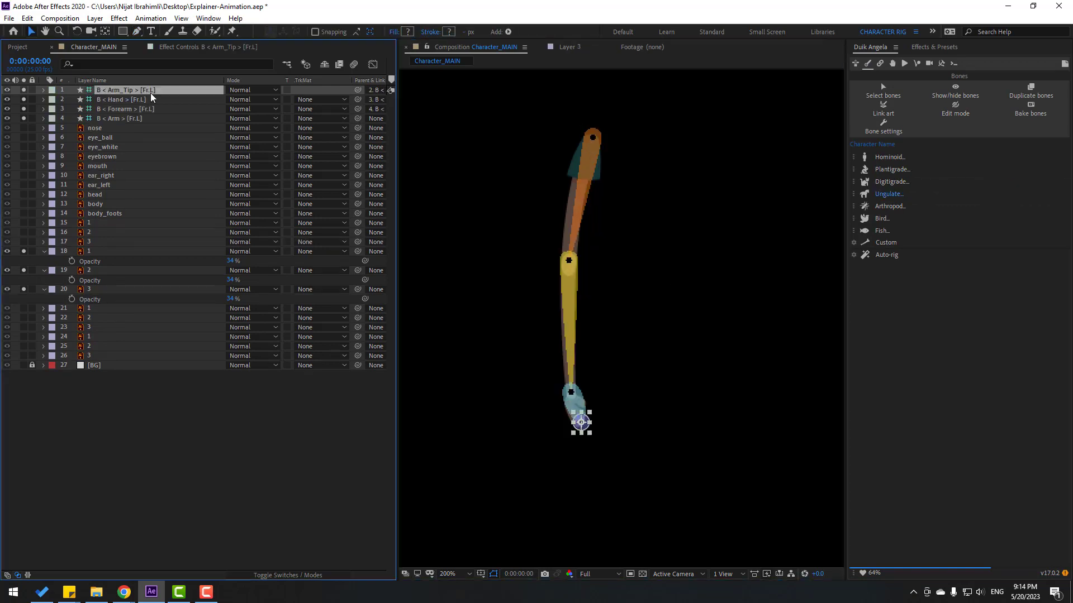
left_click(117, 119)
key("Return")
type("1")
key("Return")
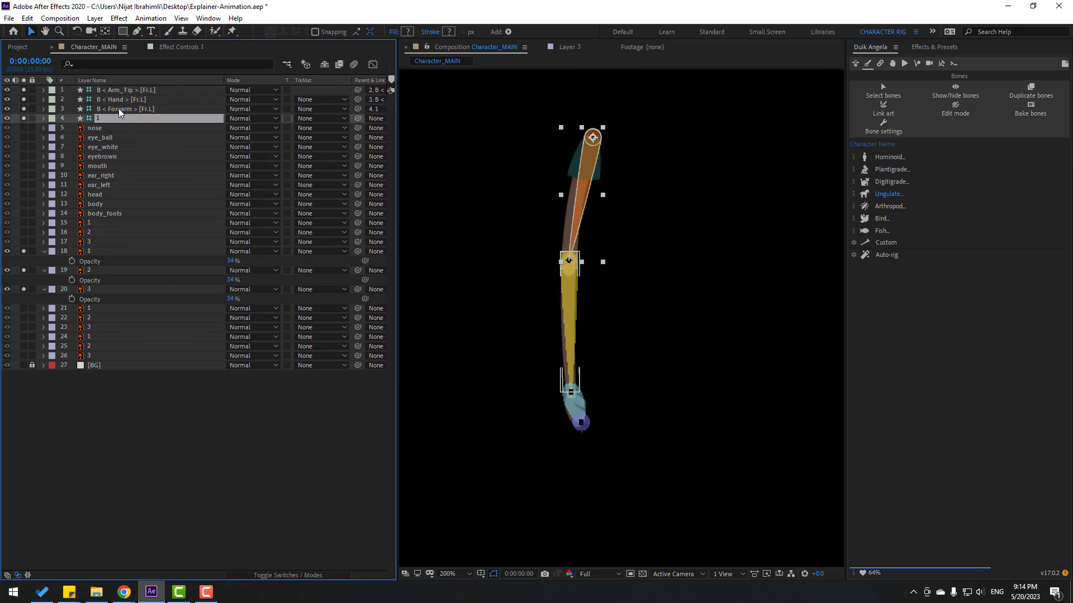
left_click(119, 110)
key("Return")
type("2")
key("Return")
Rename the Hand bone layer as 3.
left_click(114, 103)
key("Return")
type("23")
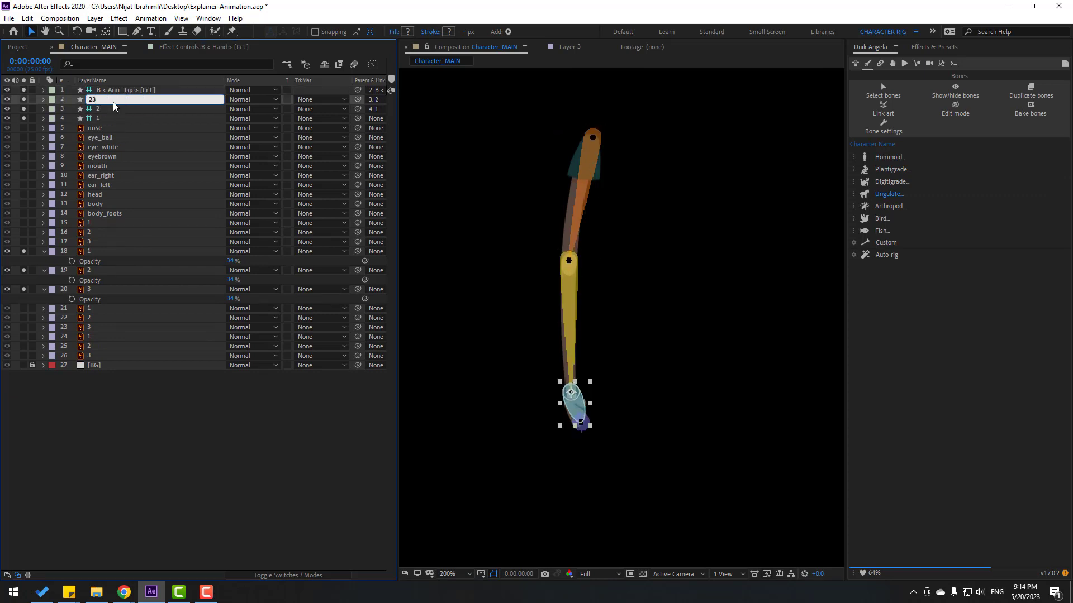
type("3")
key("Return")
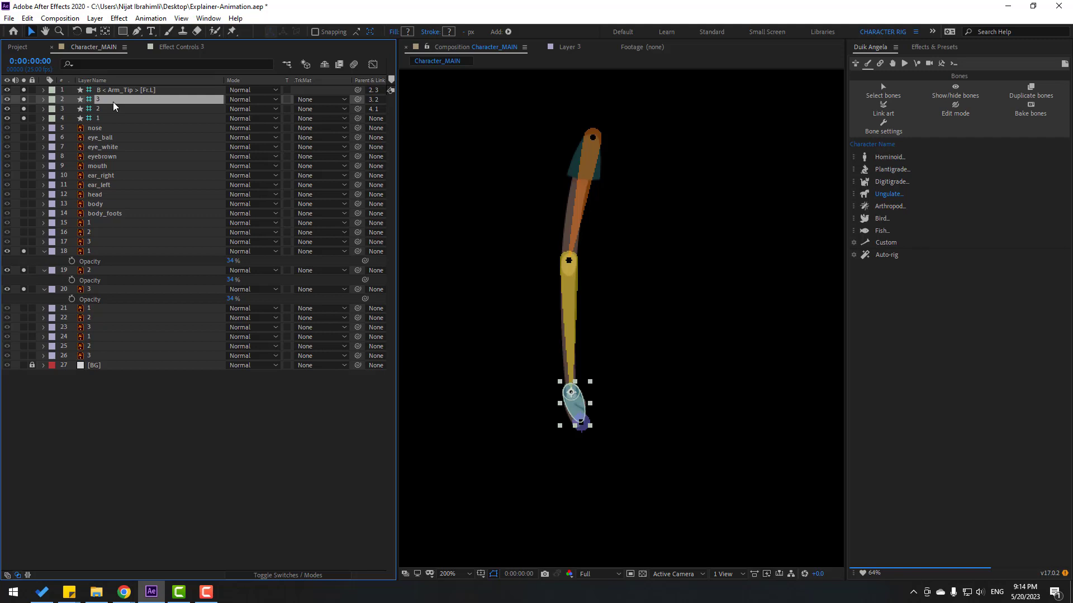
Parent the soloed arm artwork layers 1, 2 and 3 to the bone layers with the matching numbers.
left_click(90, 253)
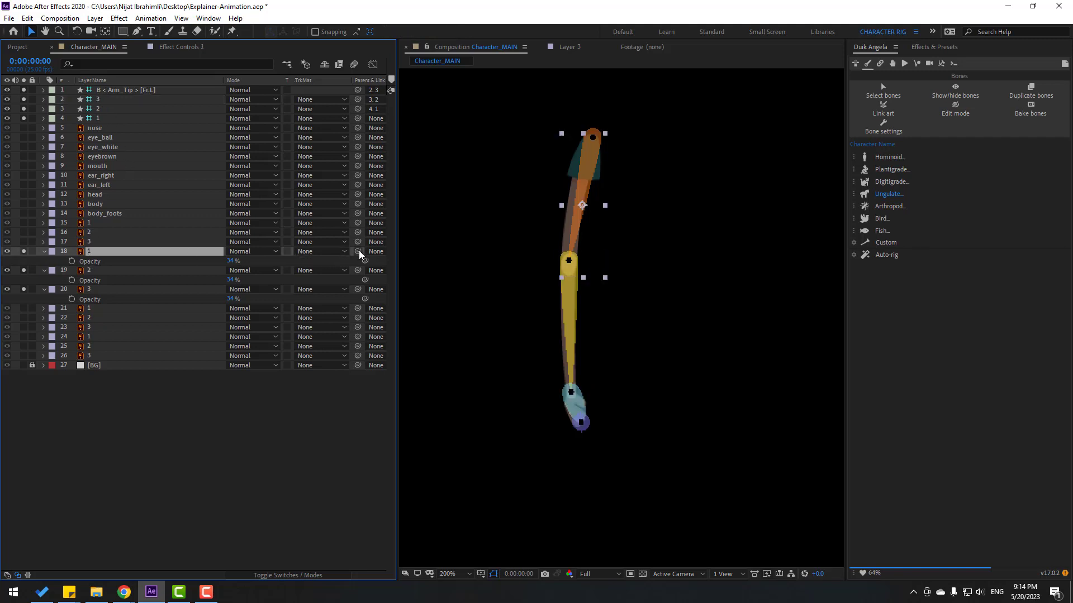
left_click_drag(358, 252, 104, 121)
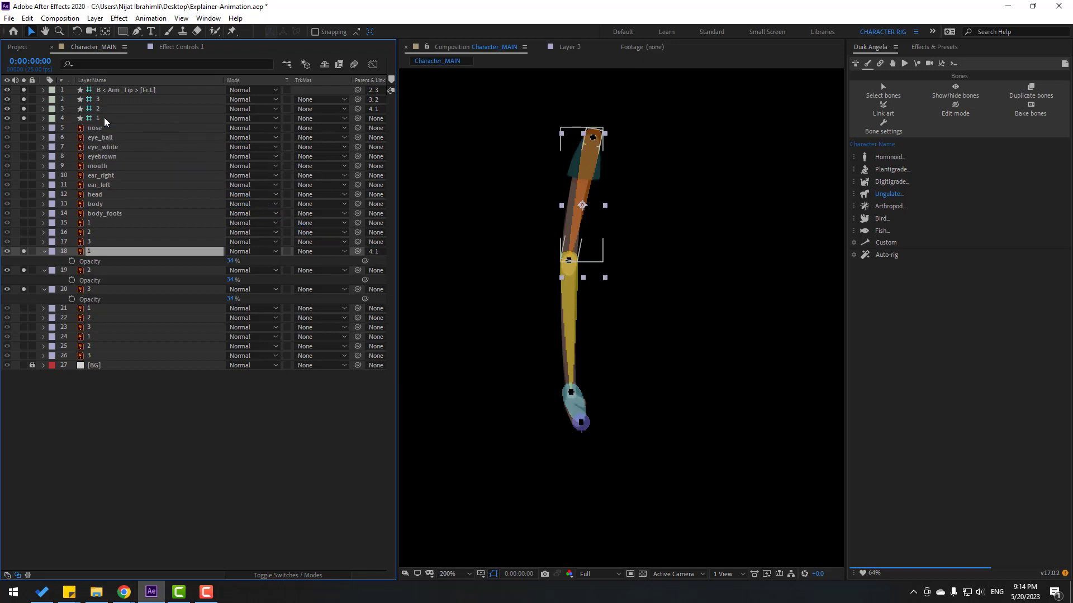
left_click(87, 271)
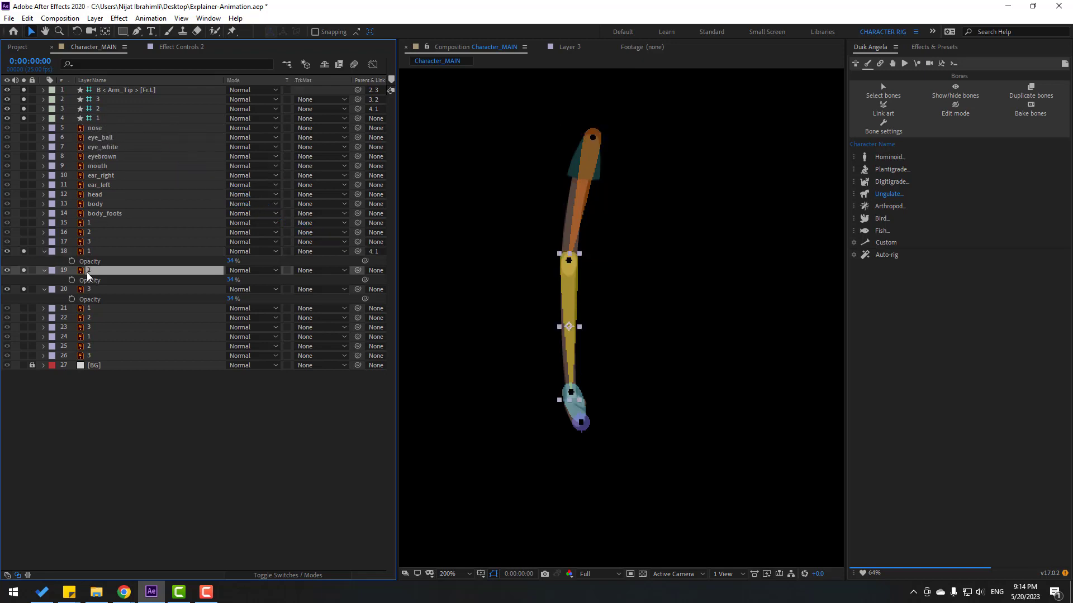
left_click_drag(358, 270, 98, 112)
left_click(89, 290)
left_click_drag(357, 290, 98, 101)
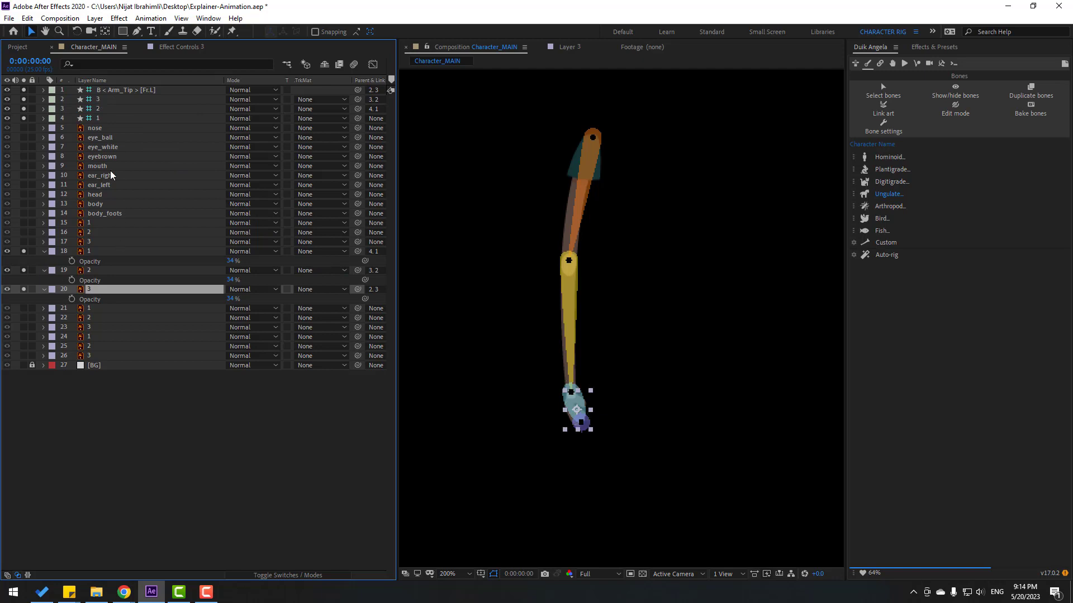
Auto-rig bone layers 1, 2 and 3 with Duik, ignoring the suggestion to hide layer controls.
left_click(98, 119)
left_click(99, 109, "ctrl")
left_click(99, 100, "ctrl")
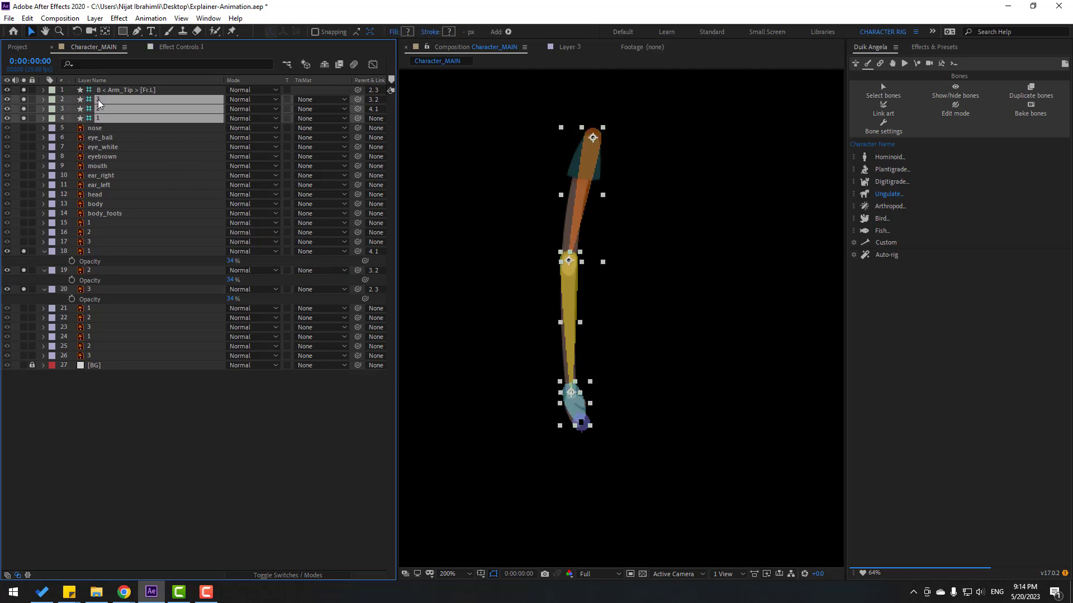
left_click(885, 256)
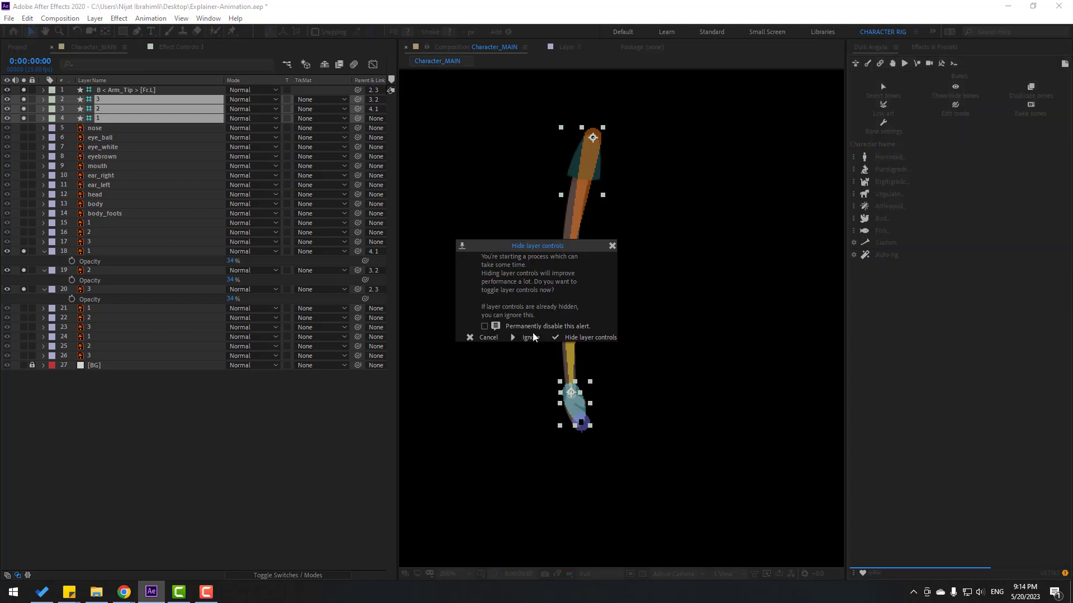
left_click(528, 339)
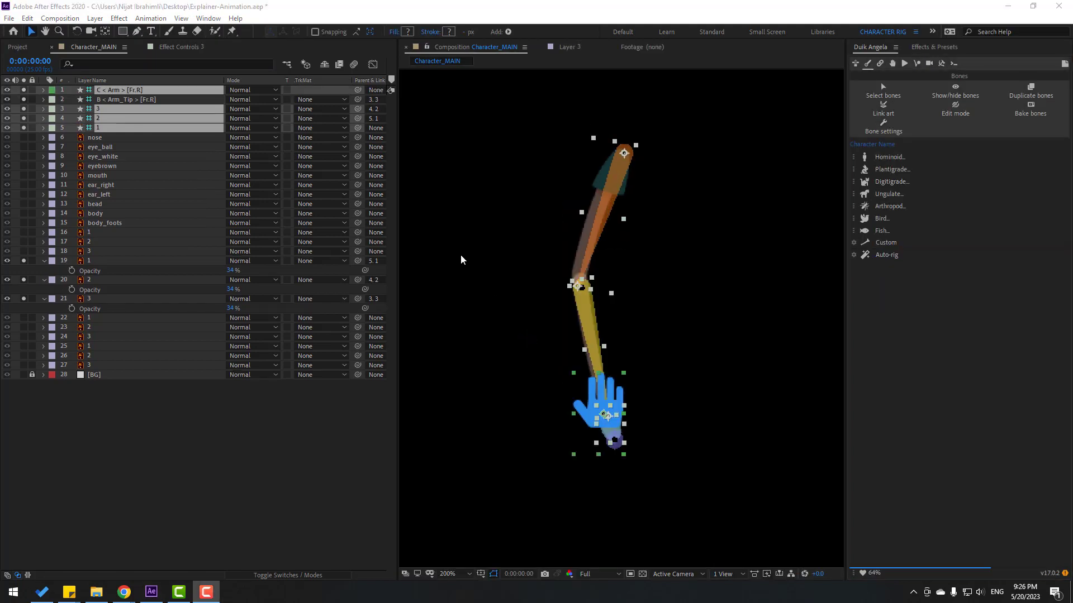
Move the arm's hand controller upward to bend the elbow and test the rig.
left_click(462, 259)
left_click(609, 403)
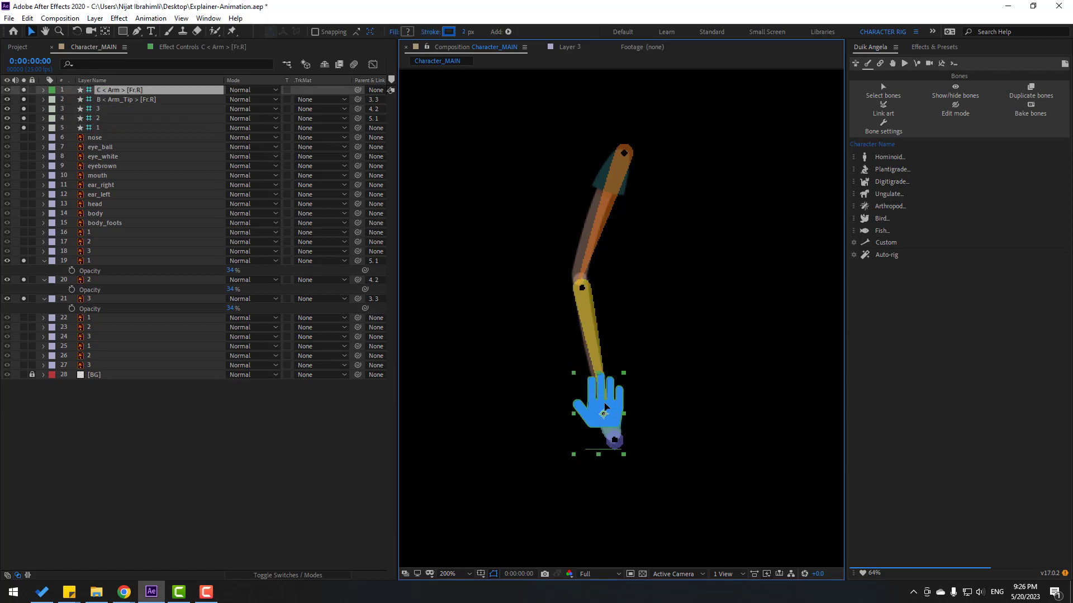
left_click_drag(605, 407, 602, 379)
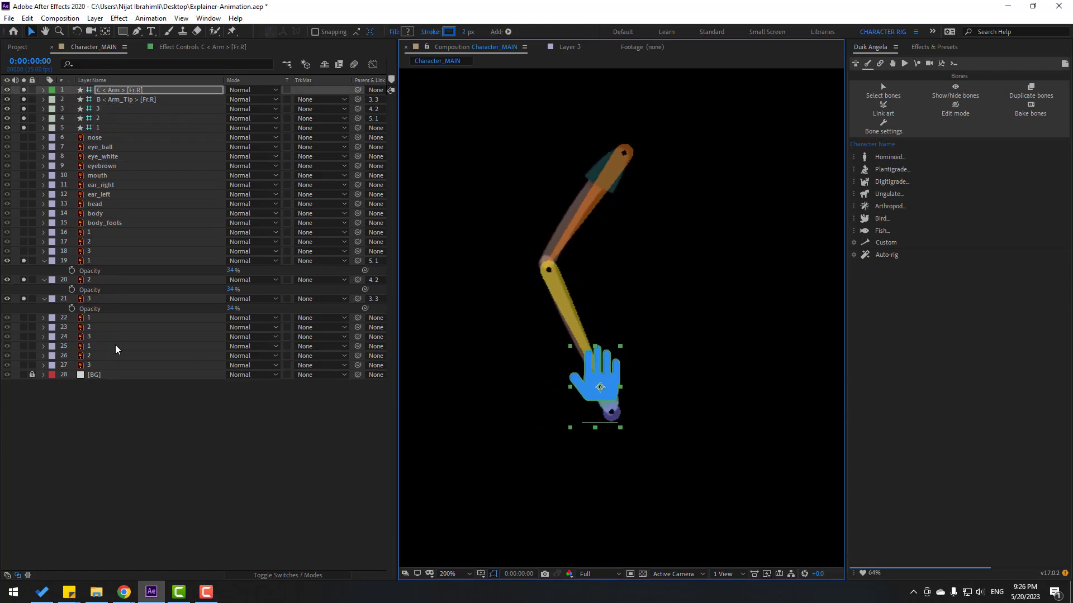
Restore the opacity of the three soloed arm artwork layers to 100% and deselect them.
left_click(95, 261)
left_click(98, 280, "ctrl")
left_click(93, 299, "ctrl")
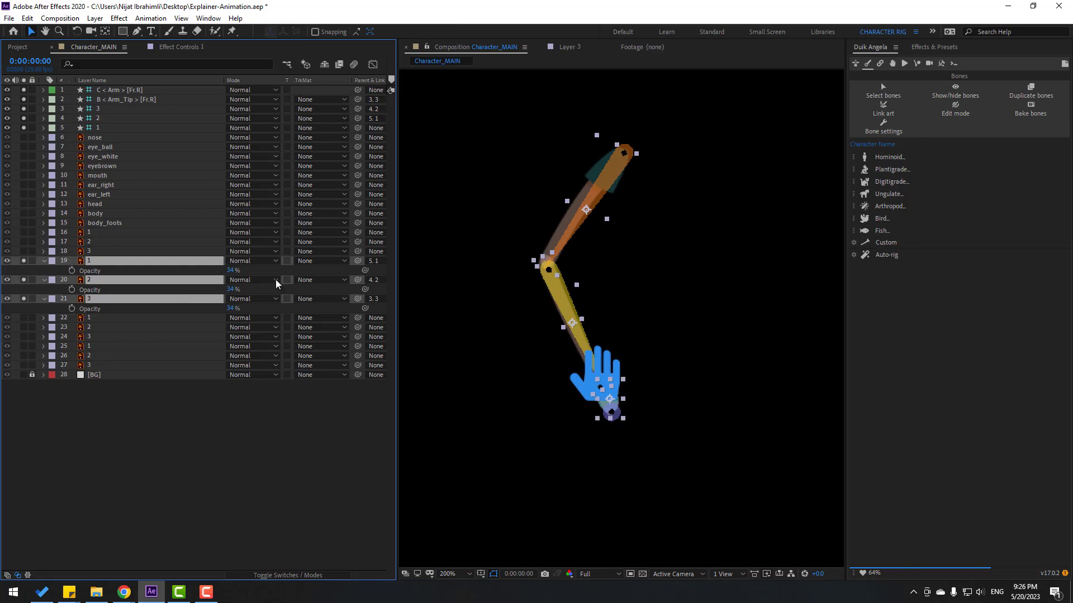
key("Return")
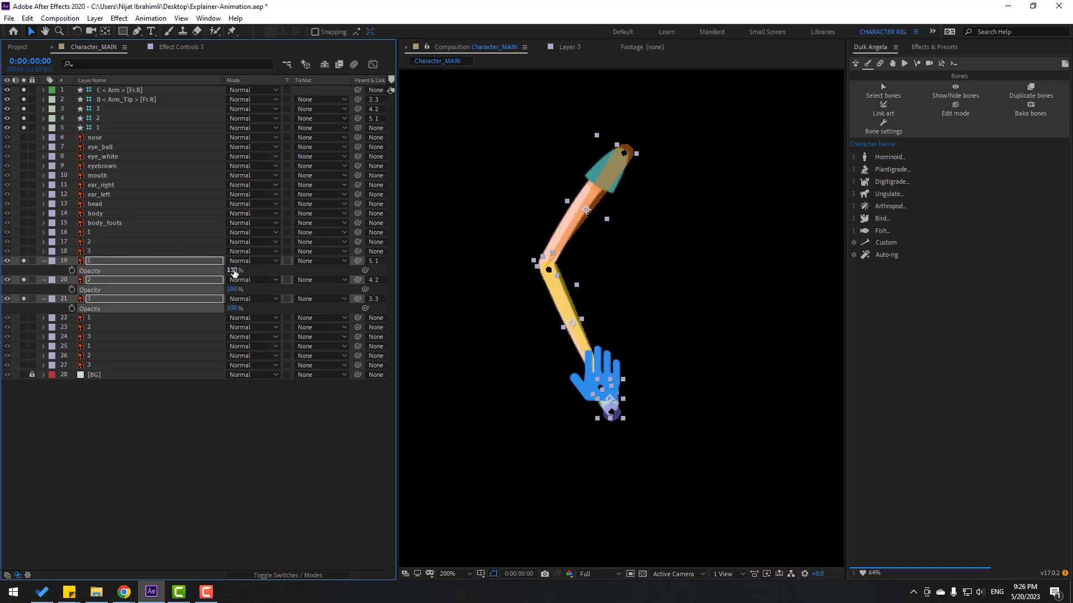
left_click(172, 492)
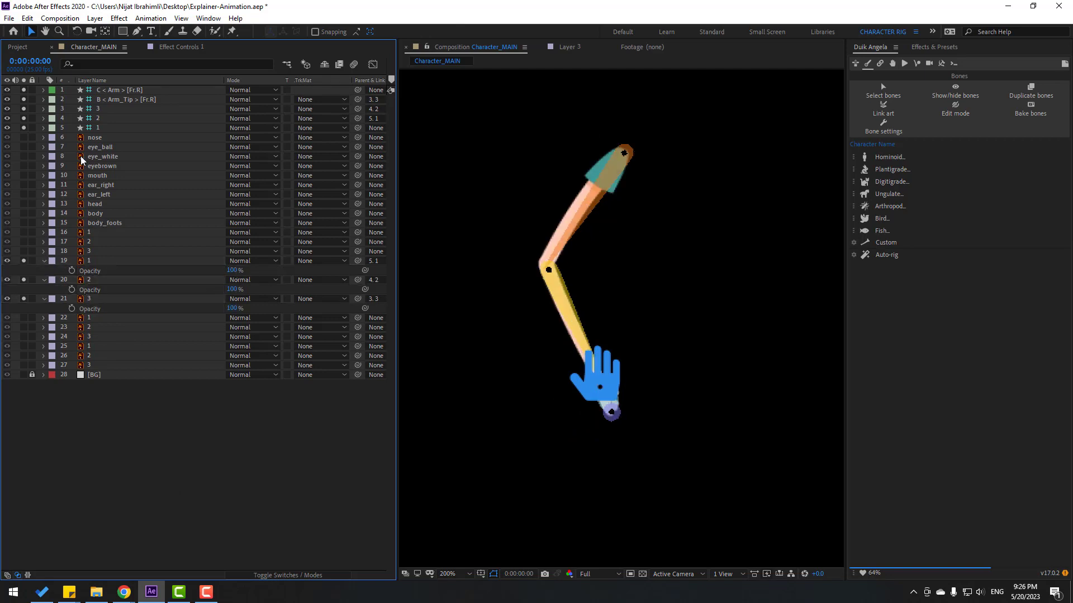
Turn off solo for bone layers 1, 2, 3 and the arm tip, and move the hand controller to test the clean arm.
left_click(99, 128)
left_click(99, 119, "ctrl")
left_click(100, 110, "ctrl")
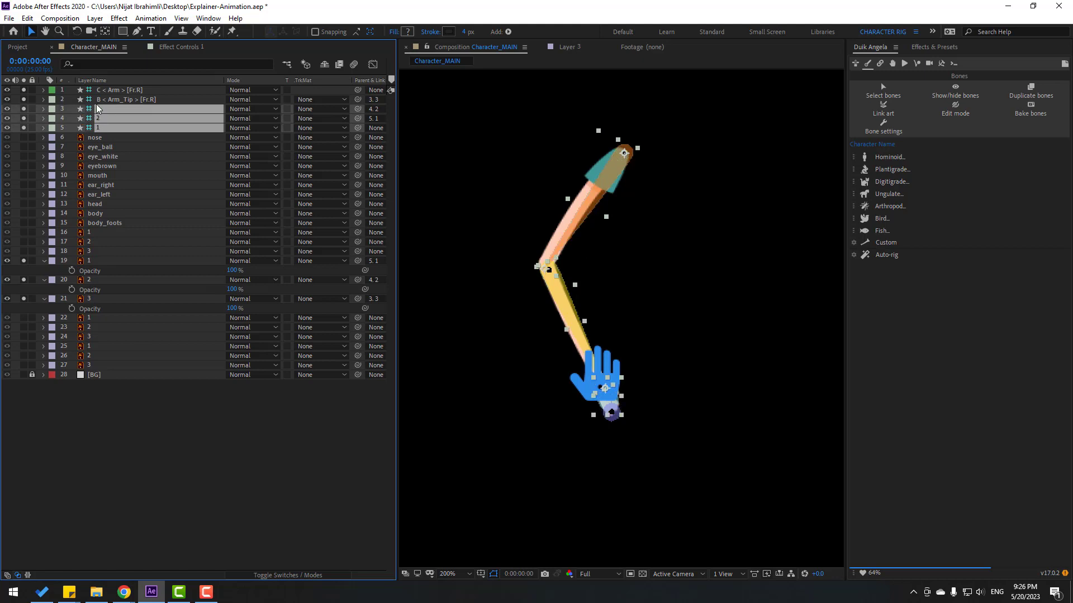
left_click(100, 99, "ctrl")
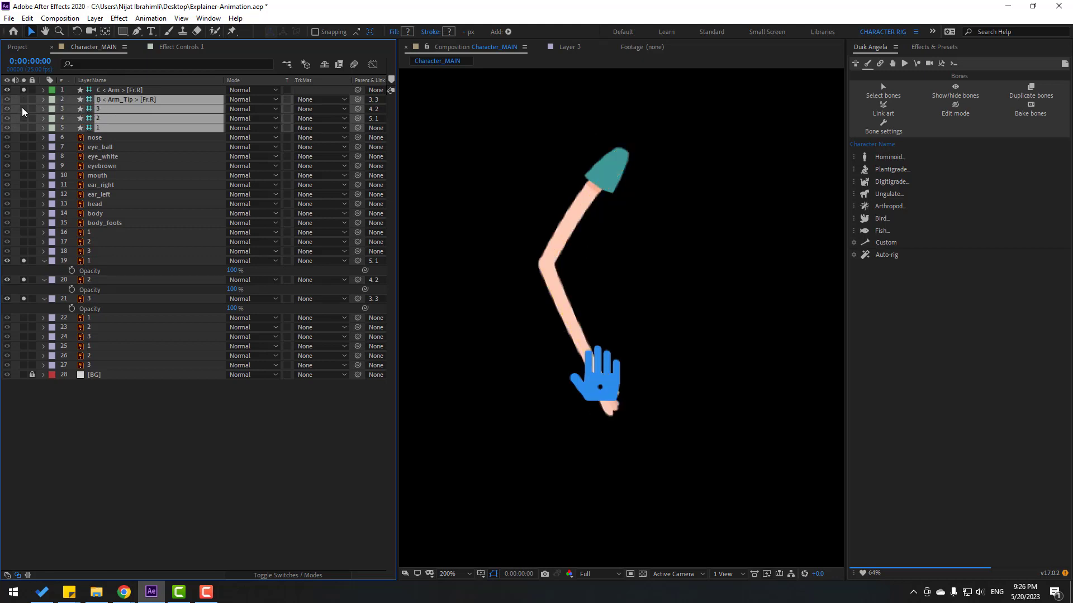
left_click(503, 395)
left_click_drag(599, 379, 569, 367)
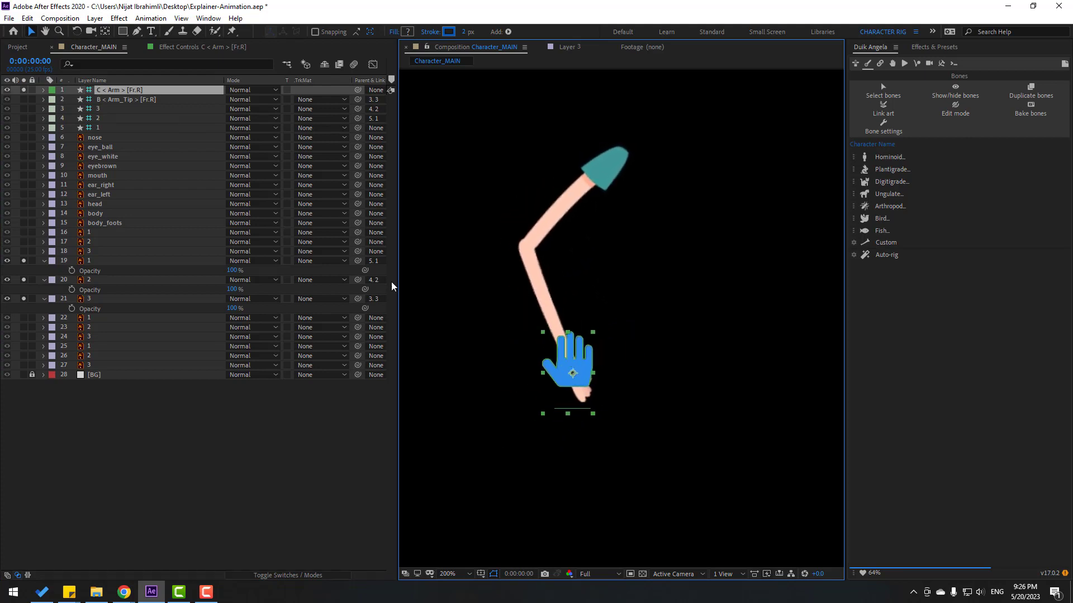
Offset the arm controller's icon position to -64, 0 so it sits beside the hand, and test it by moving the controller.
left_click(113, 93)
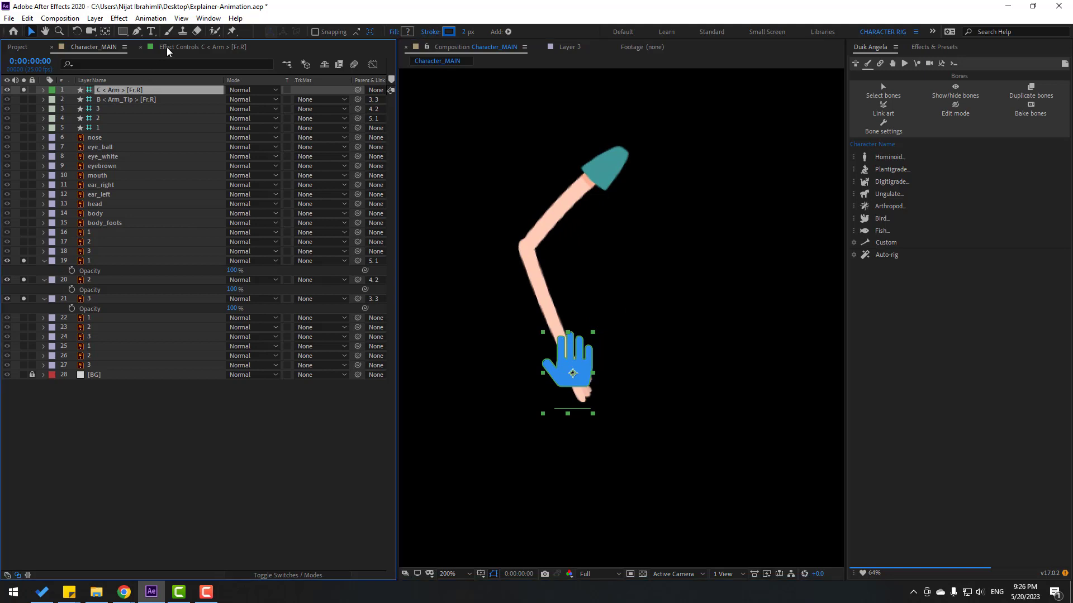
left_click(178, 49)
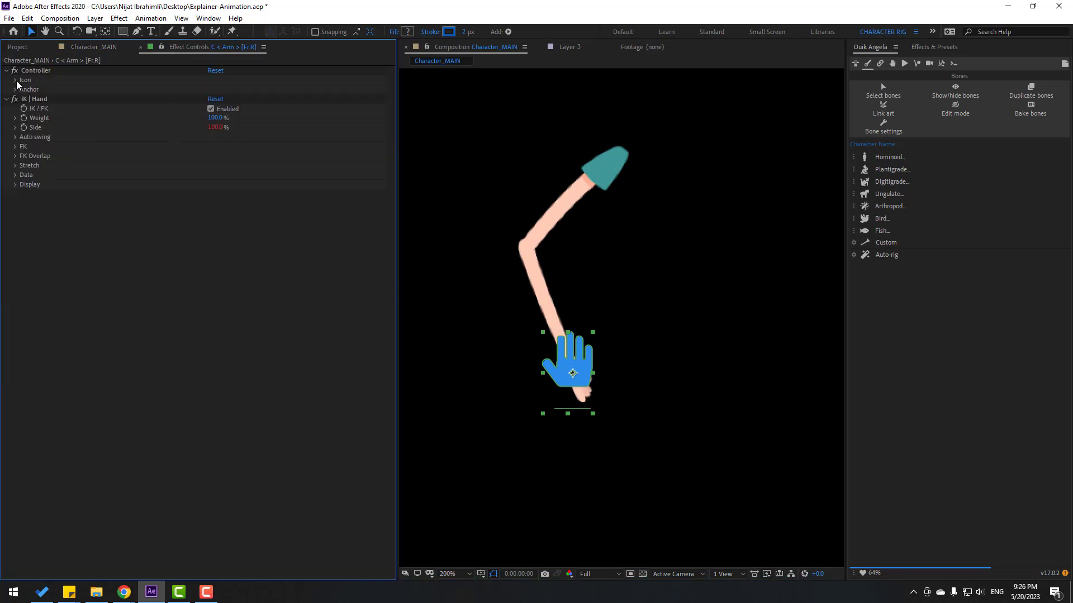
left_click_drag(226, 99, 196, 99)
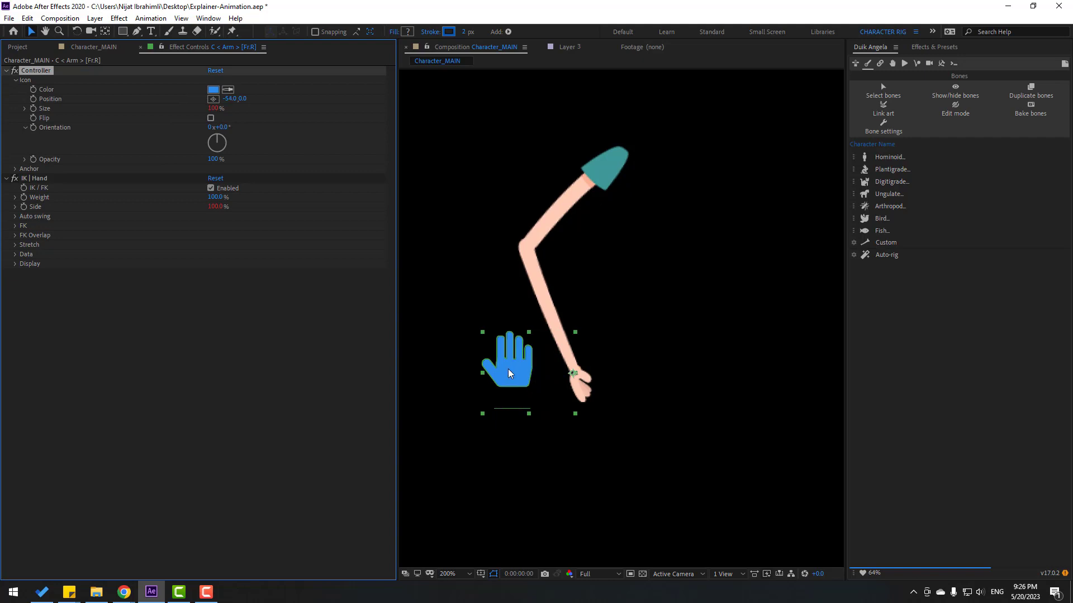
left_click_drag(508, 363, 493, 399)
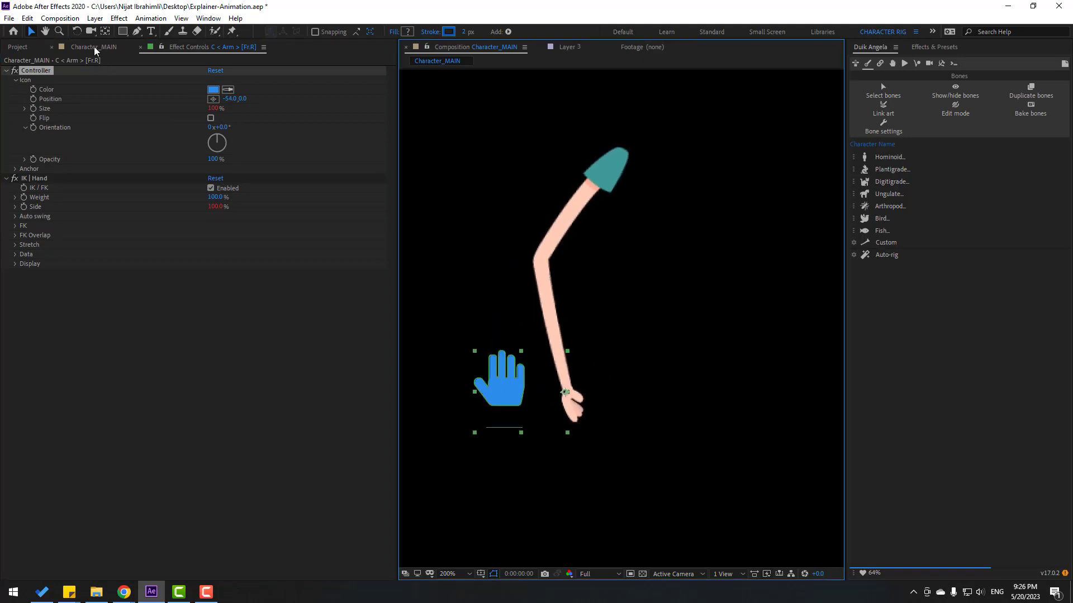
Turn off solo for the arm controller and artwork layers 1, 2 and 3, and collapse the artwork layers' opacity properties.
left_click(95, 48)
left_click(23, 89)
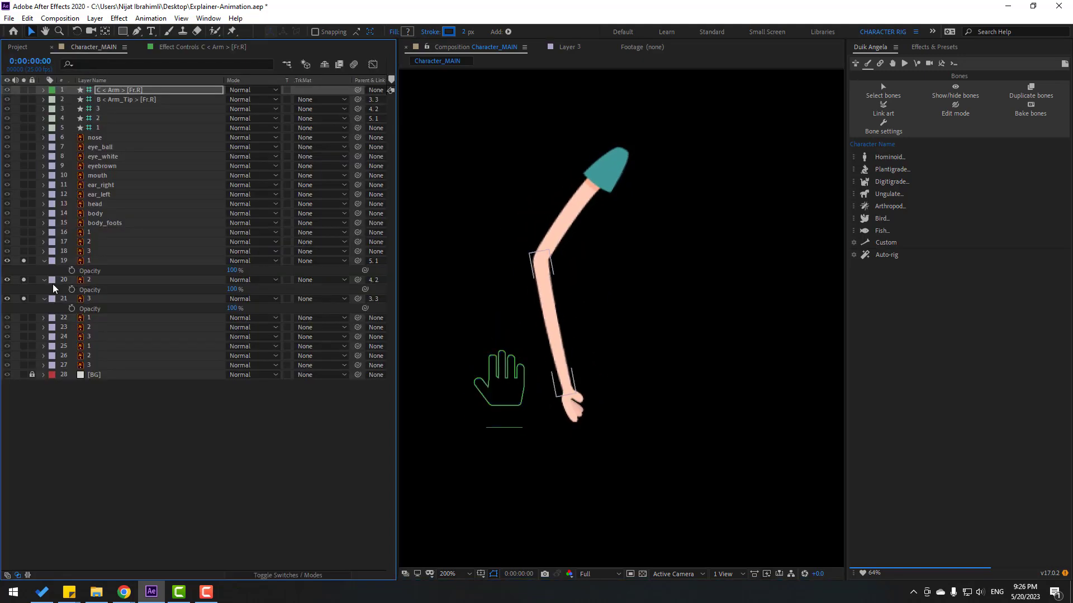
left_click(24, 298)
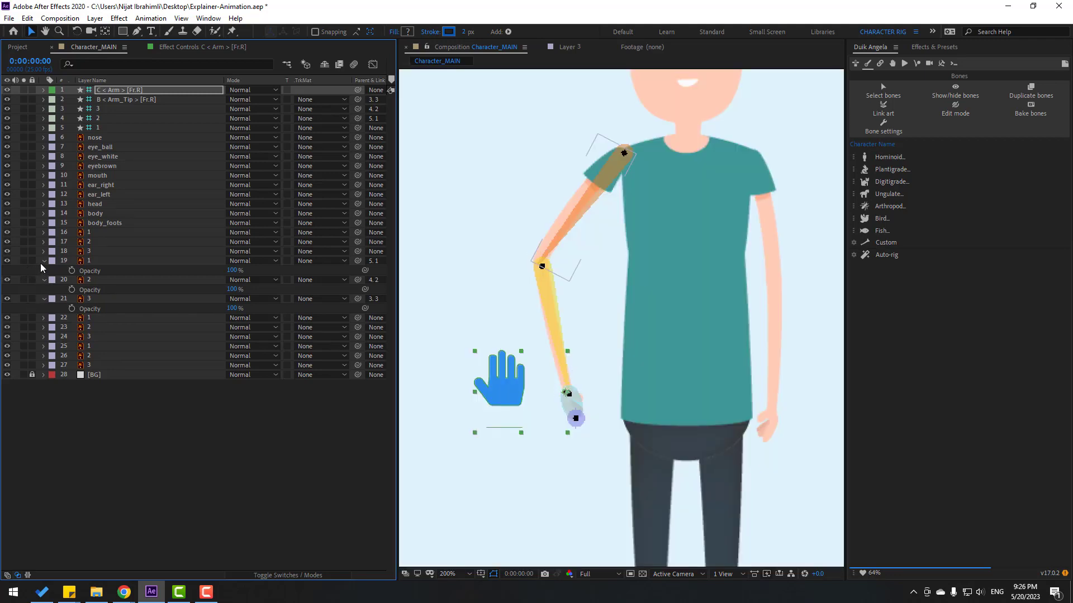
left_click(44, 261)
left_click(44, 270)
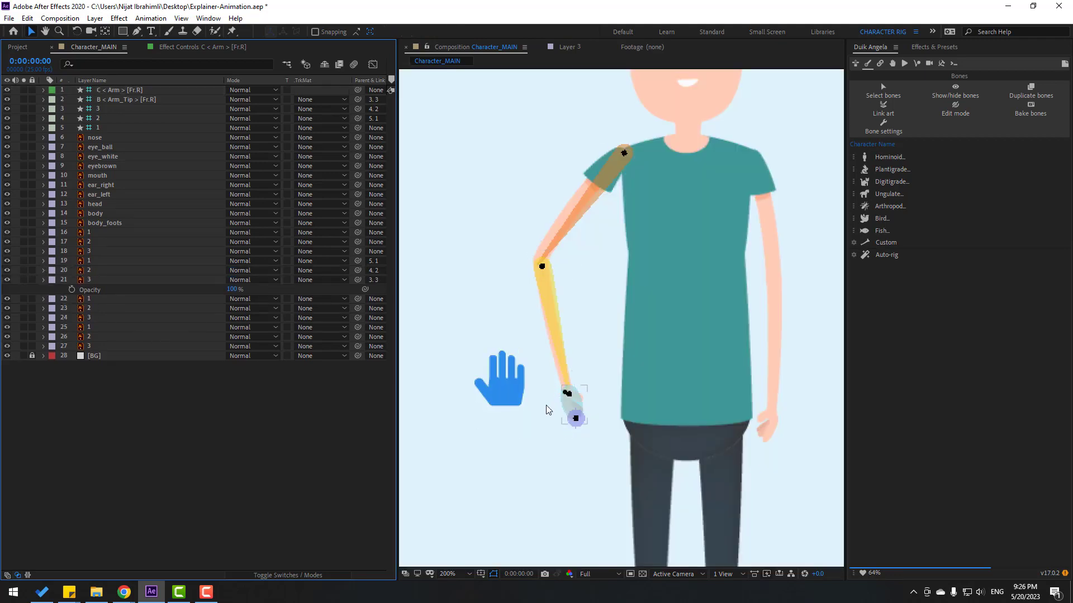
key("u")
Delete the Arm_Tip bone layer, moving the hand controller before and after to check that the rig works.
left_click_drag(505, 396, 503, 377)
left_click(119, 101)
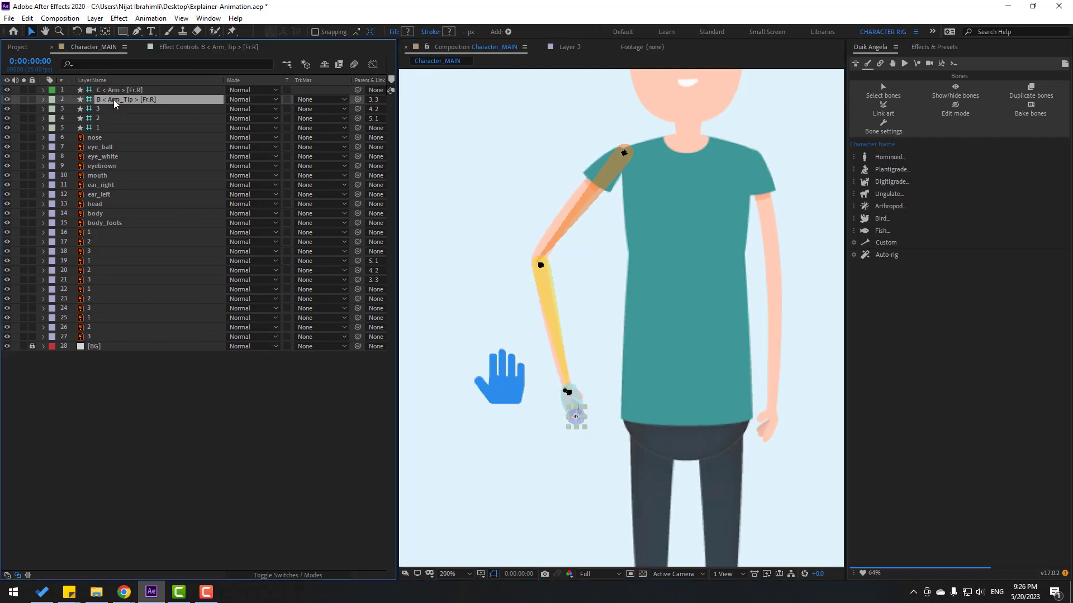
key("Delete")
mouse_move(513, 376)
left_mouse_down()
mouse_move(526, 377)
mouse_move(523, 388)
left_mouse_up()
Hide bone layers 1, 2 and 3, and move the hand controller to lower the rigged arm closer to the body.
left_click(99, 118)
left_click(109, 109, "ctrl")
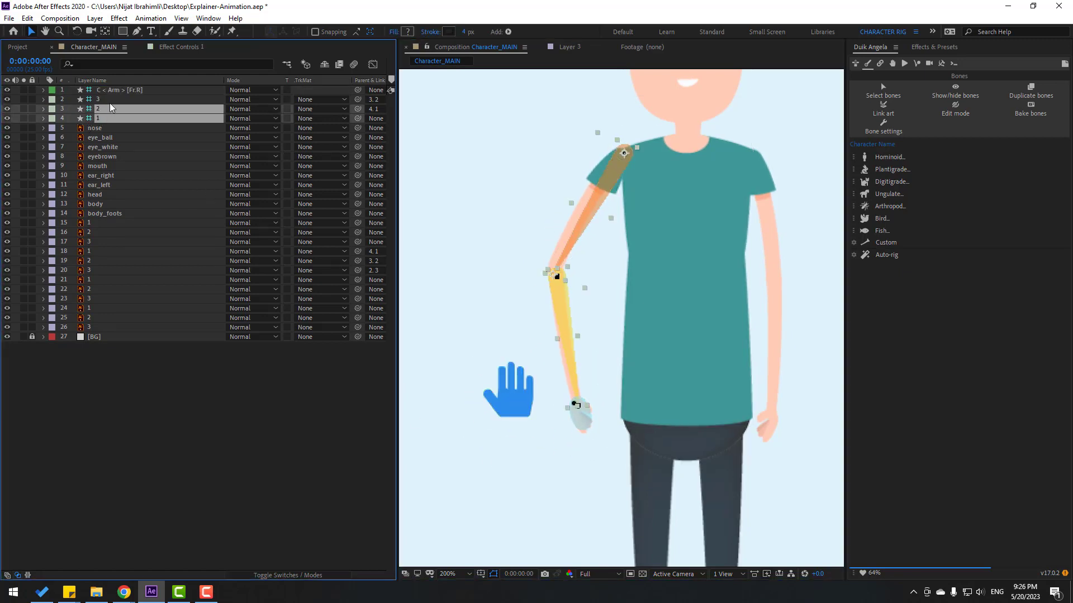
left_click(110, 107, "ctrl")
left_click(108, 99, "ctrl")
left_click(105, 110, "ctrl")
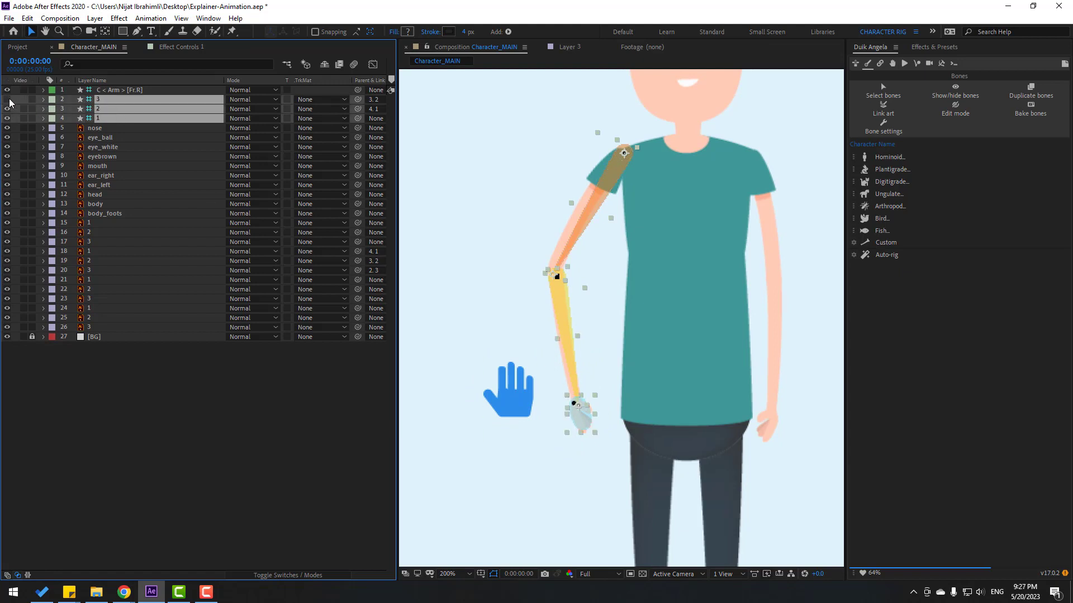
left_click(518, 401)
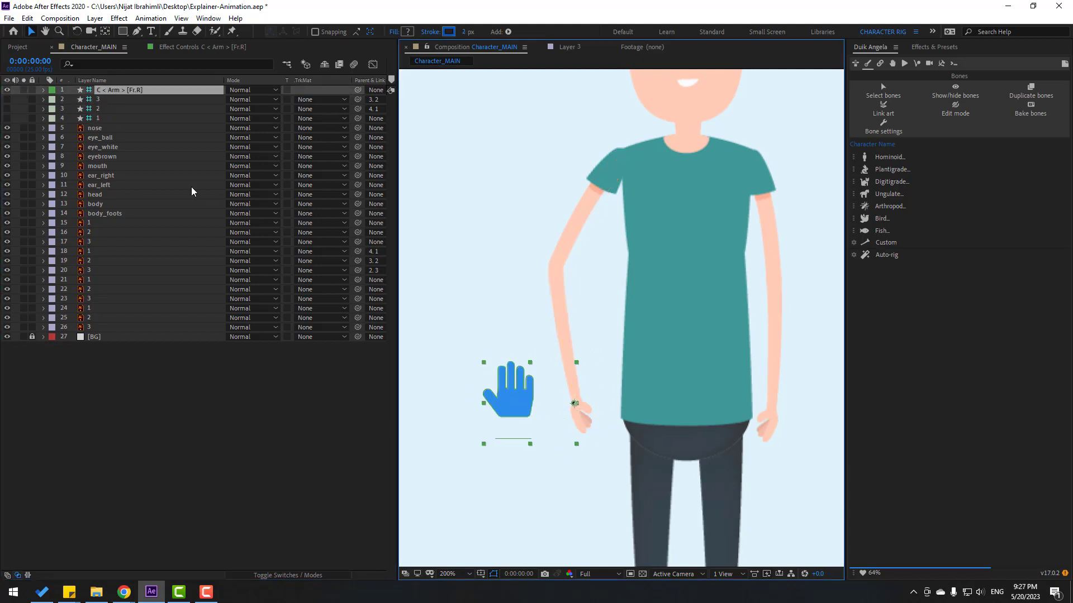
left_click_drag(515, 387, 534, 404)
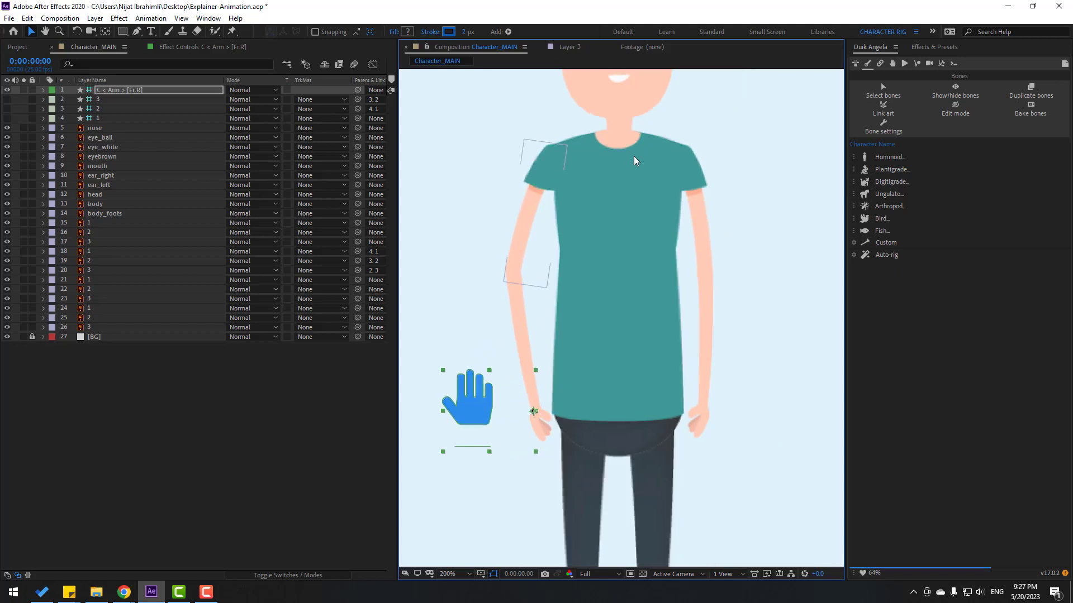
Solo the three artwork layers of the opposite, unrigged arm, reduce their opacity to 47%, and deselect them.
left_click(706, 433)
left_click(703, 323, "shift")
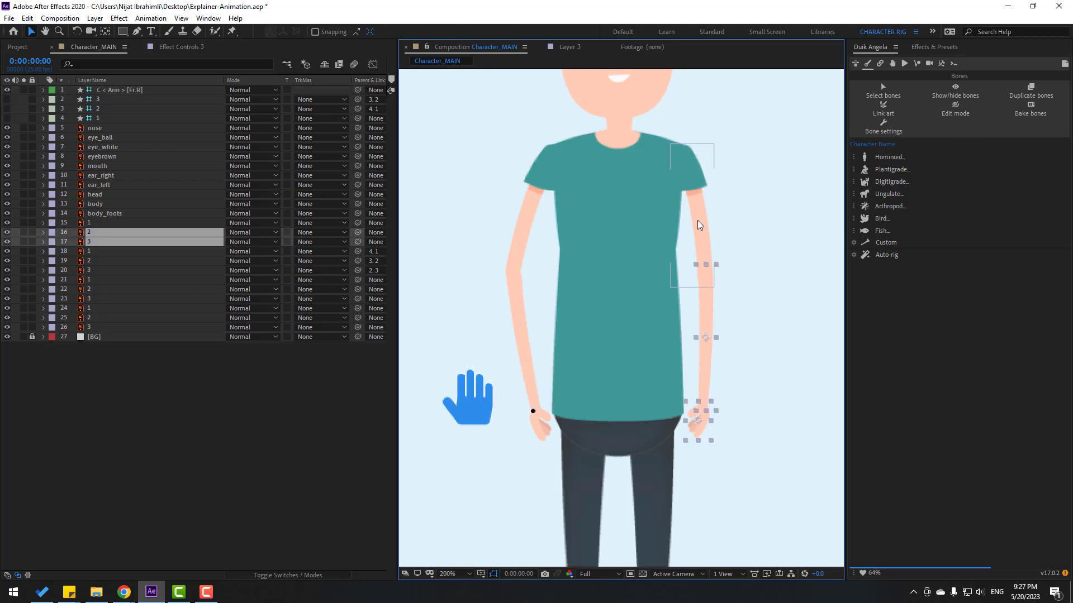
left_click(701, 227, "shift")
left_click(26, 233)
key("t")
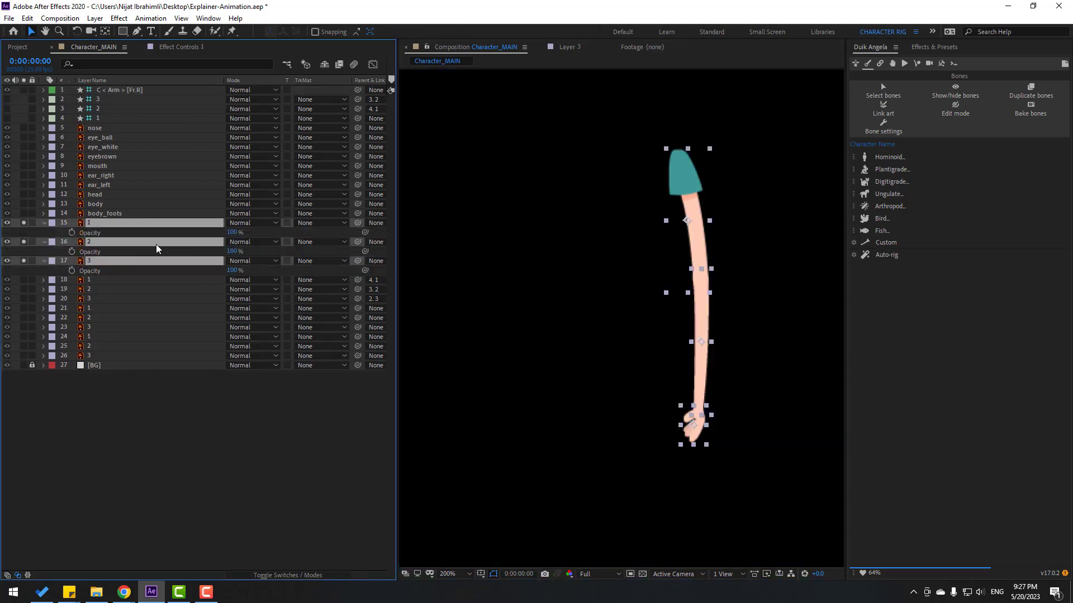
left_click_drag(233, 237, 211, 240)
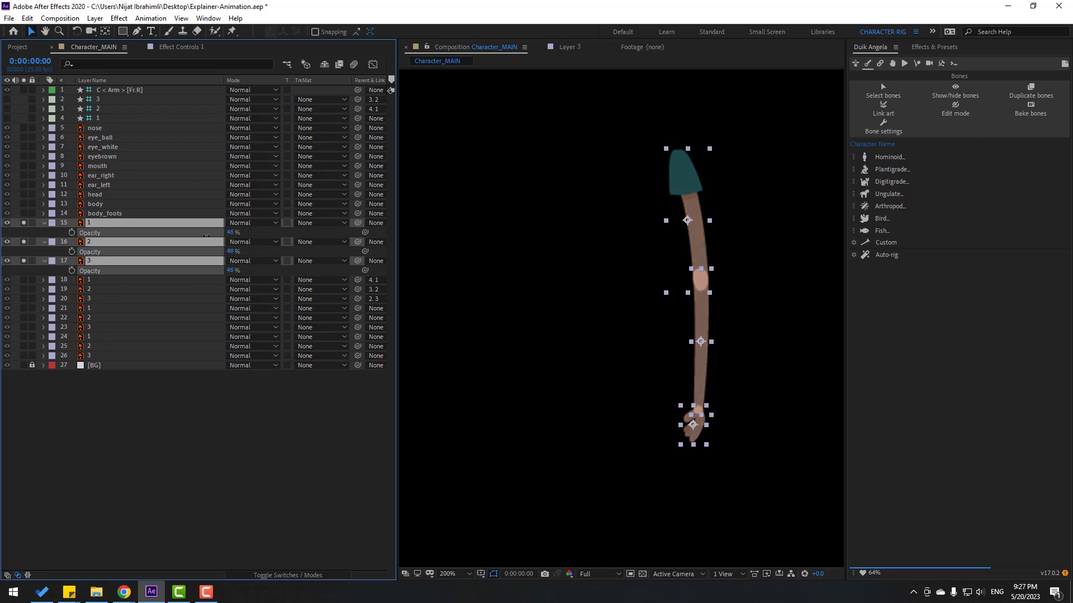
left_click(300, 438)
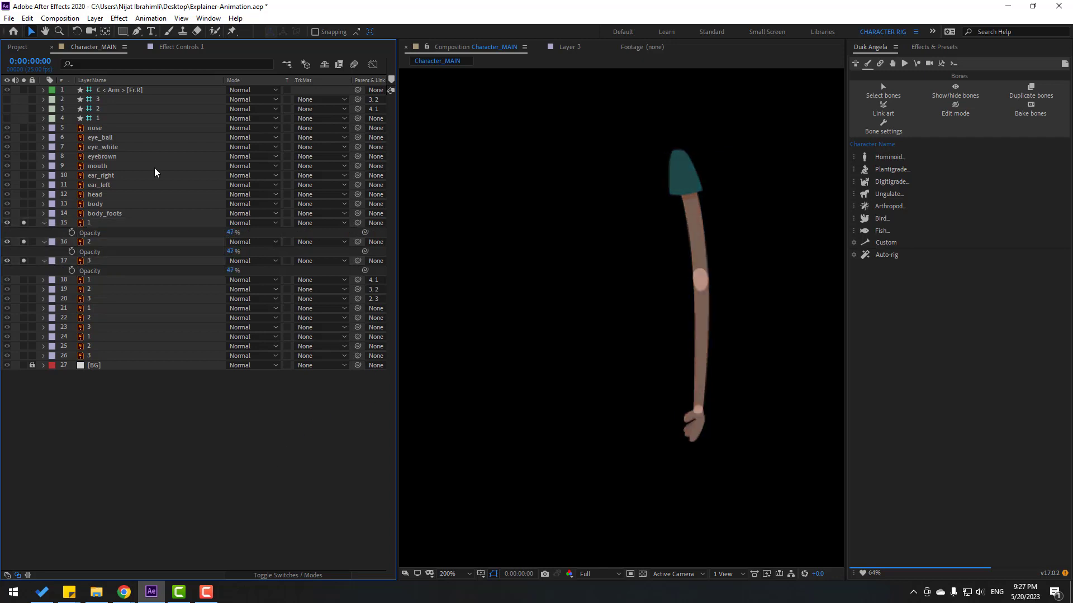
Draw a four-point Pen tool path along the soloed arm from the shoulder through the elbow and wrist to the fingertips.
left_click(136, 31)
scroll(609, 311, "up", 3)
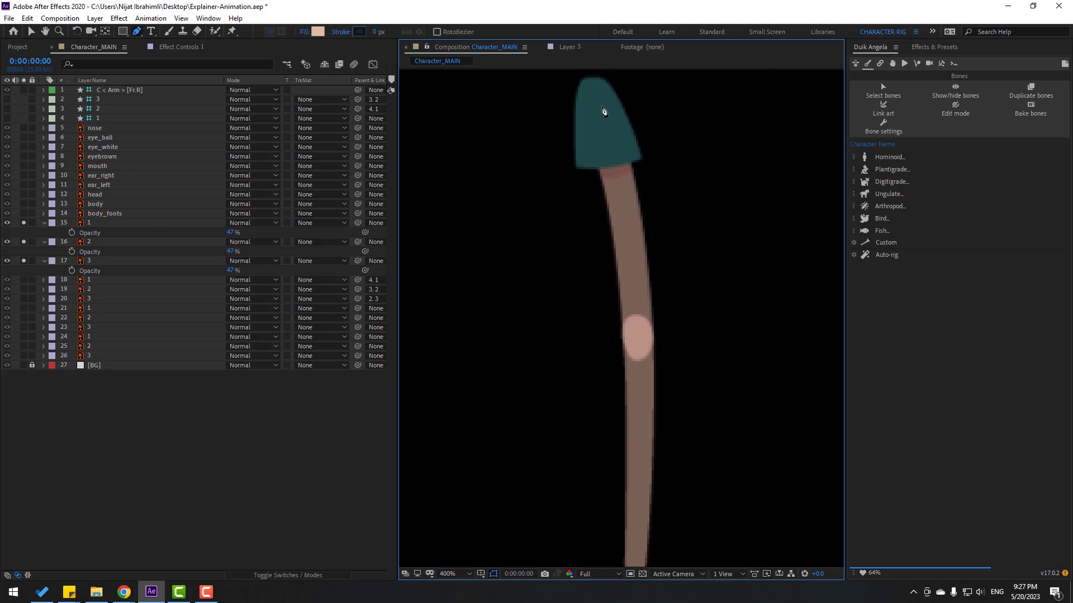
left_click(591, 82)
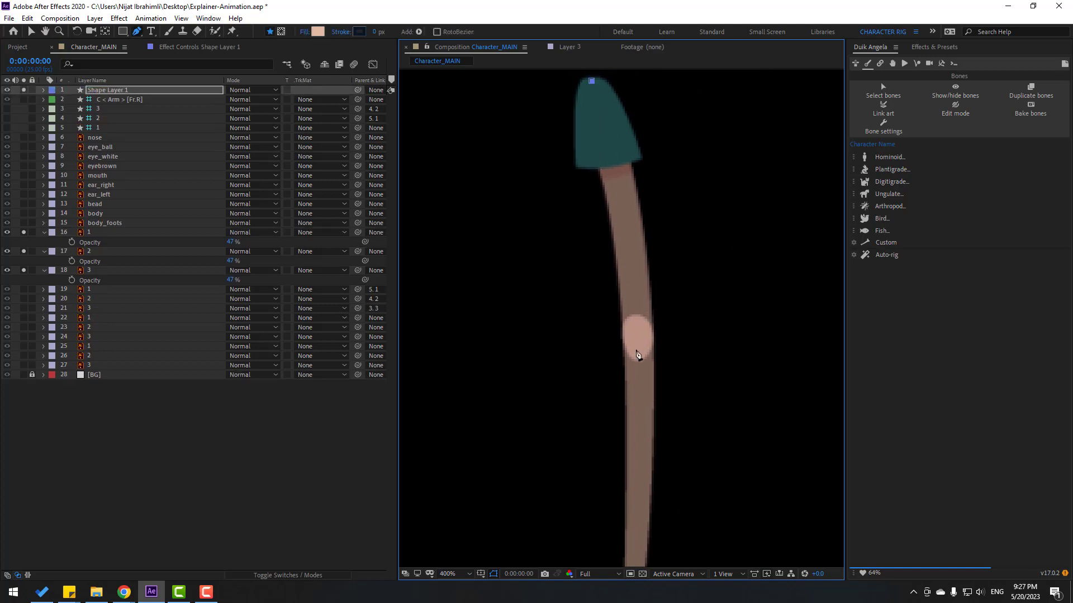
left_click(639, 354)
left_click_drag(659, 412, 661, 198)
left_click(641, 375)
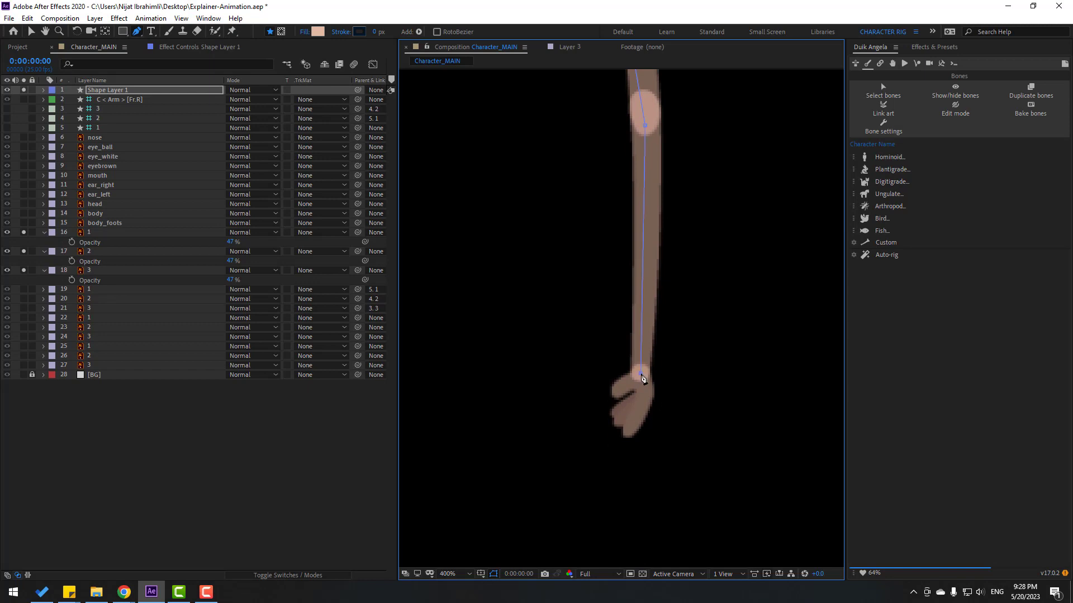
Create Duik Hominoid arm bones from the path drawn along the soloed arm.
key("comma")
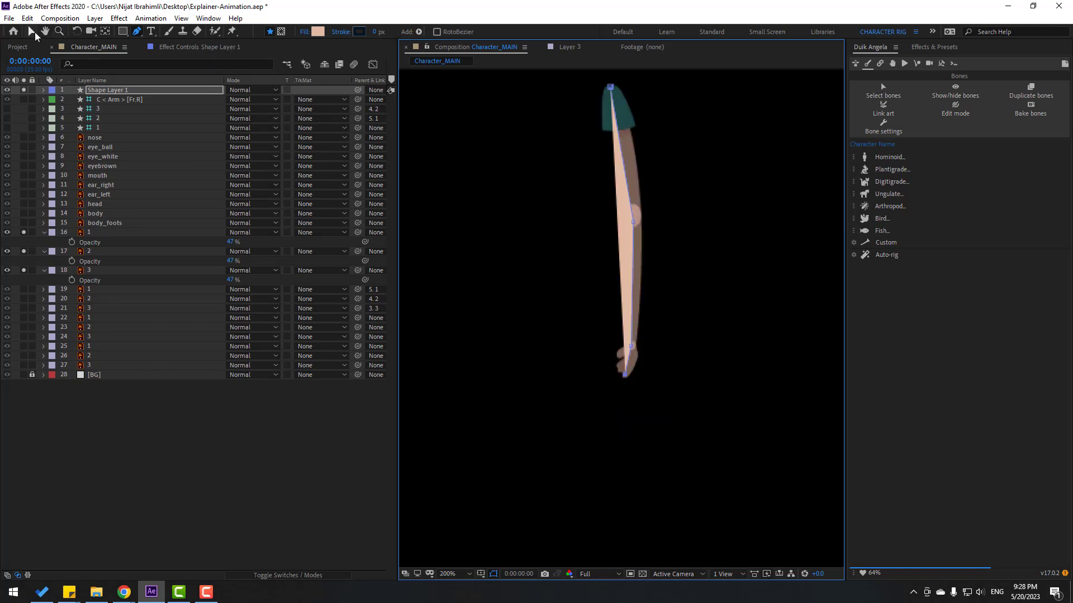
left_click(886, 158)
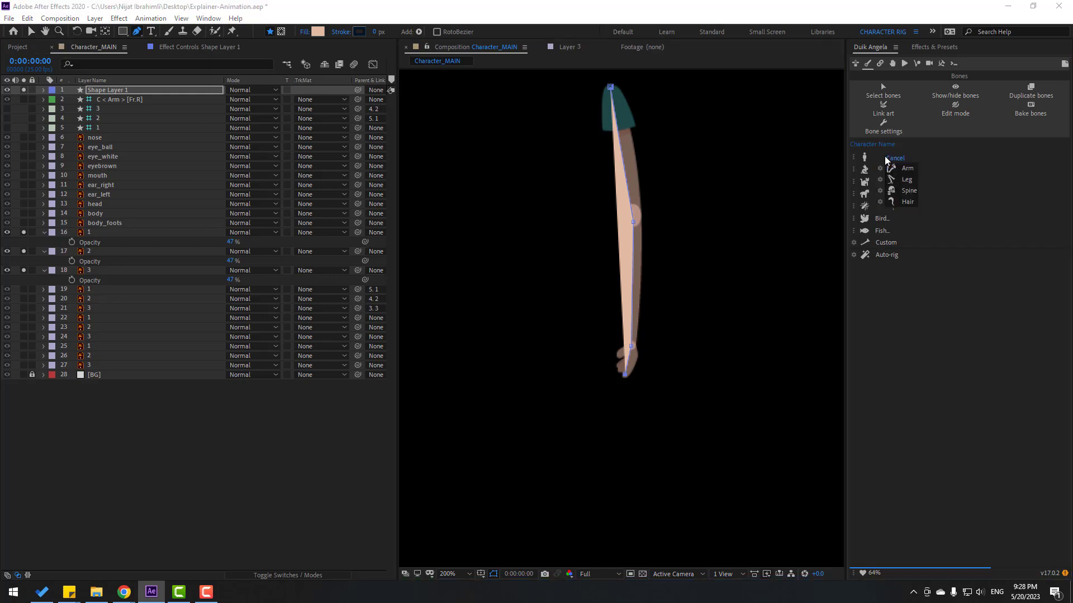
left_click(904, 168)
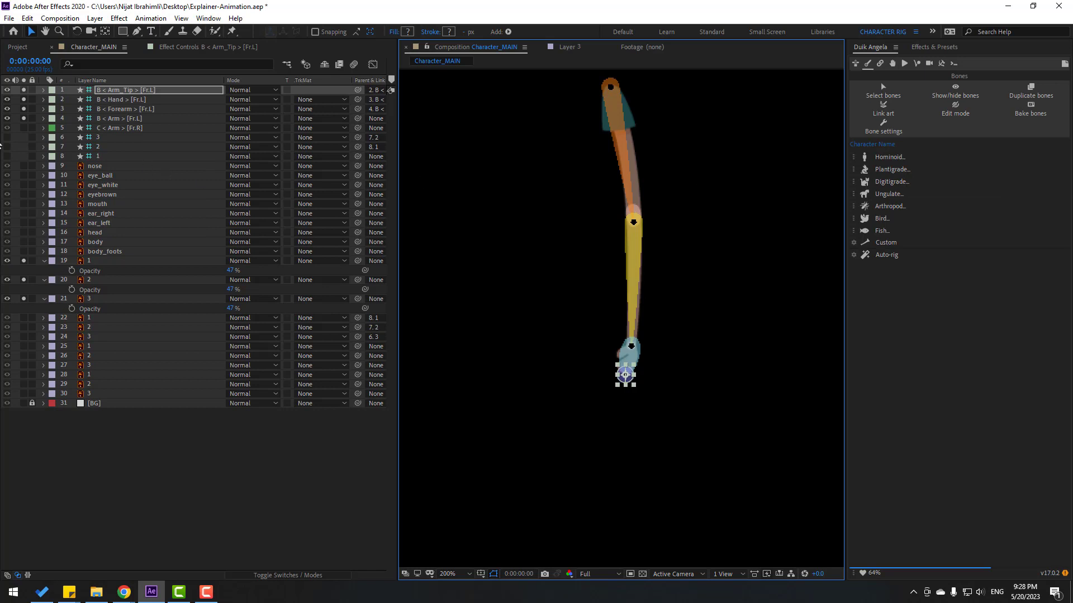
Parent soloed artwork layer 1 to the Arm bone, layer 2 to the Forearm bone and layer 3 to the Hand bone.
left_click(91, 261)
left_click_drag(357, 261, 114, 120)
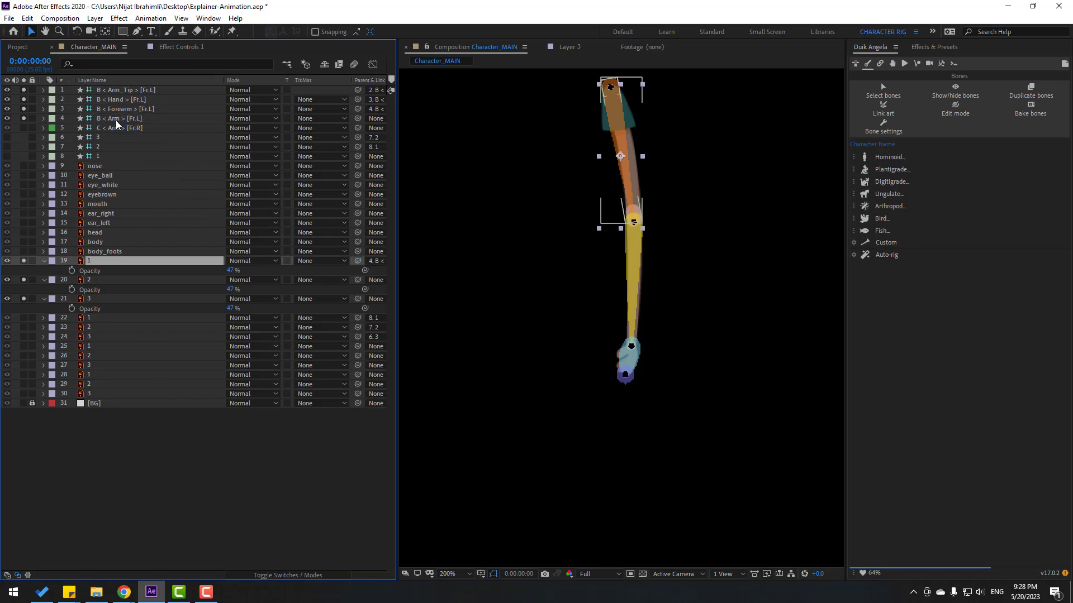
left_click(116, 120)
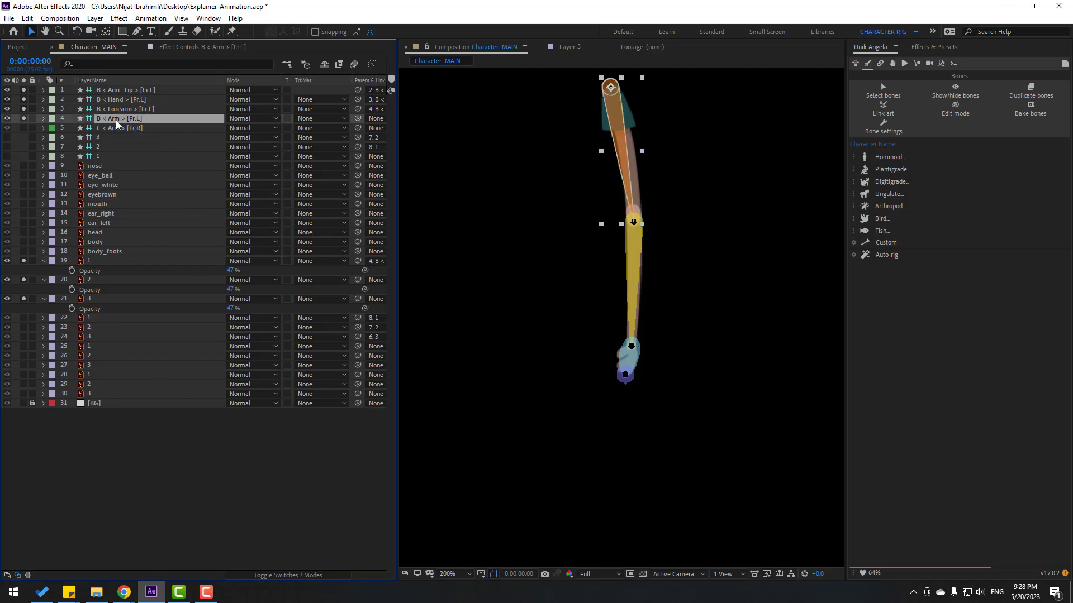
left_click(89, 280)
left_click_drag(357, 279, 123, 108)
left_click(94, 300)
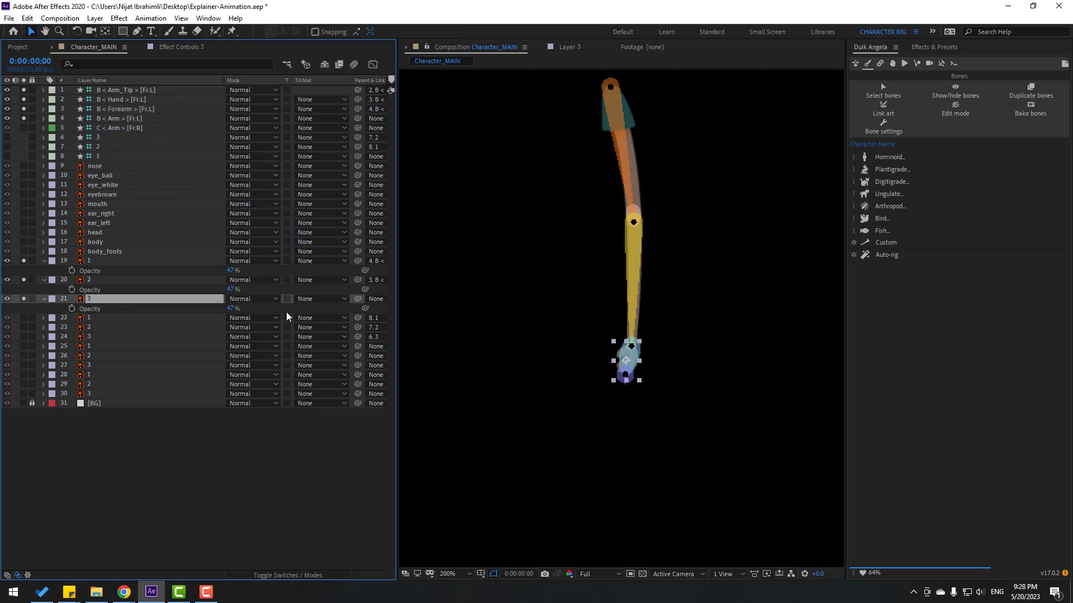
left_click_drag(358, 299, 118, 99)
Auto-rig the new Hand, Forearm and Arm bone layers with Duik, and deselect everything.
left_click(109, 102)
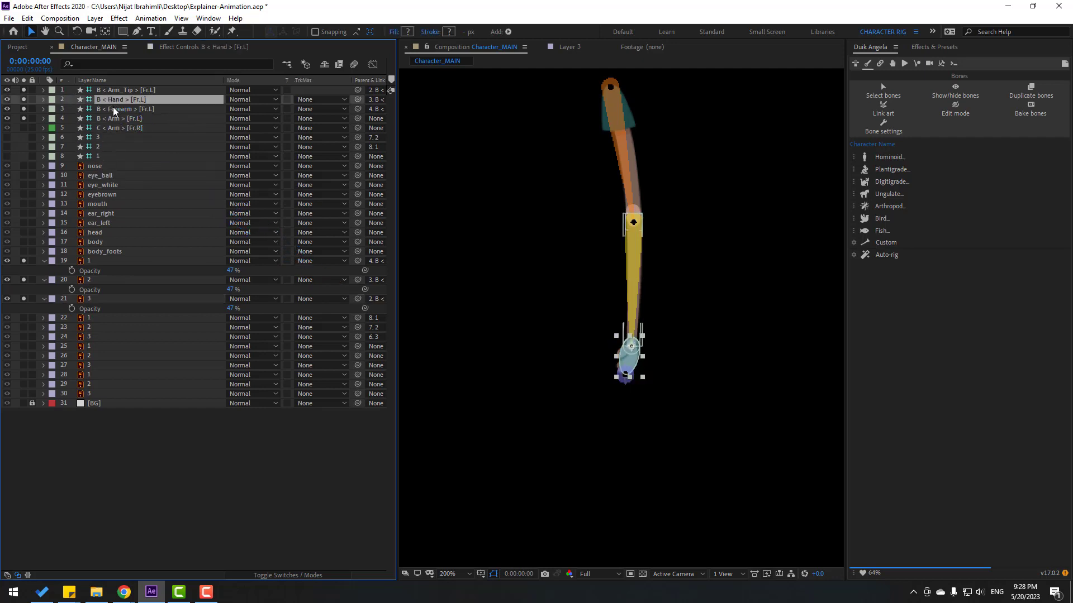
left_click(115, 109, "ctrl")
left_click(123, 118, "ctrl")
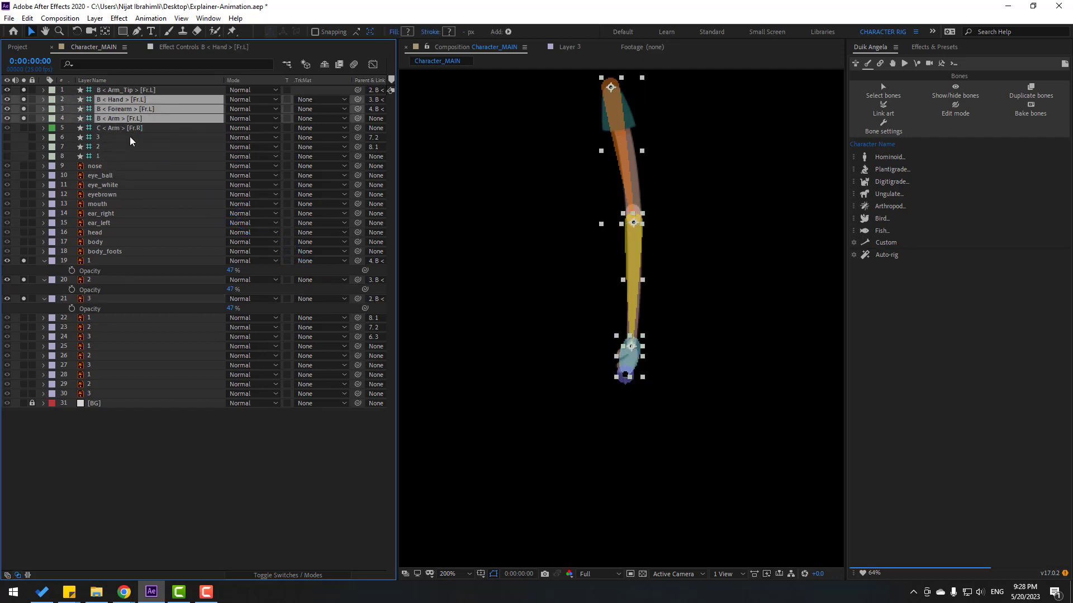
left_click(887, 257)
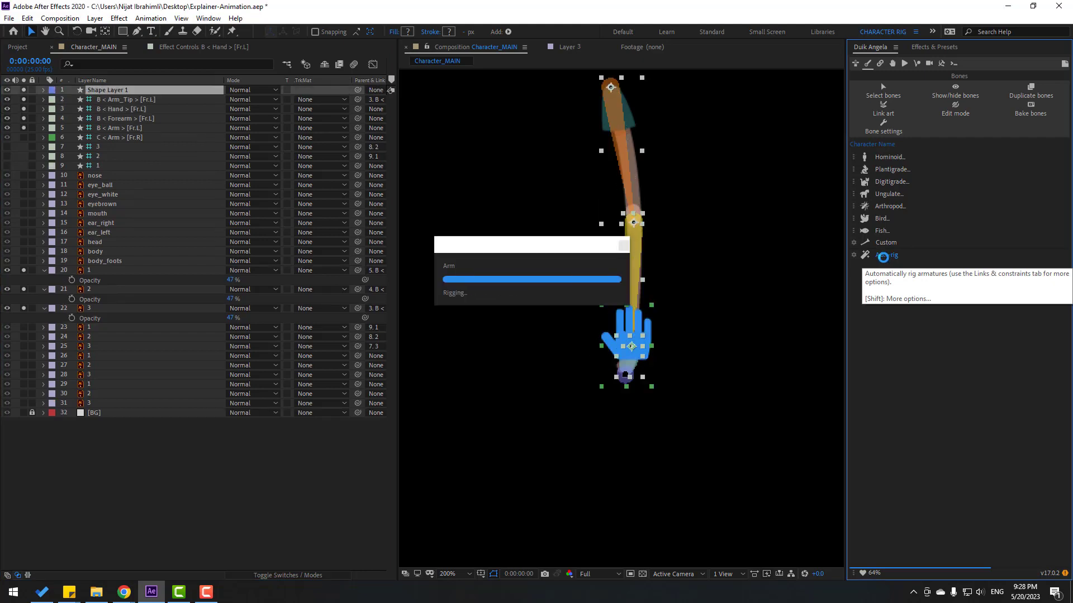
left_click(679, 361)
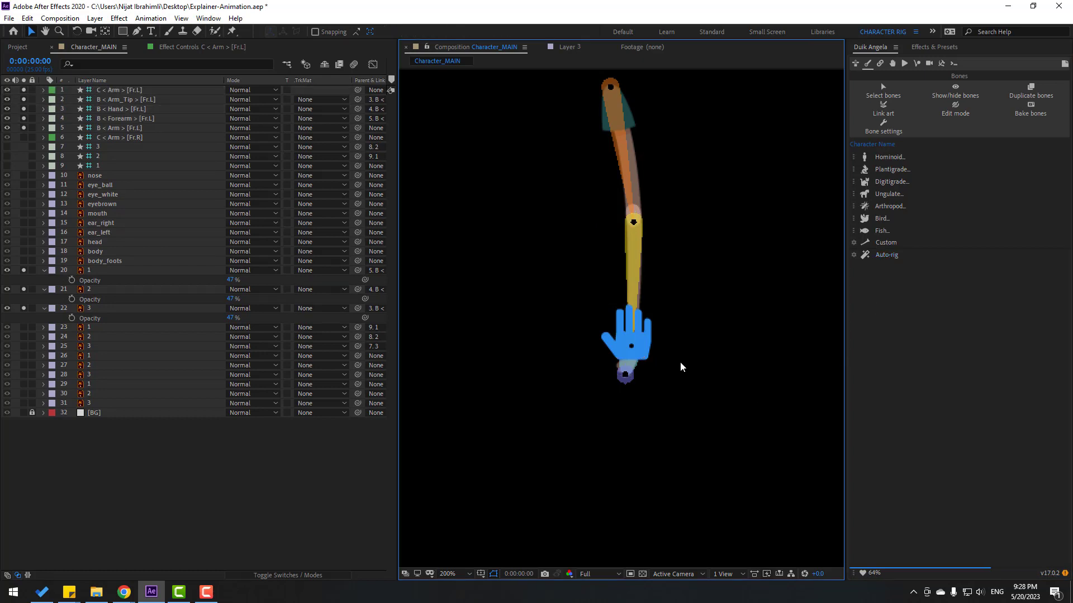
Move the new arm's hand controller upward and outward to test the elbow bend, and select the forearm bone.
left_click(649, 355)
mouse_move(640, 349)
left_mouse_down()
mouse_move(695, 299)
mouse_move(679, 304)
mouse_move(699, 308)
mouse_move(670, 300)
mouse_move(603, 331)
mouse_move(622, 296)
mouse_move(642, 327)
left_mouse_up()
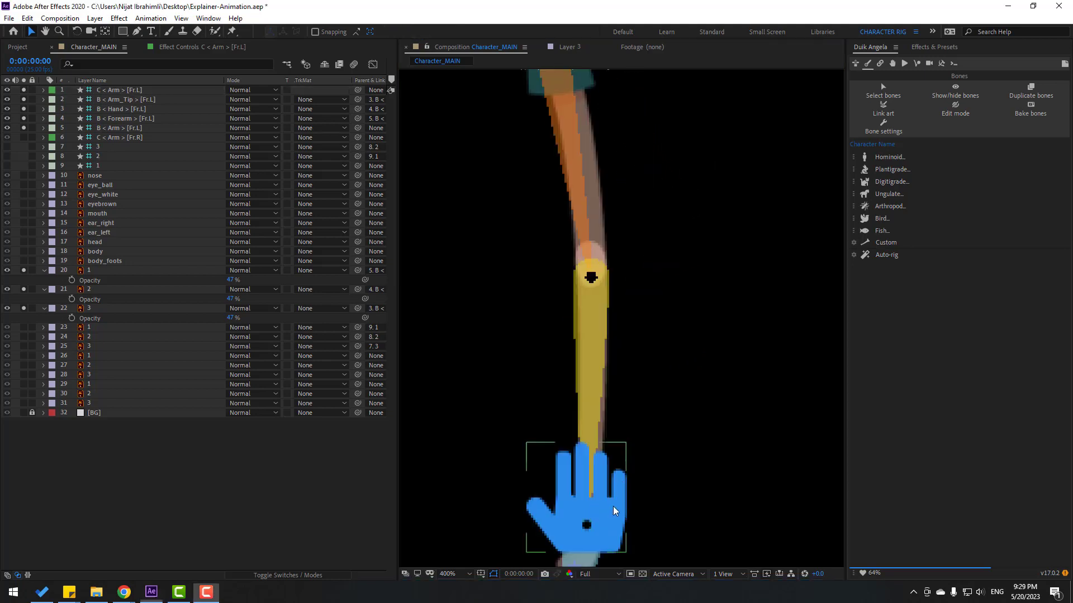
left_click_drag(613, 507, 669, 426)
left_click(724, 217)
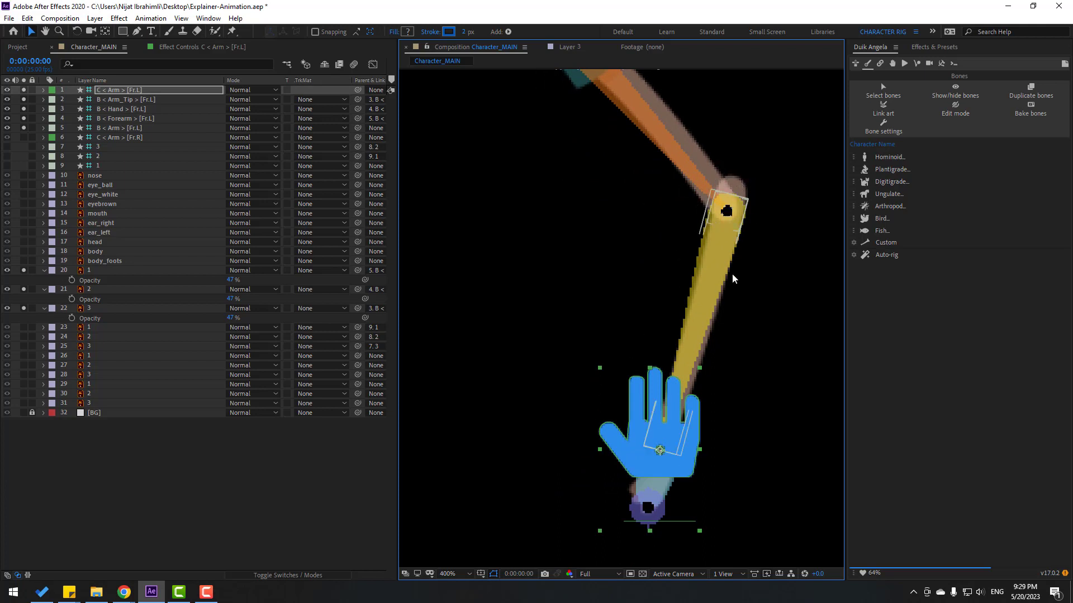
left_click(717, 251)
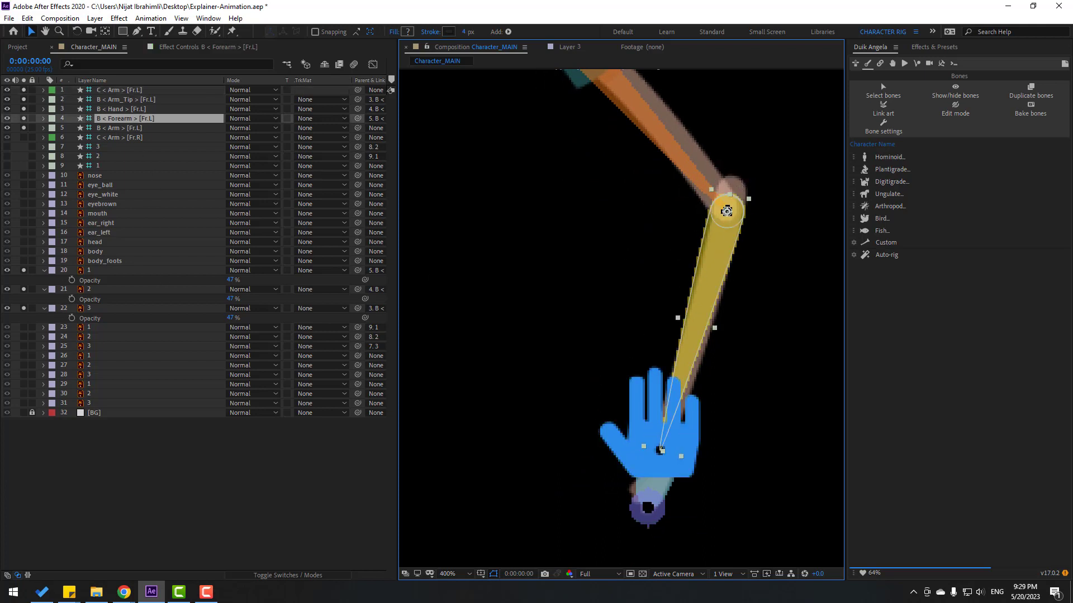
Move the Fr.L Forearm bone's anchor point up to the centre of the elbow joint.
left_click(106, 32)
key("period")
left_click_drag(786, 171, 586, 334)
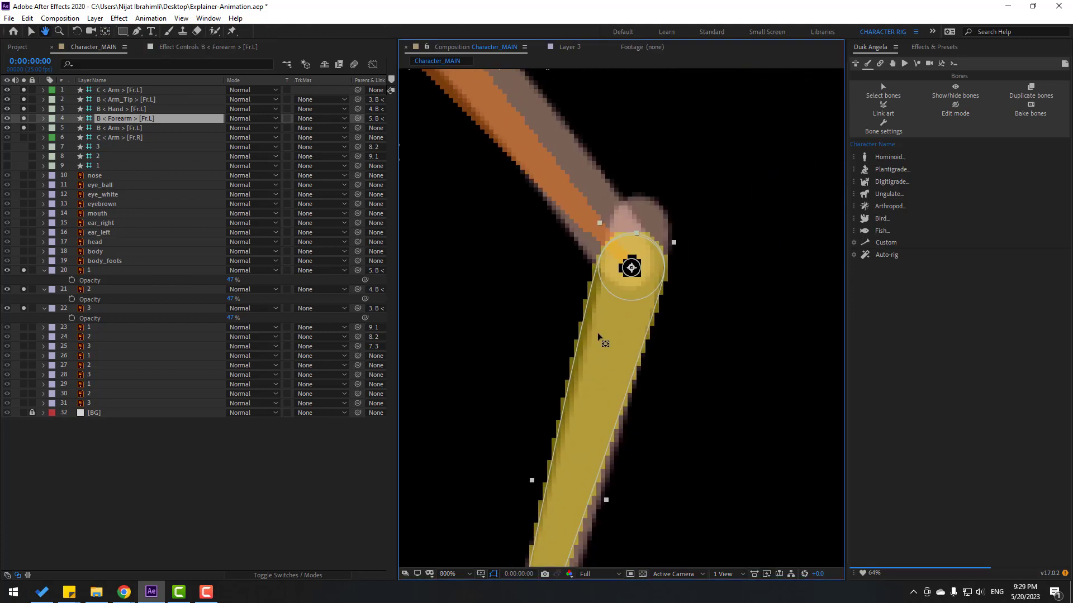
left_click_drag(630, 268, 639, 239)
left_click(31, 31)
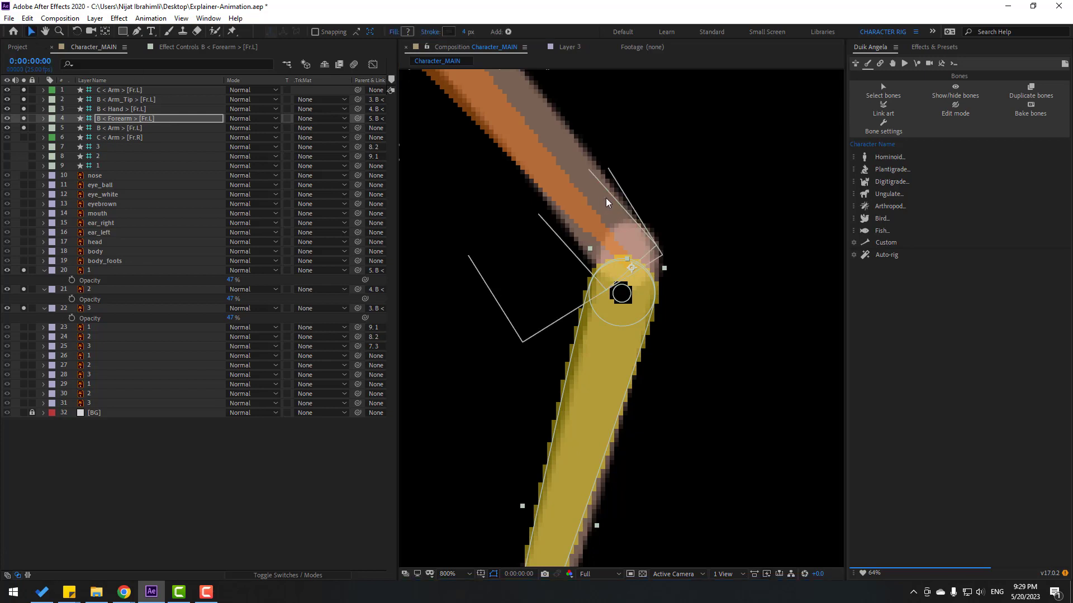
Turn off solo on all the arm layers and set artwork layers 1, 2 and 3 of the new arm to 100% opacity.
left_click_drag(24, 127, 25, 73)
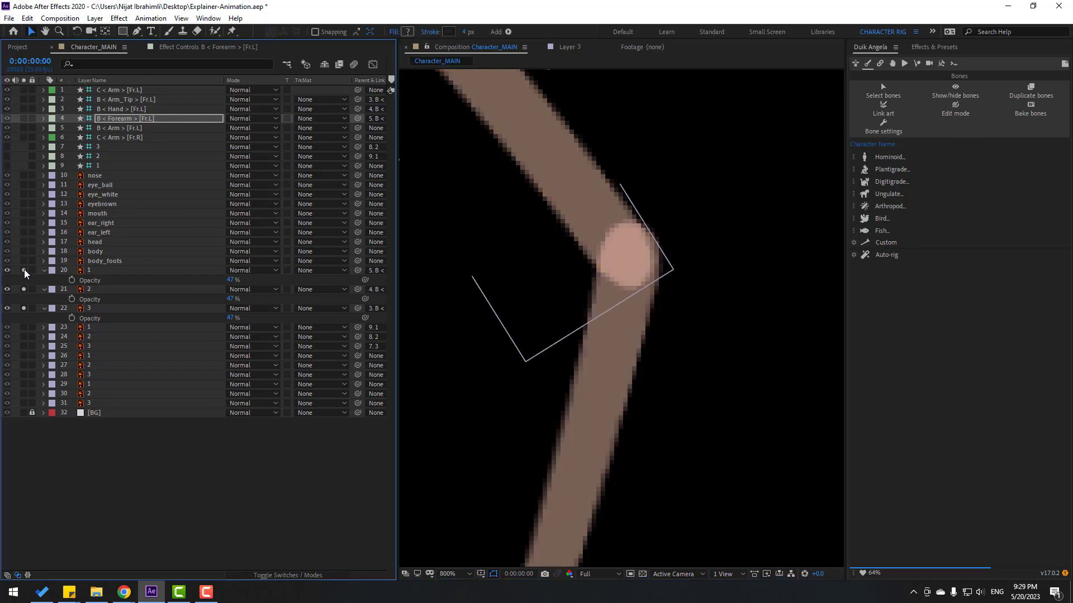
left_click(24, 309)
left_click(90, 271)
left_click(90, 289, "ctrl")
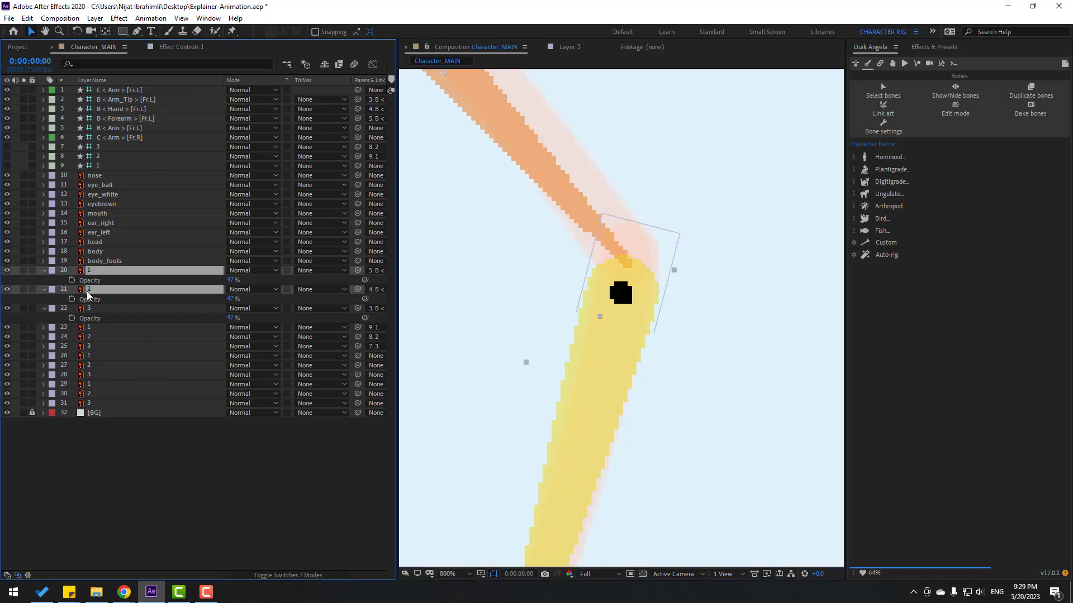
left_click(89, 309, "ctrl")
left_click_drag(229, 282, 263, 282)
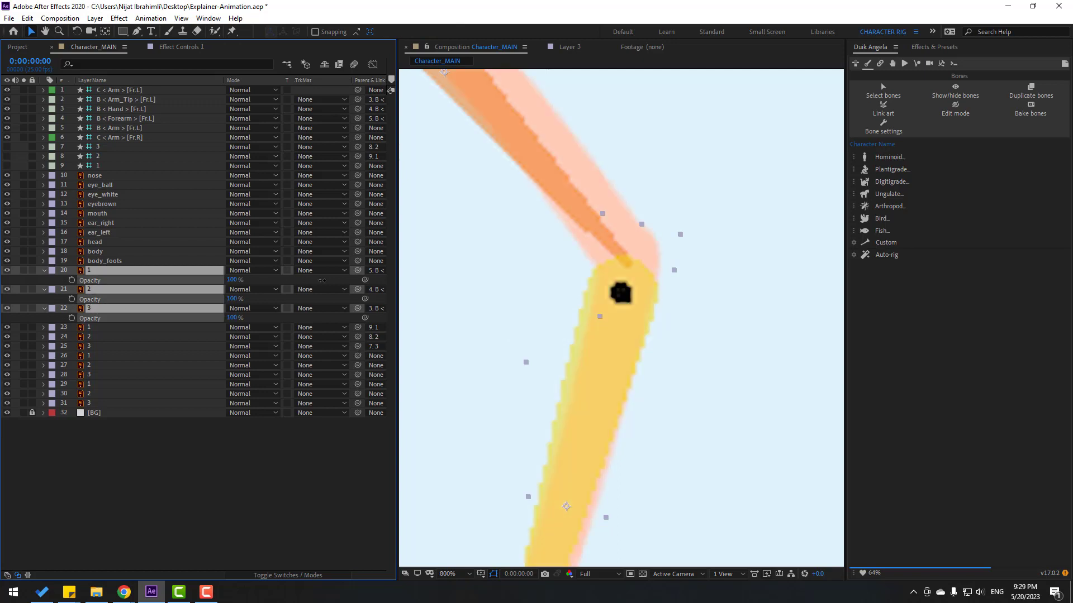
left_click(32, 276)
left_click(44, 272)
Deselect everything and move the Fr.L hand controller downward to straighten the arm.
scroll(594, 282, "down", 2)
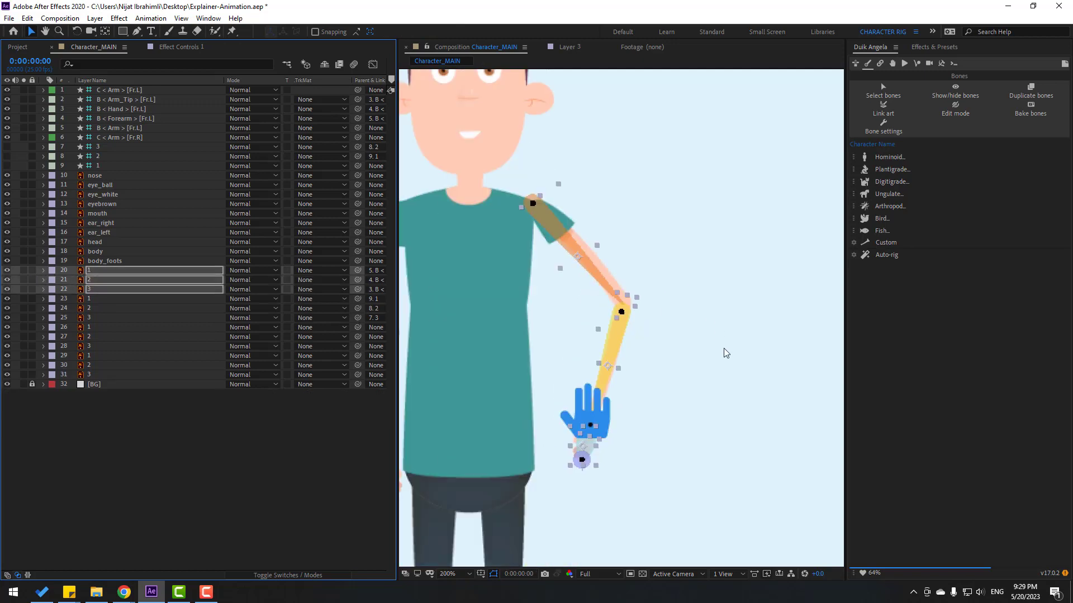
left_click(723, 349)
left_click_drag(595, 414, 600, 436)
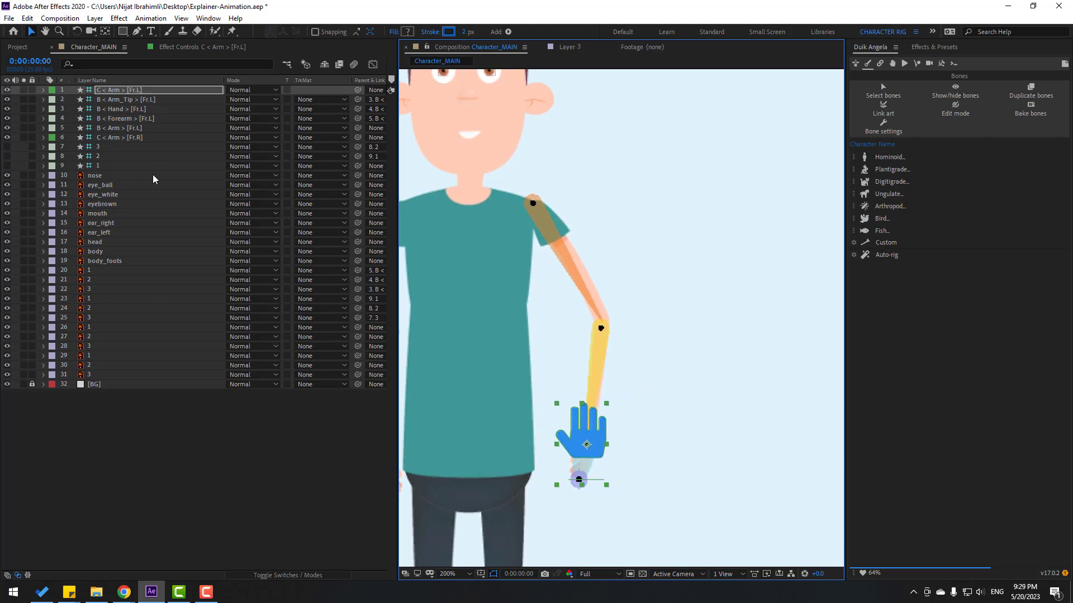
Hide the Fr.L Arm_Tip, Hand, Forearm and Arm bone layers together with the Fr.R arm controller.
left_click(120, 102)
left_click(122, 109, "ctrl")
left_click(125, 119, "ctrl")
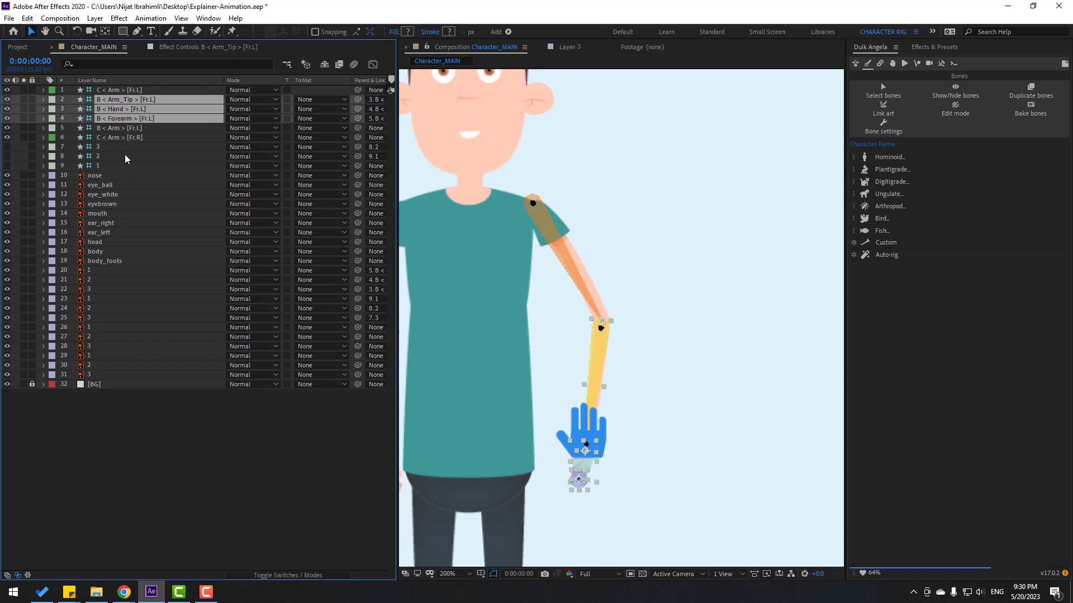
left_click(108, 138, "ctrl")
left_click(106, 128, "ctrl")
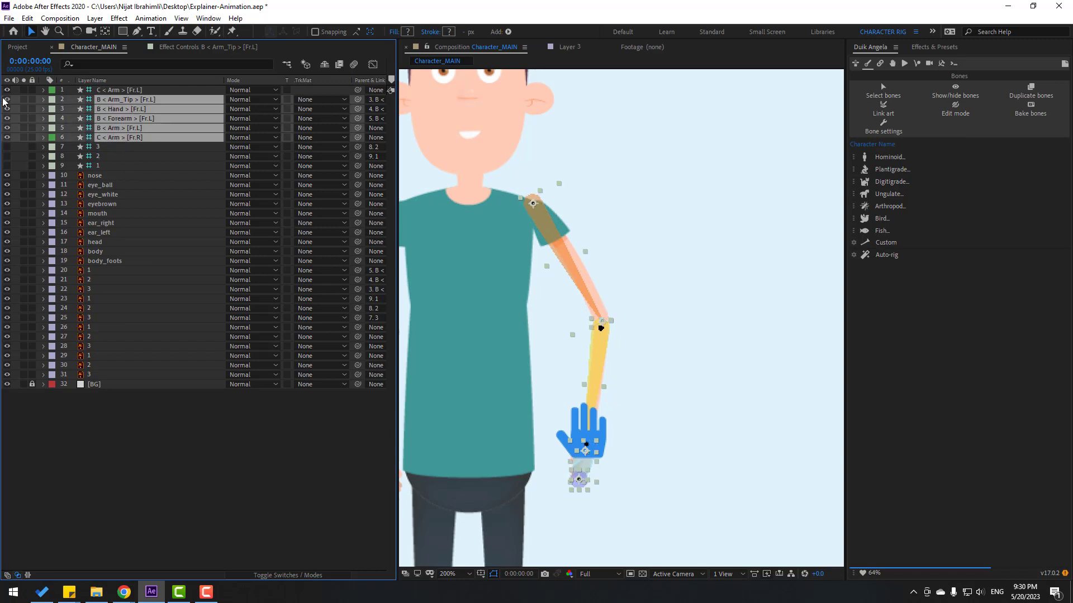
left_click(6, 100)
left_click(222, 456)
Show the Fr.R arm controller again and nudge the Fr.L hand controller slightly downward.
left_click_drag(427, 407, 513, 355)
left_click(119, 138)
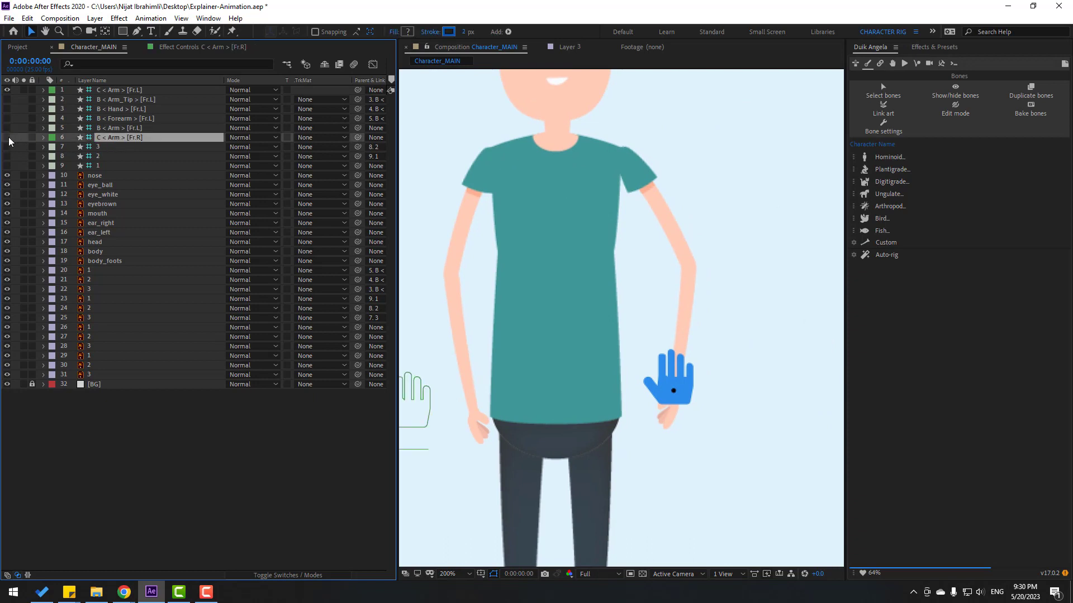
left_click(7, 137)
left_click_drag(571, 324, 611, 293)
left_click(721, 363)
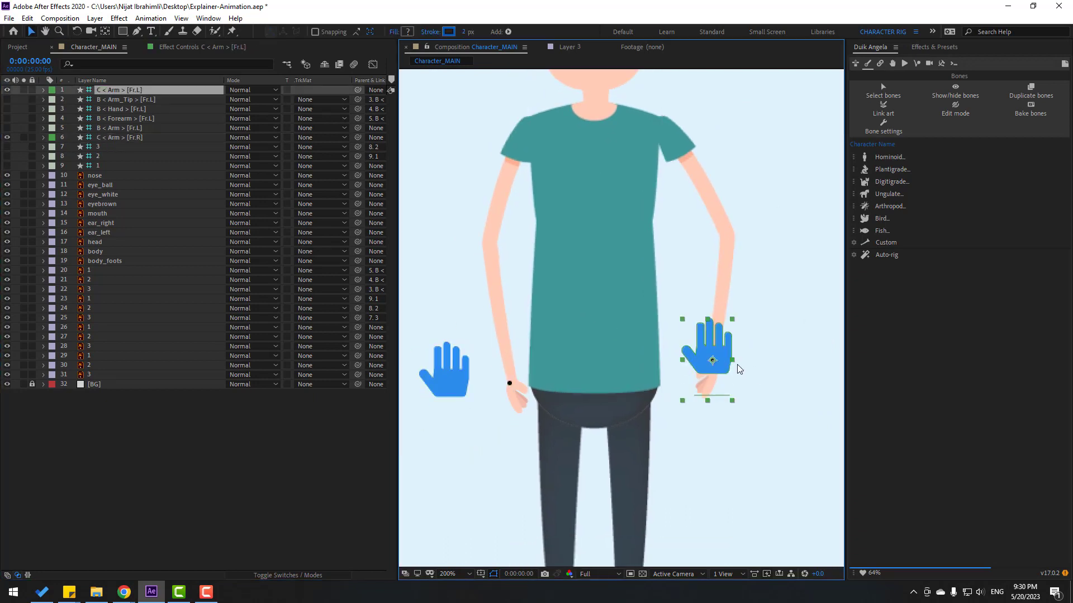
left_click_drag(738, 369, 686, 378)
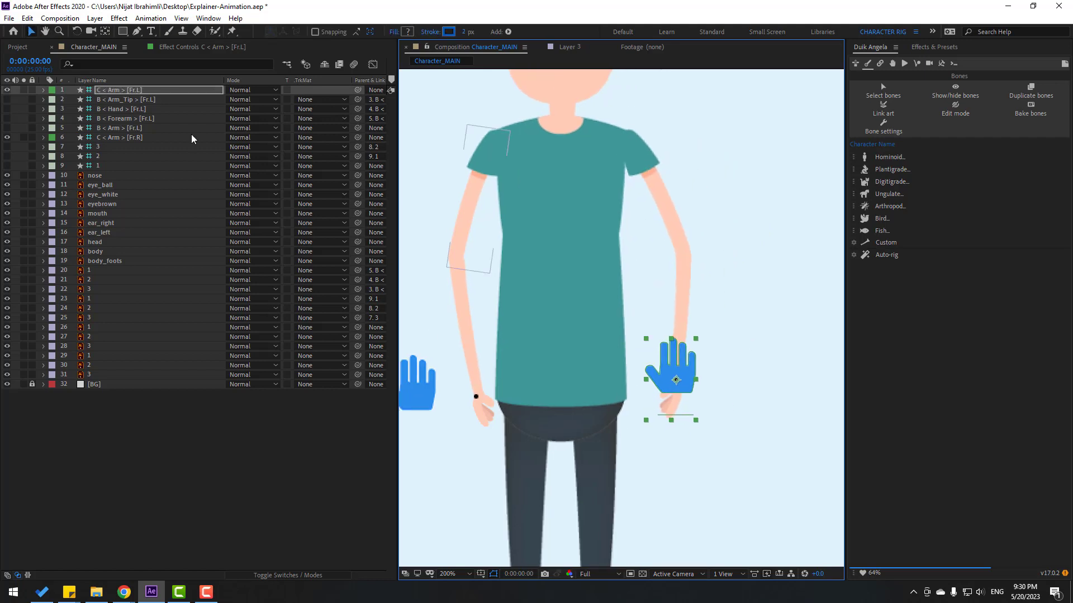
Offset the Fr.L controller's icon position horizontally so the hand icon sits outside the arm.
left_click(174, 47)
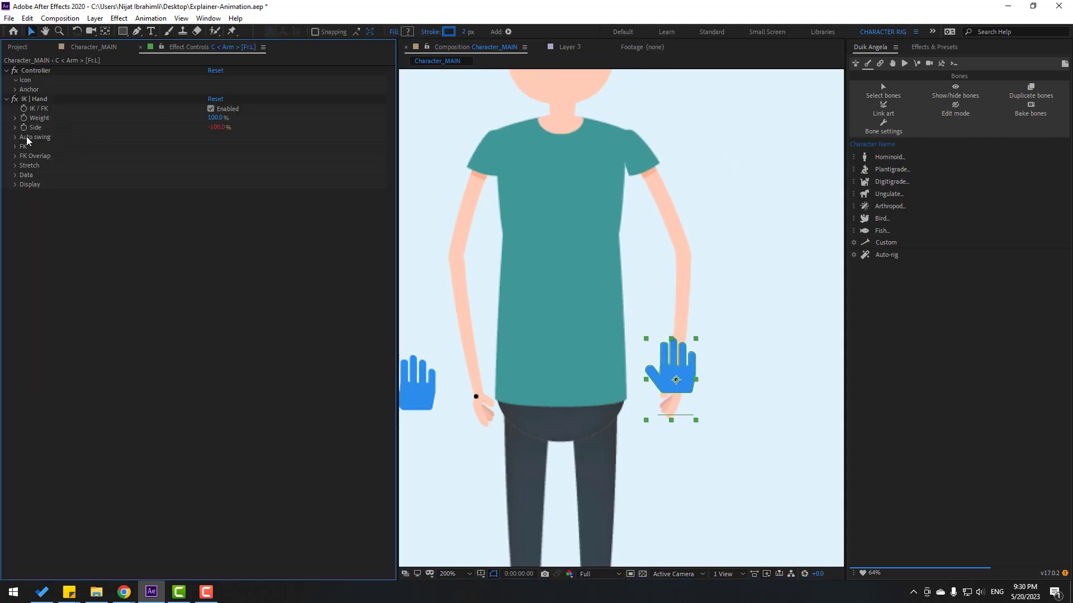
left_click_drag(227, 102, 266, 104)
scroll(689, 282, "down", 2)
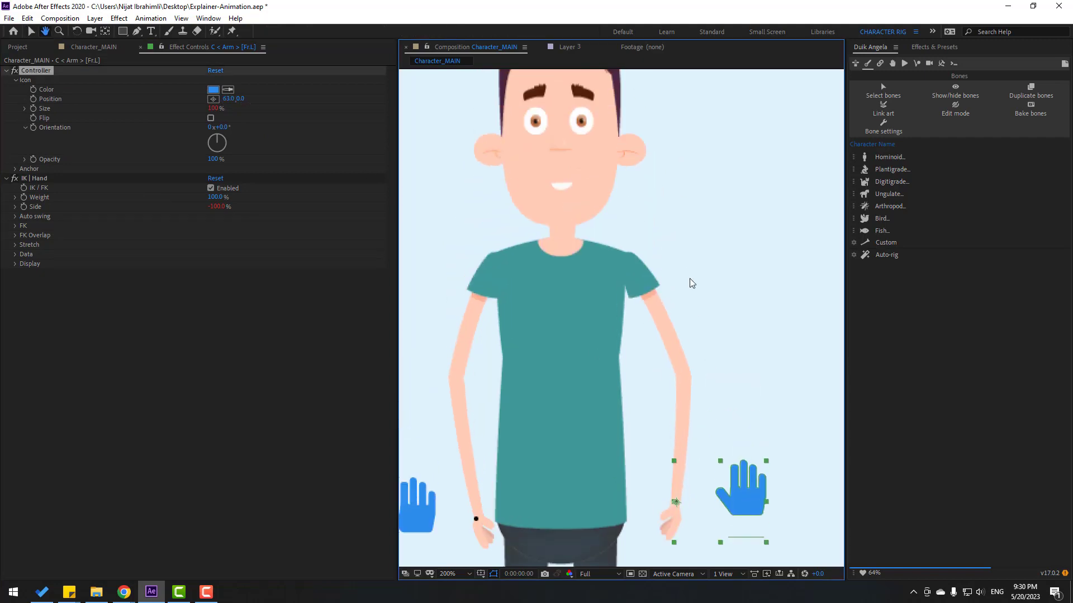
Show the Fr.L Arm bone, parent it to the body layer, and hide the bone again.
left_click(94, 47)
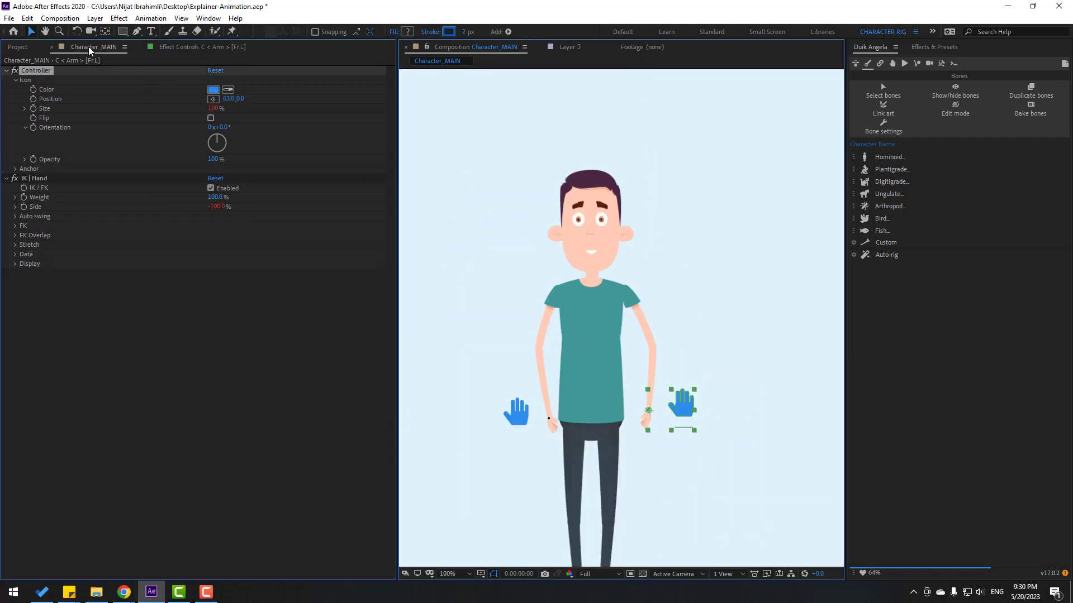
left_click(104, 138)
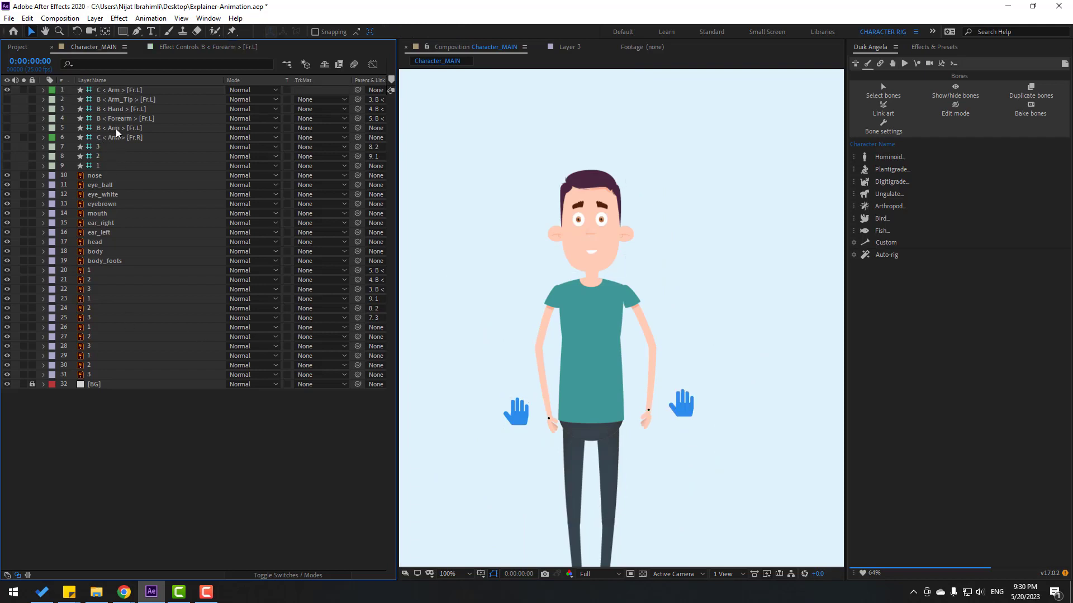
left_click(116, 129)
left_click(7, 128)
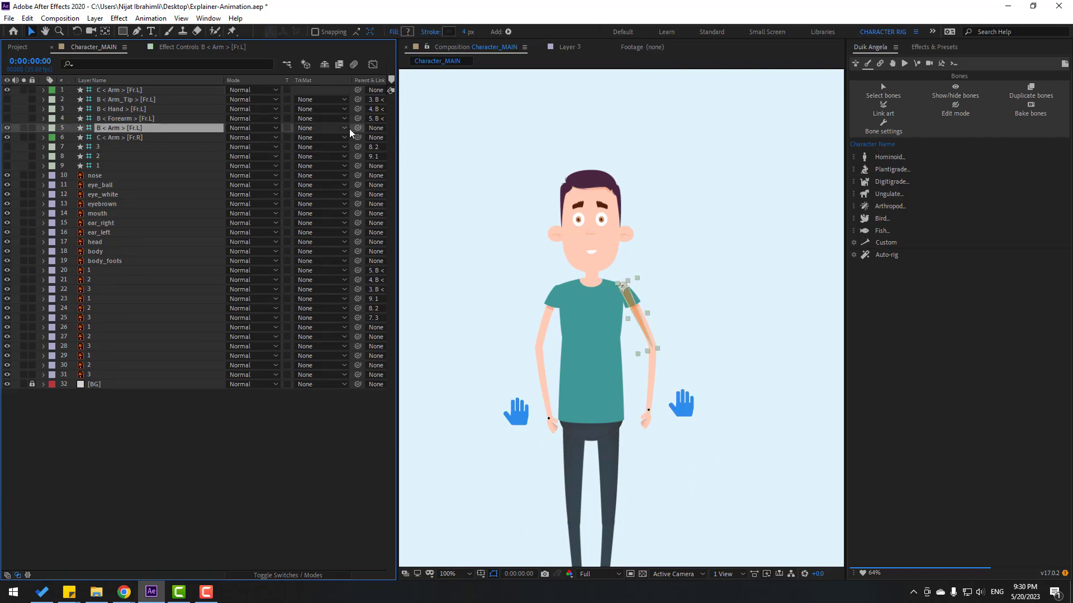
left_click_drag(357, 128, 95, 251)
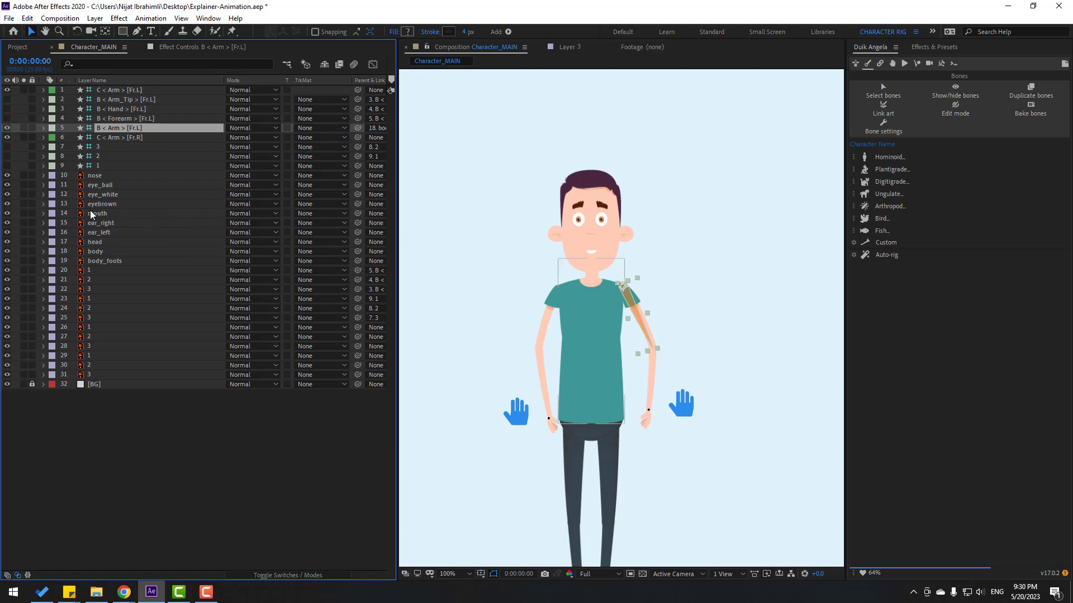
left_click(7, 129)
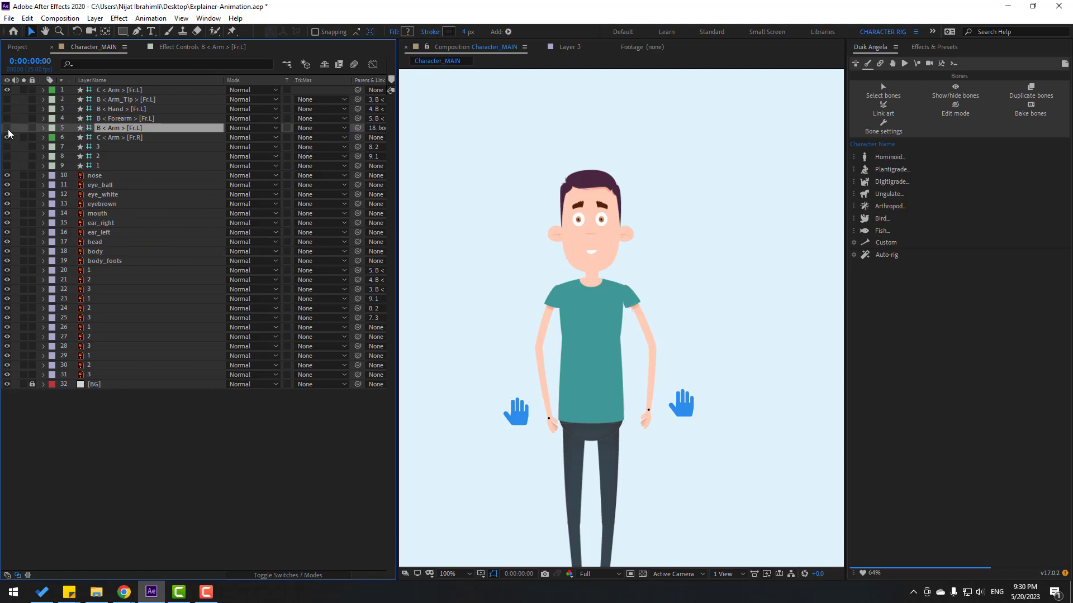
Rotate the body layer slightly to test the Fr.L arm's parenting, and undo the rotation.
left_click(95, 252)
key("r")
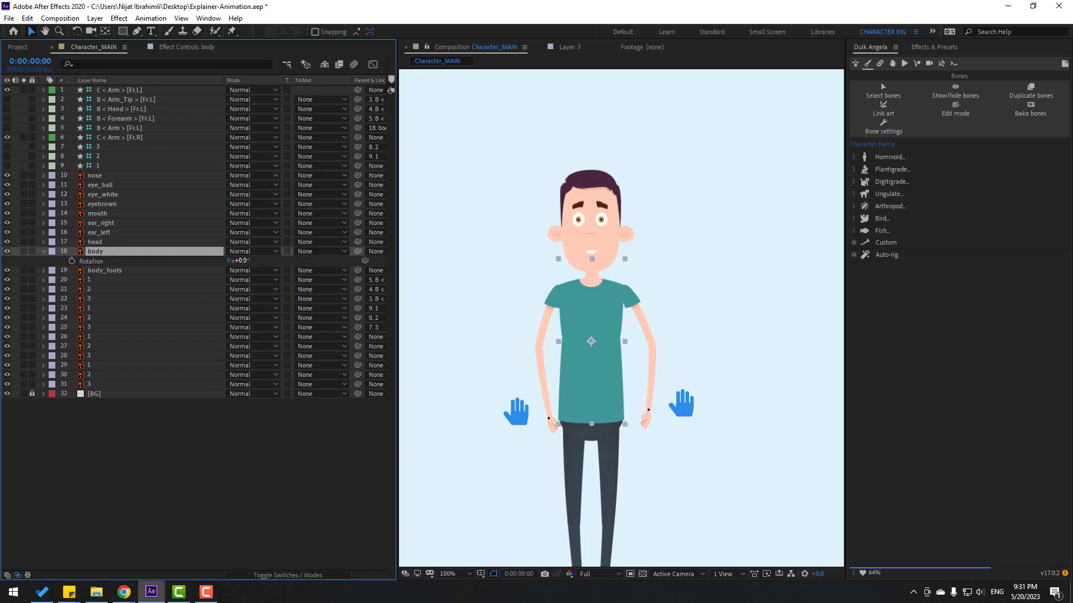
mouse_move(244, 261)
left_mouse_down()
mouse_move(262, 261)
mouse_move(245, 261)
left_mouse_up()
key("ctrl+z")
Show the other arm's bone 1, parent it to the body layer, and test the link with a body rotation that is undone.
left_click(97, 166)
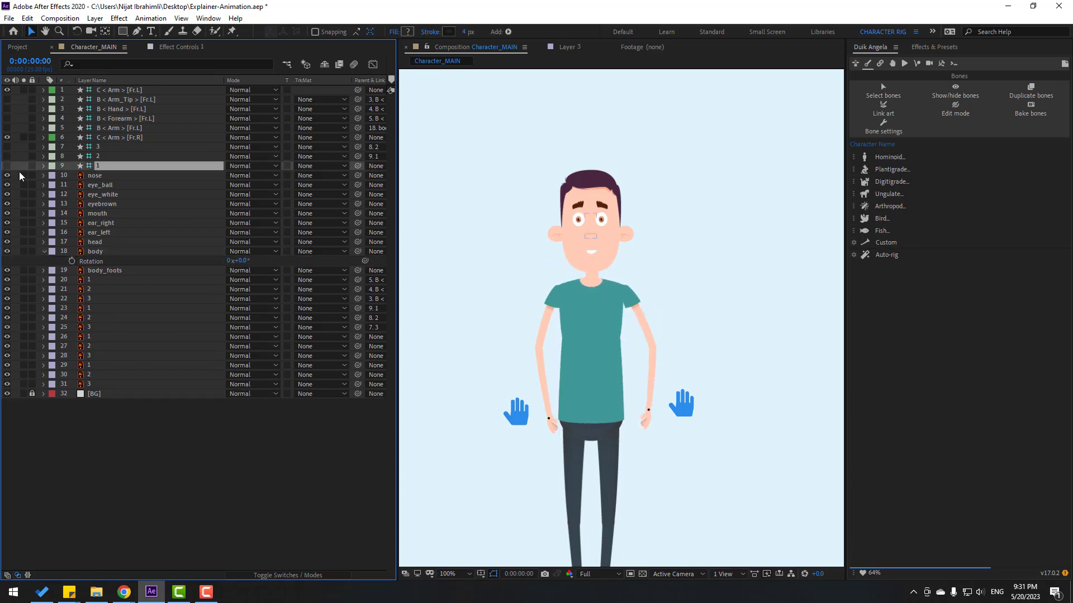
left_click(6, 166)
left_click_drag(356, 166, 95, 252)
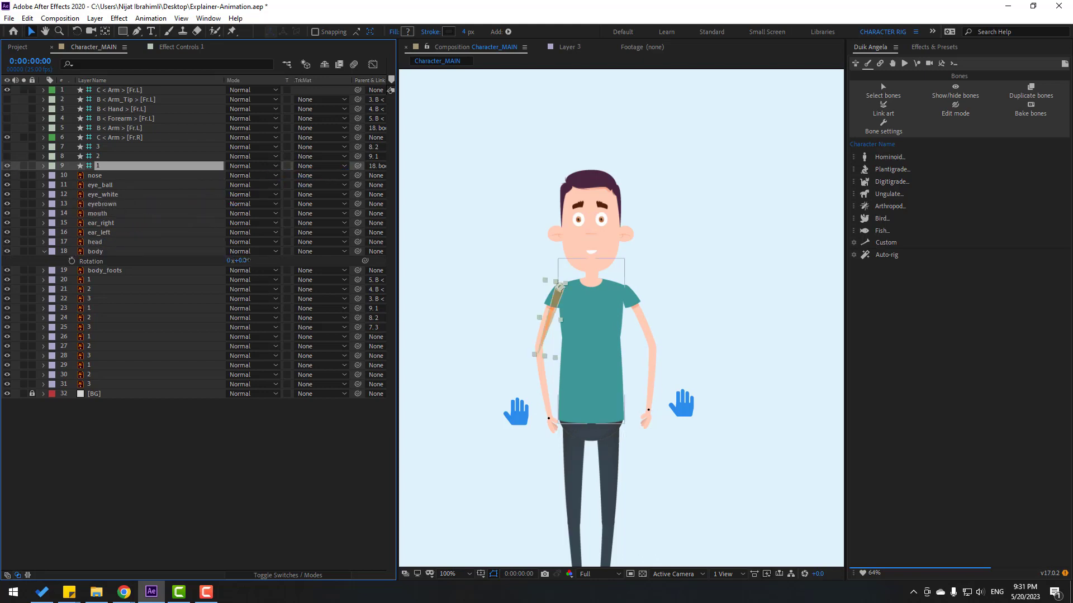
left_click_drag(246, 261, 251, 264)
key("ctrl+z")
Hide the Fr.R arm controller and show the Fr.L Arm_Tip, Hand, Forearm and Arm bones.
left_click(7, 137)
left_click(123, 467)
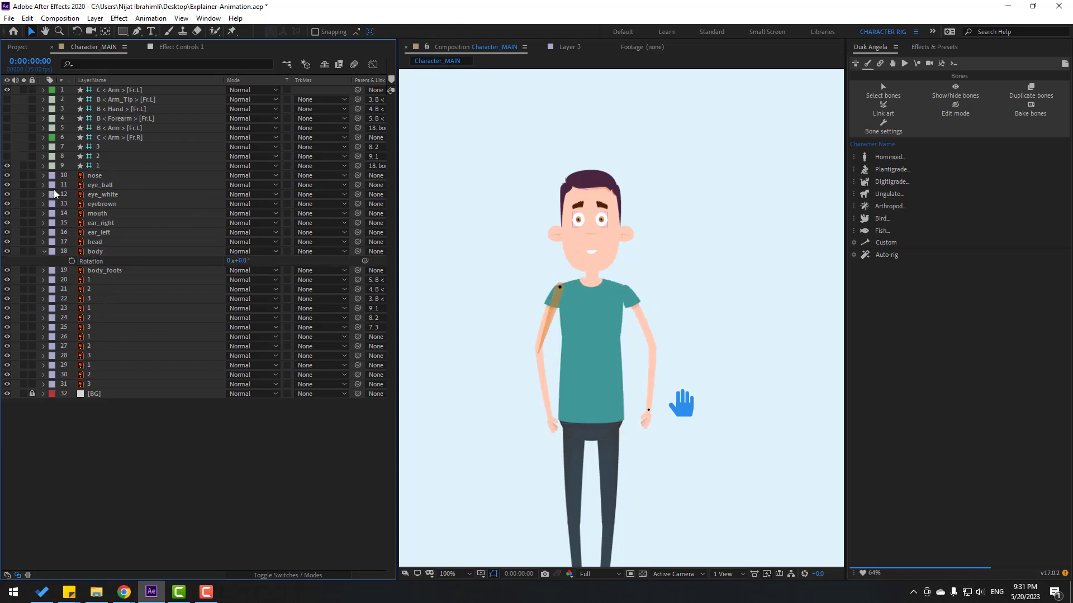
left_click(125, 99)
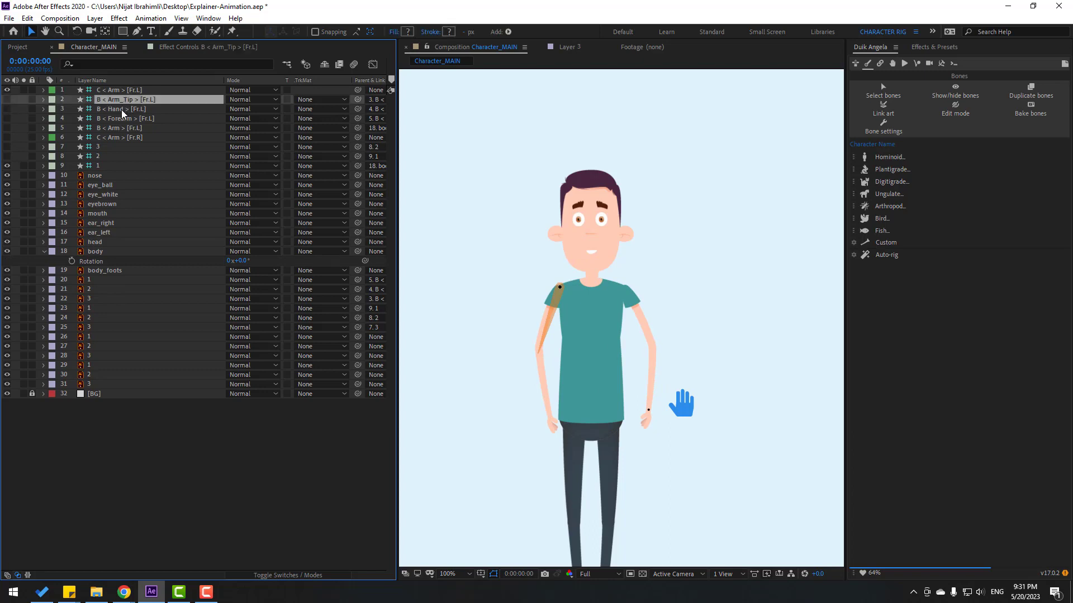
left_click(122, 110, "ctrl")
left_click(120, 120, "ctrl")
left_click(124, 129, "ctrl")
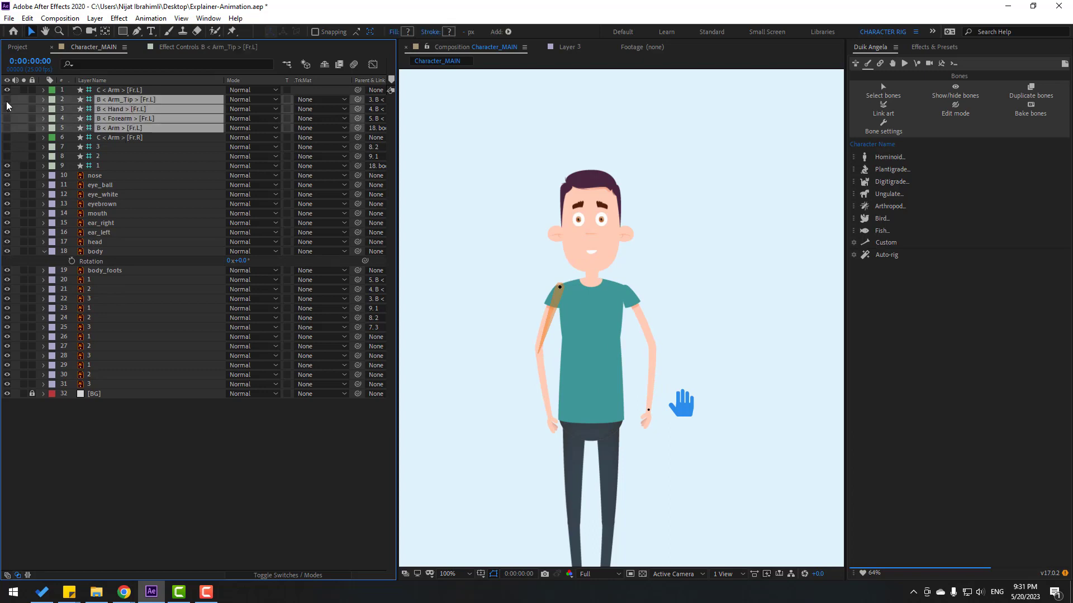
left_click_drag(6, 101, 6, 128)
left_click(151, 477)
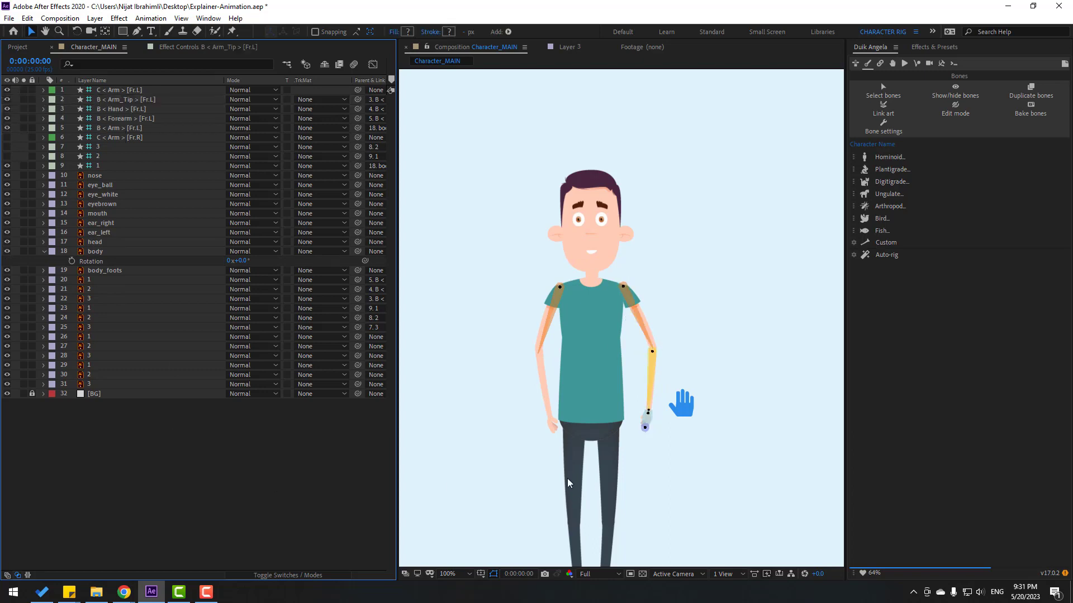
Rename the Fr.L Arm bone layer as 1.
left_click(641, 323)
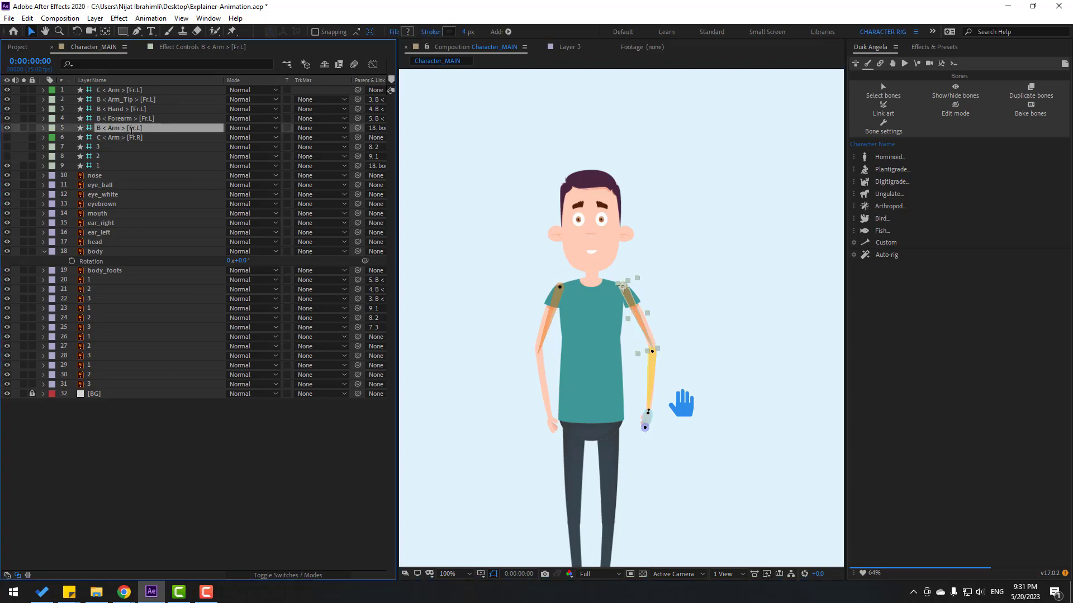
key("Return")
type("1")
key("Return")
Check which limbs the numbered artwork layers belong to by selecting them one after another.
left_click(93, 310)
left_click(91, 318)
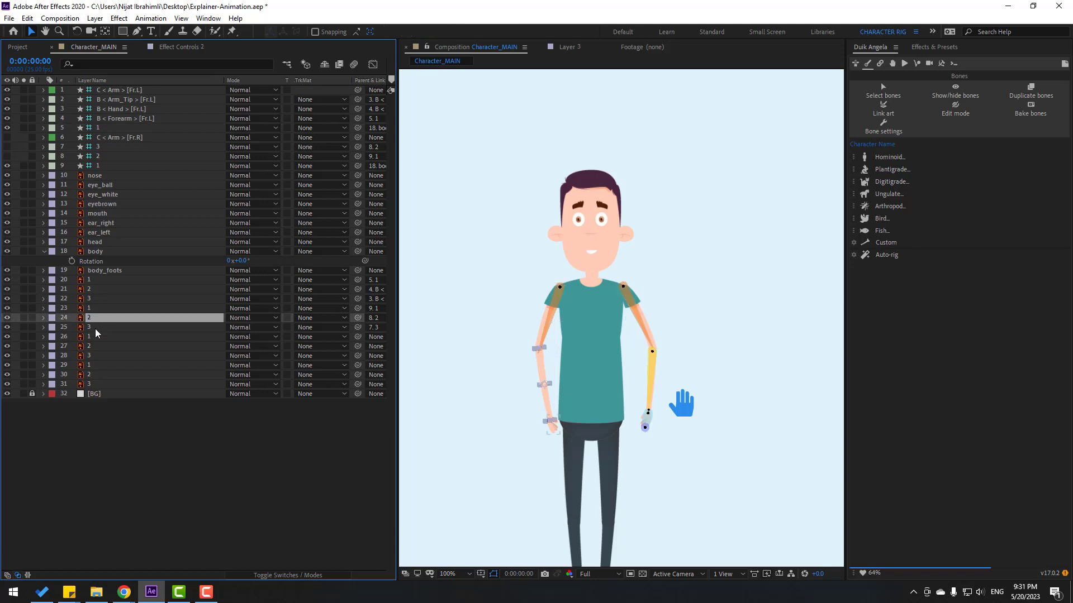
left_click(95, 327)
left_click(92, 337)
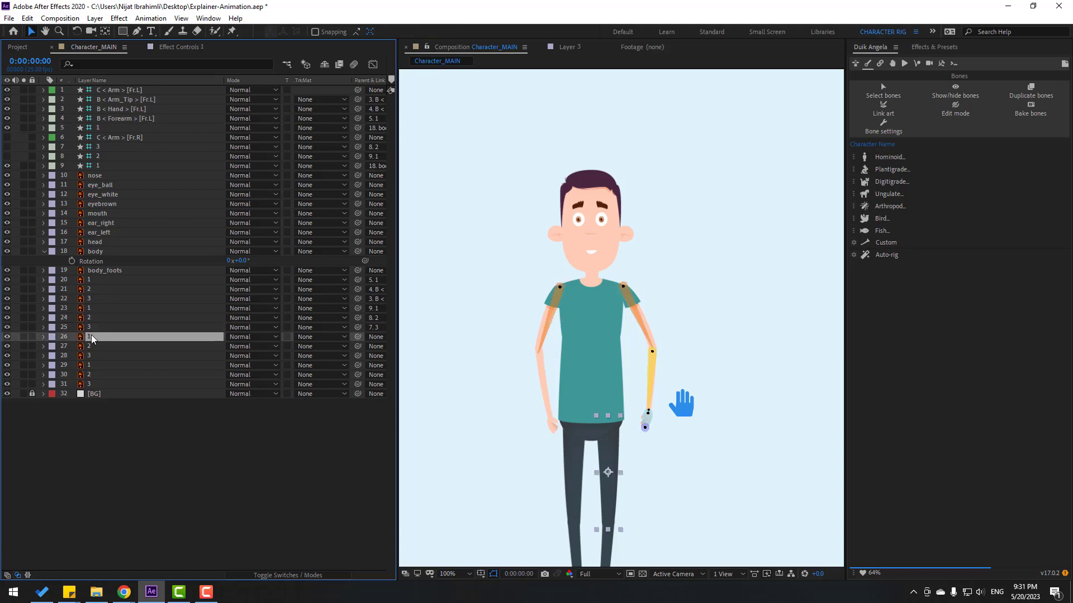
left_click(90, 281)
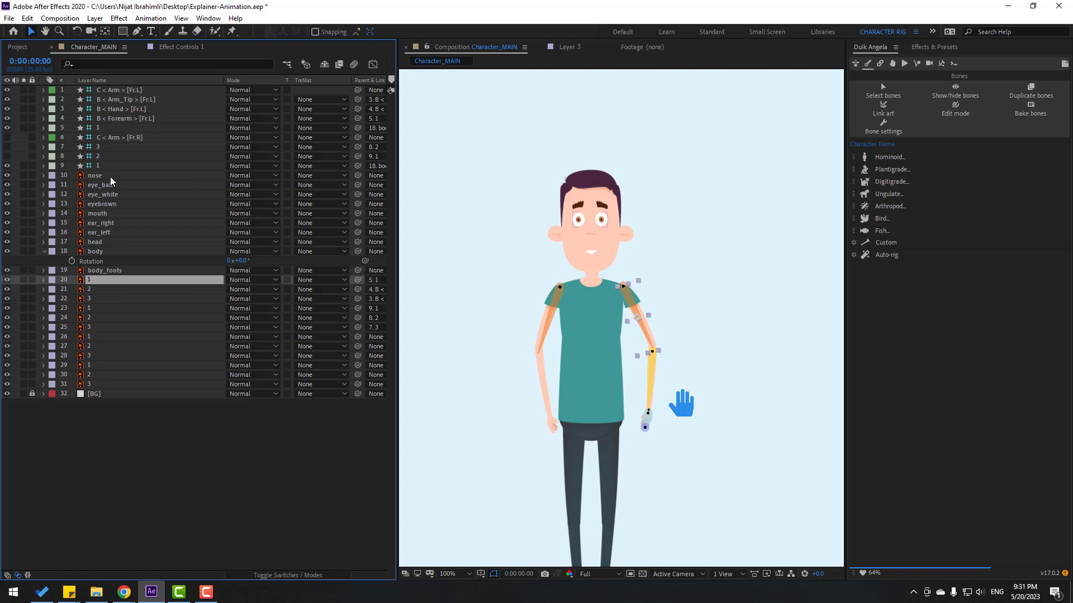
left_click(97, 129)
Rename the Fr.L Forearm bone layer as 2 and the Hand bone layer as 3.
left_click(126, 120)
key("Return")
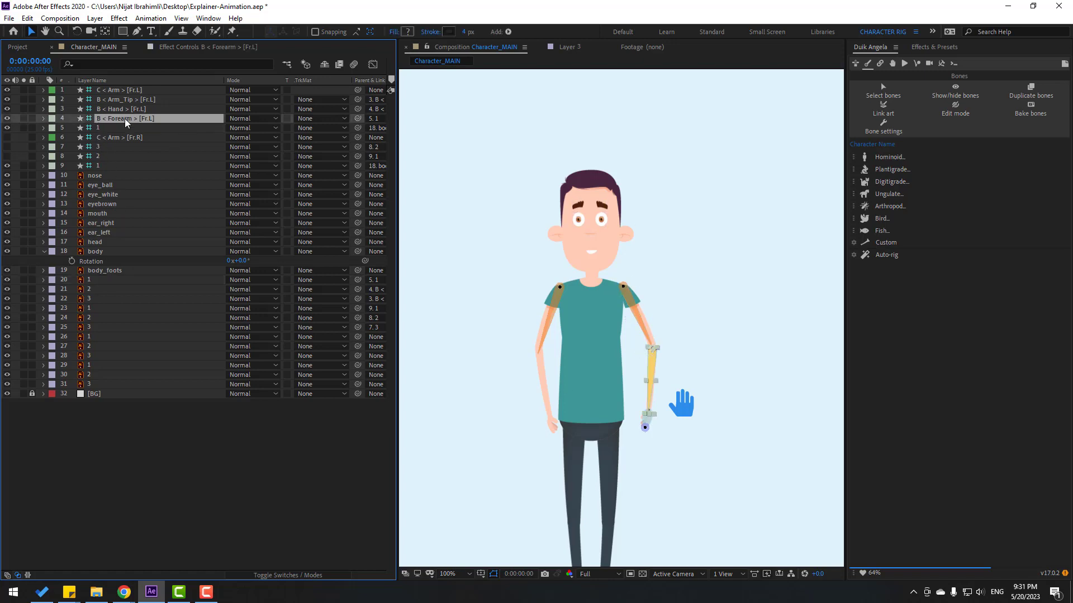
type("2")
key("Return")
left_click(118, 109)
key("Return")
type("3")
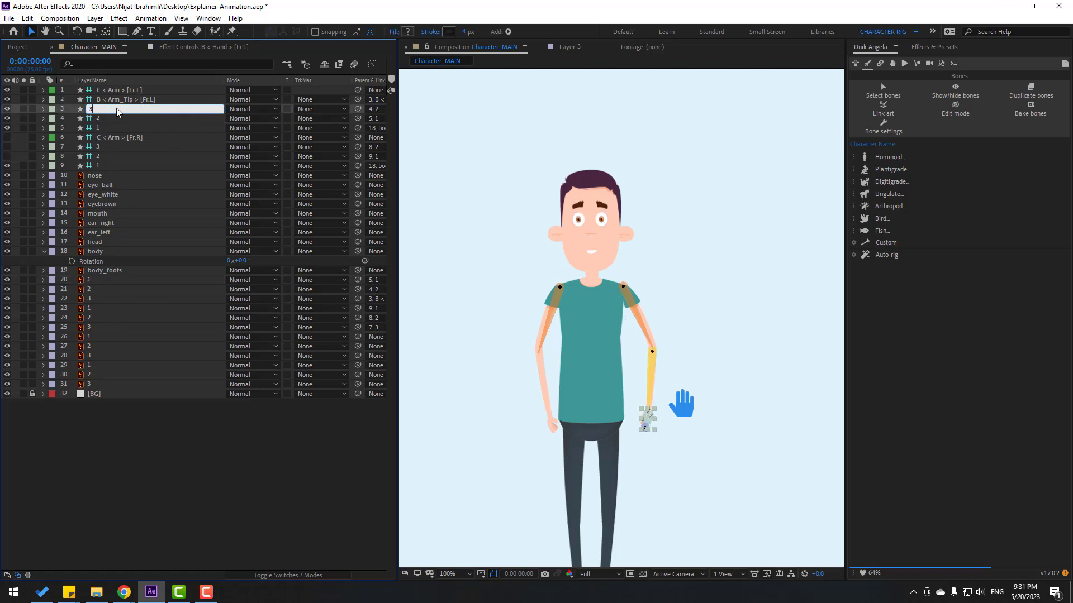
key("Return")
Delete the Fr.L Arm_Tip bone layer, and switch visibility from the Fr.L bones to the Fr.R arm controller.
left_click(124, 100)
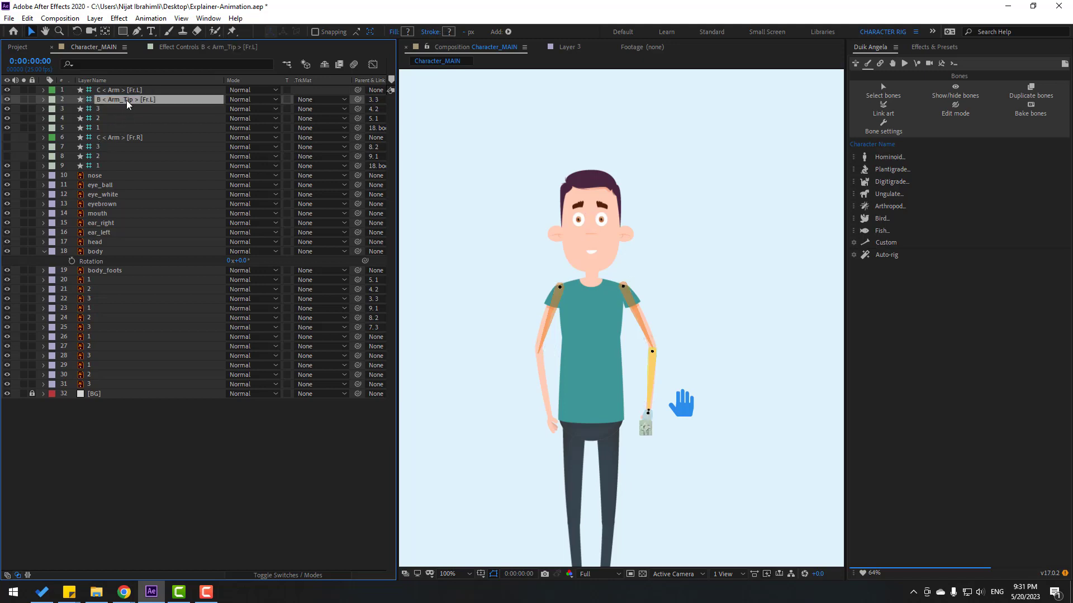
key("Delete")
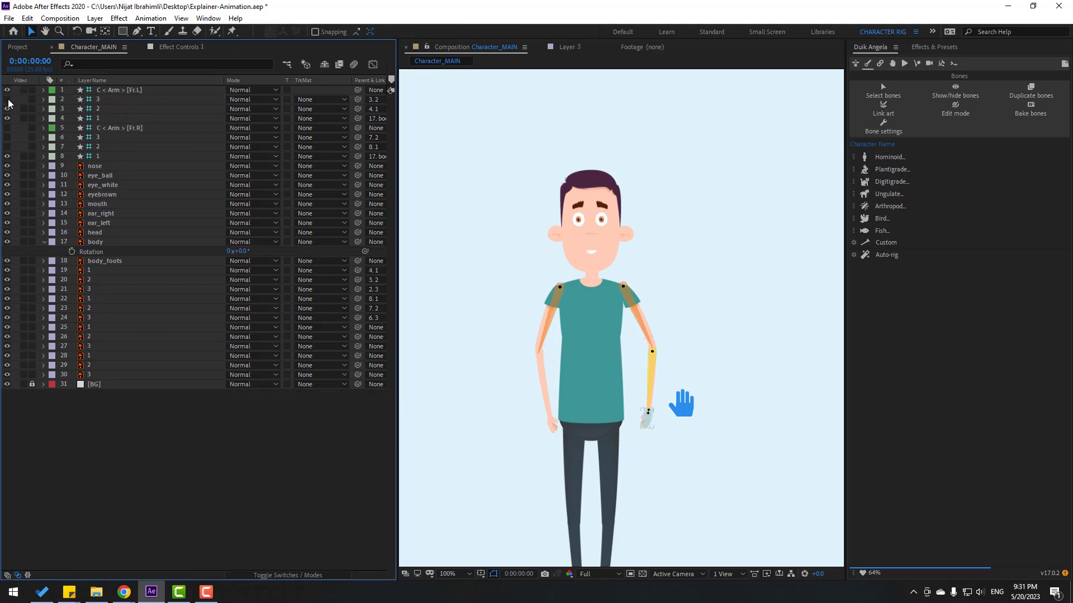
left_click(8, 128)
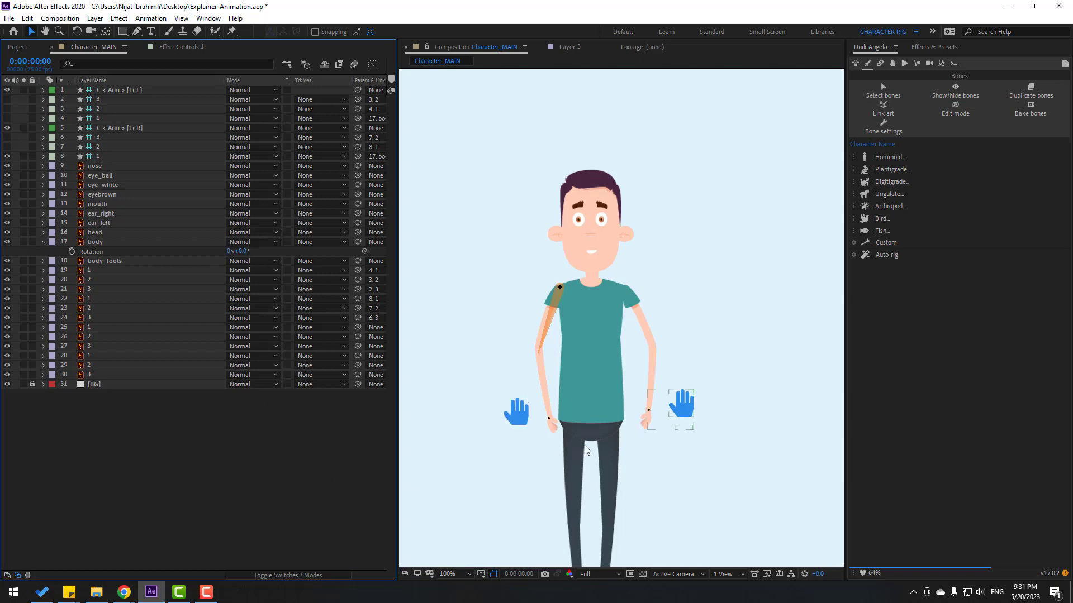
Solo the three artwork layers of the viewer's-left leg: thigh 1, calf 2 and foot 3.
key("h")
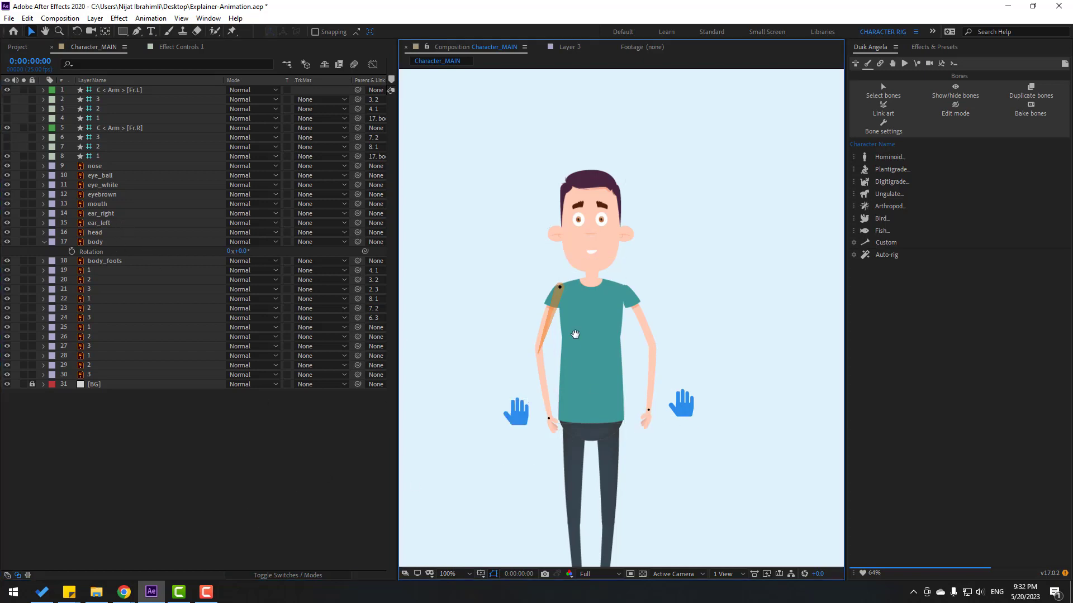
left_click_drag(490, 480, 504, 361)
key("v")
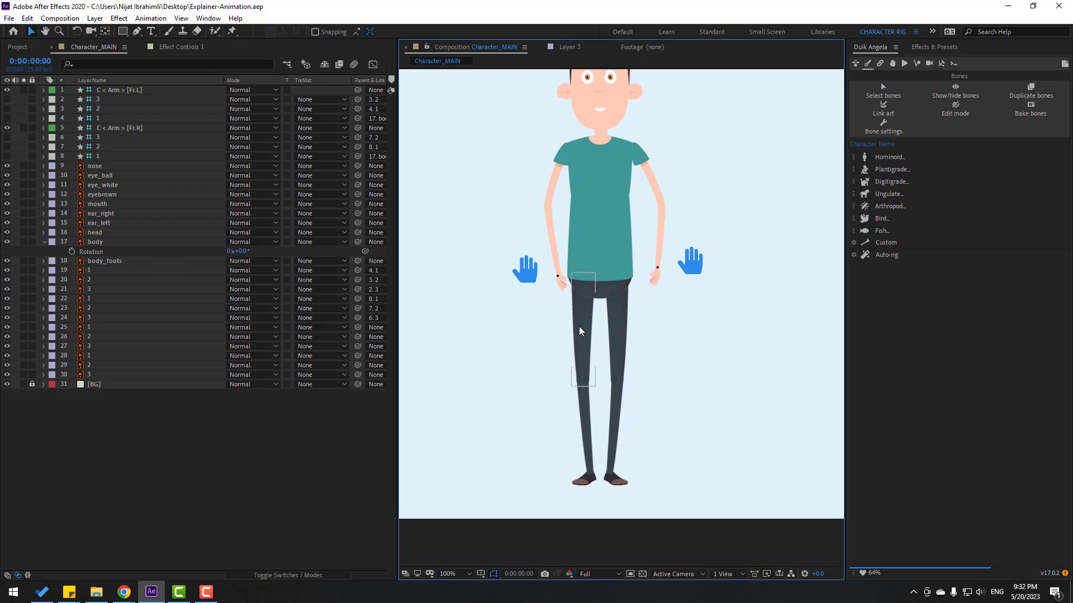
left_click(580, 331)
left_click(584, 441, "shift")
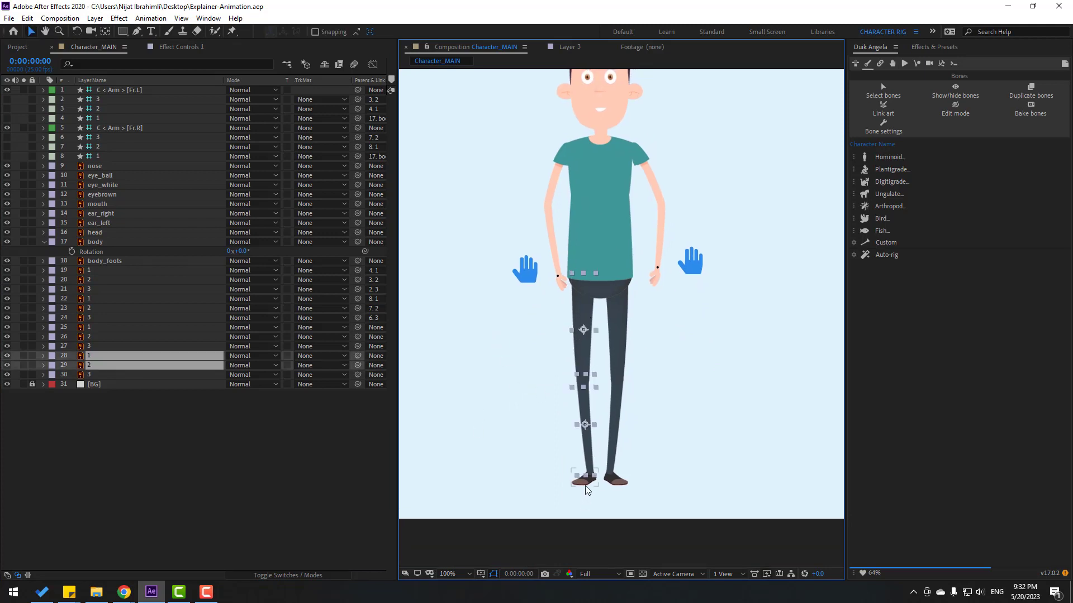
left_click(585, 480, "shift")
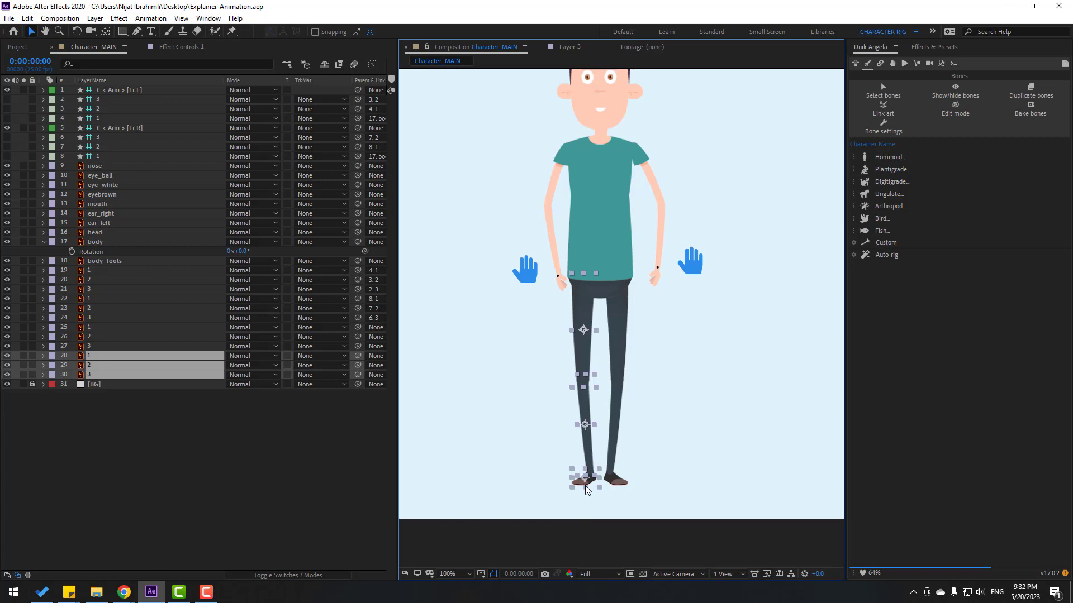
left_click(23, 356)
Lower the opacity of the three soloed leg artwork layers to 68%.
scroll(608, 340, "up", 3)
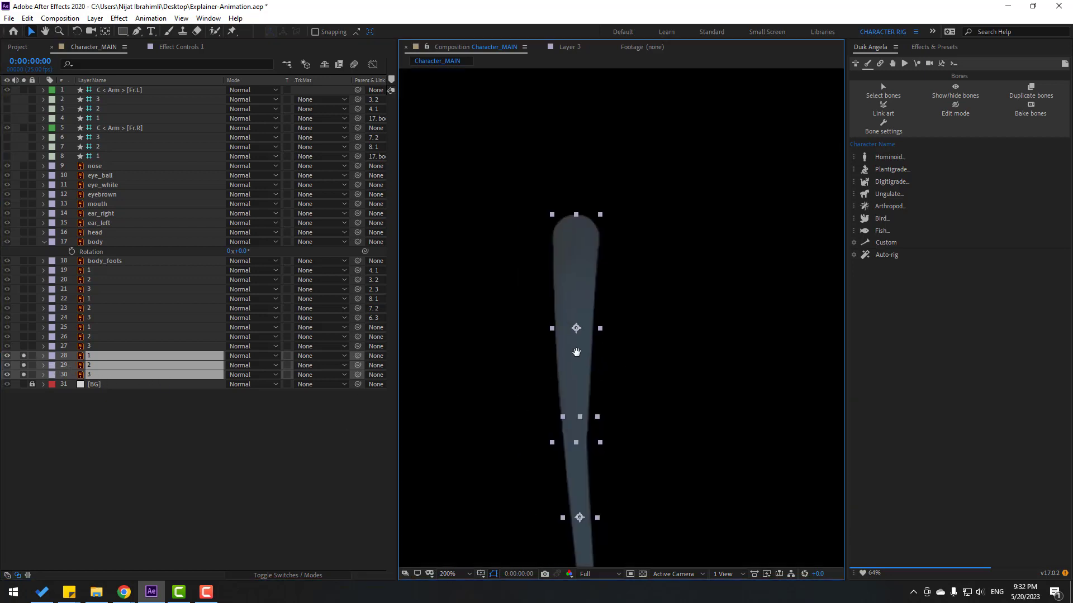
key("v")
key("t")
left_click_drag(232, 365, 220, 367)
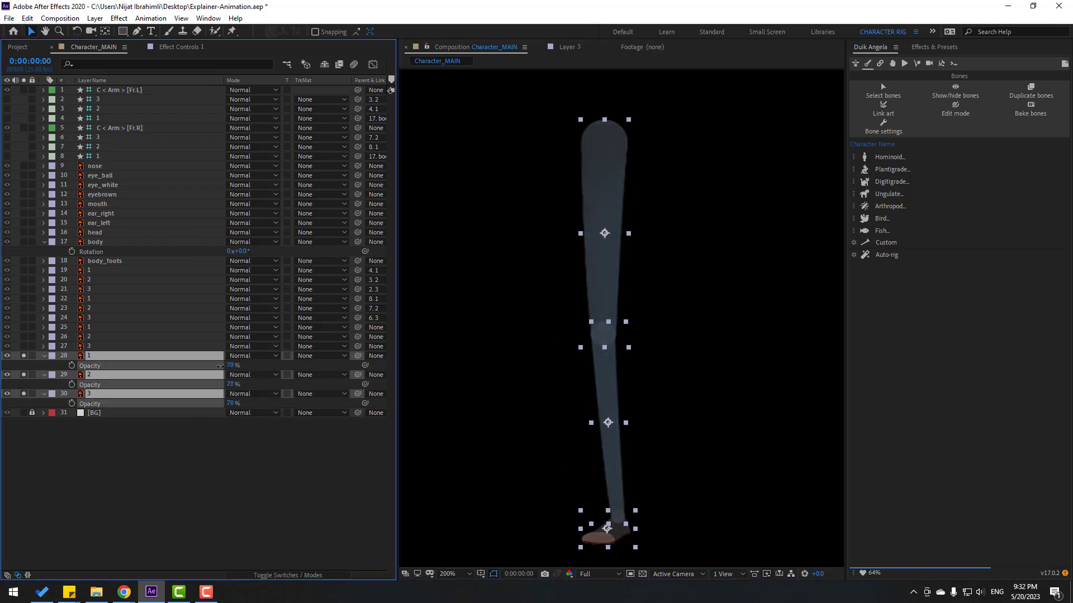
left_click(456, 324)
Draw an open Pen tool path through the hip, knee, ankle and toe, and create Hominoid Leg bones from it.
left_click(138, 31)
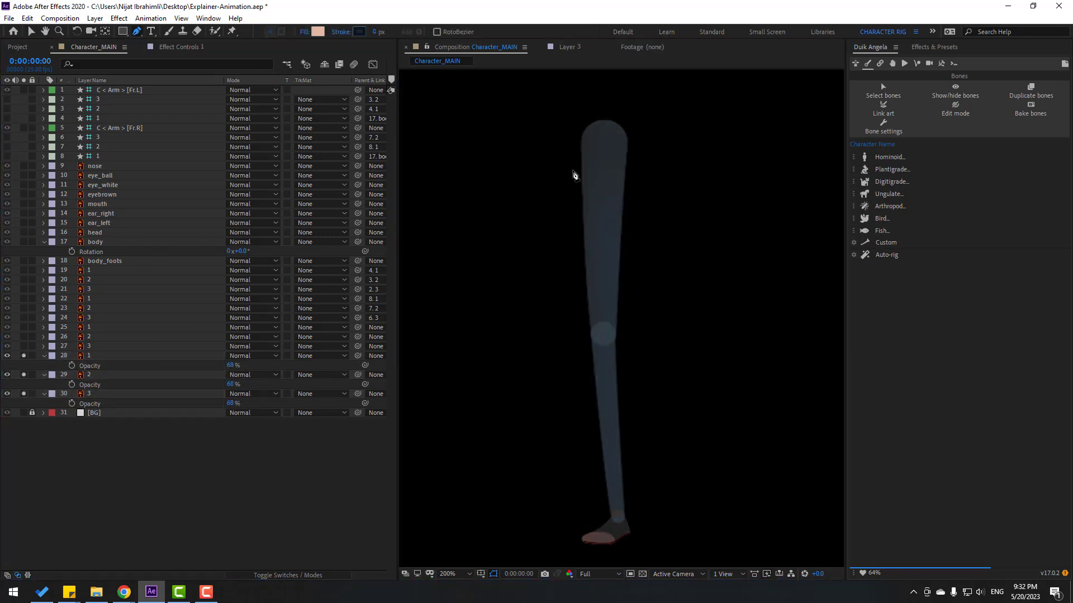
left_click(606, 123)
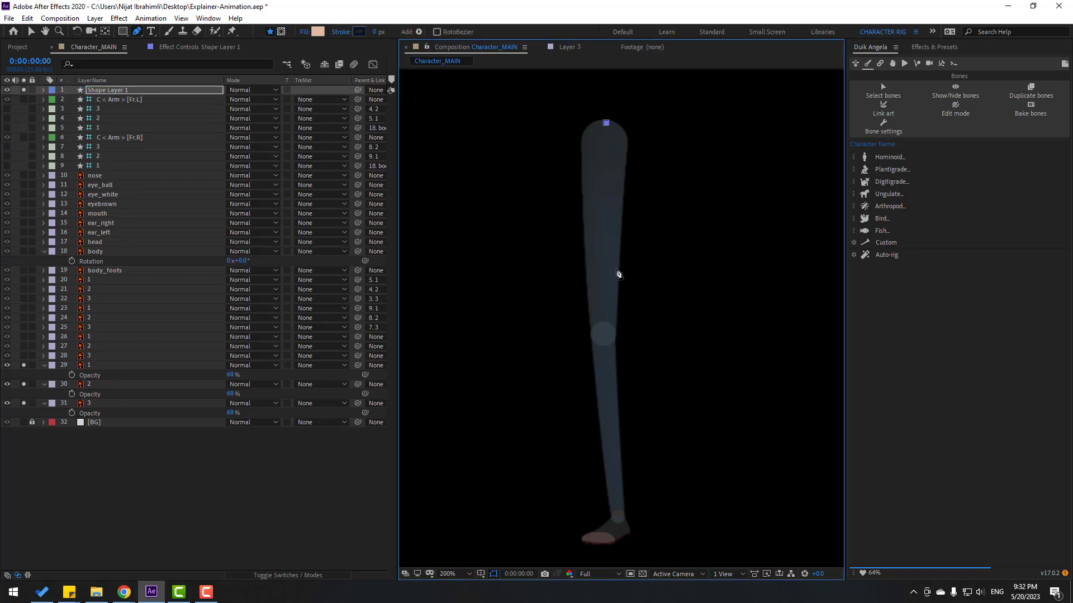
left_click(604, 336)
left_click(618, 518)
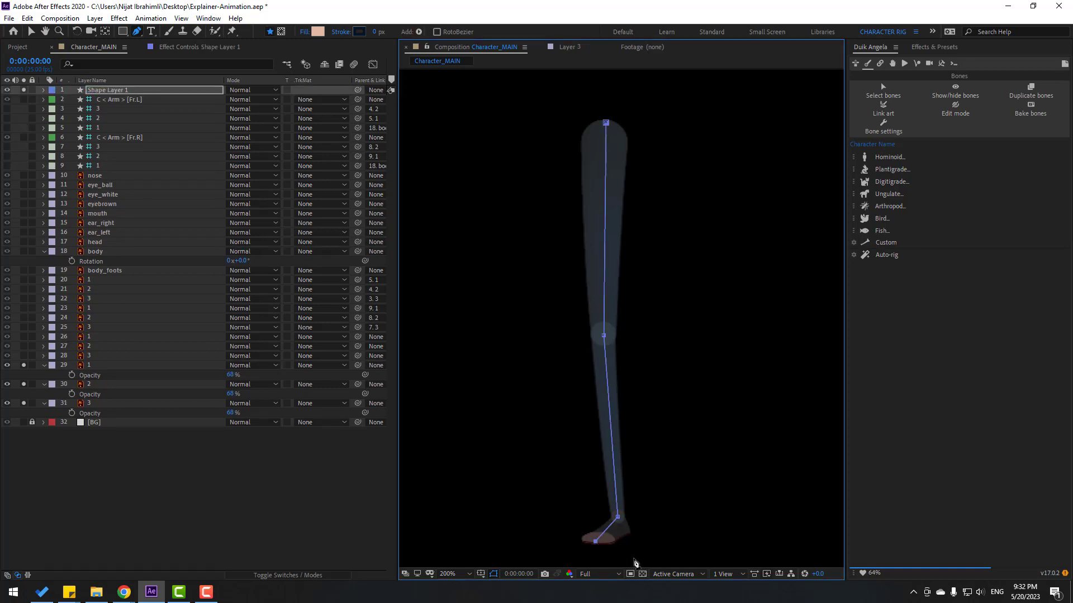
left_click(899, 158)
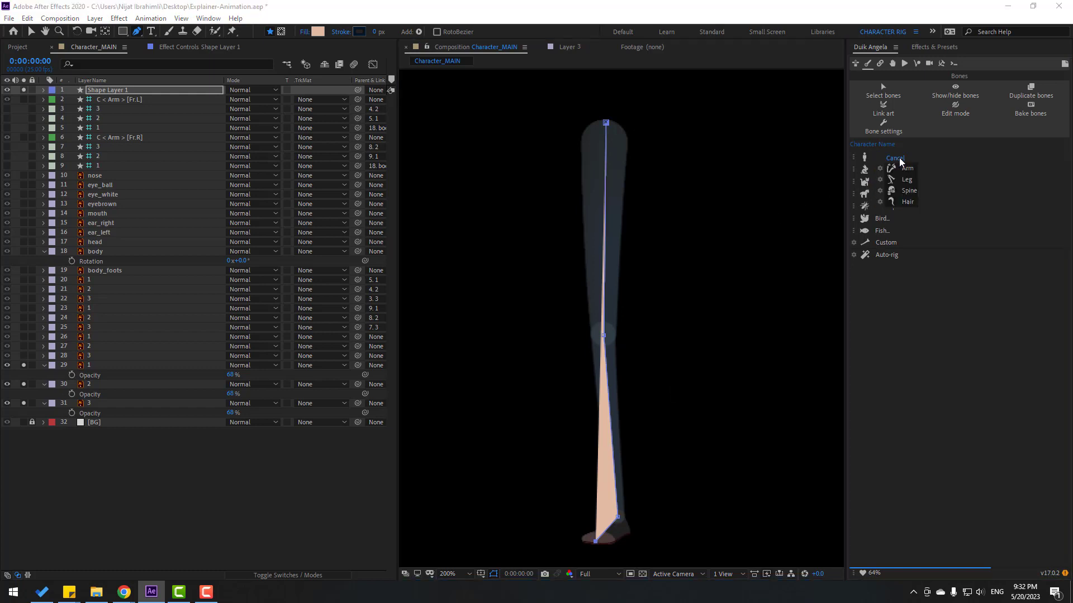
left_click(906, 179)
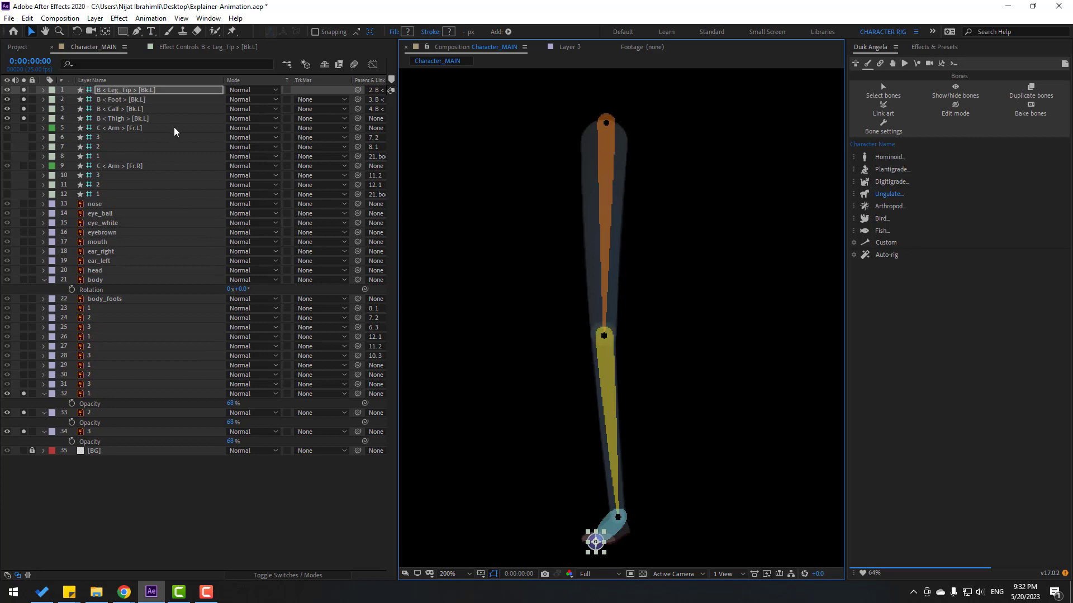
Rename the Bk.L Thigh bone layer as 1.
left_click(109, 110)
left_click(116, 120)
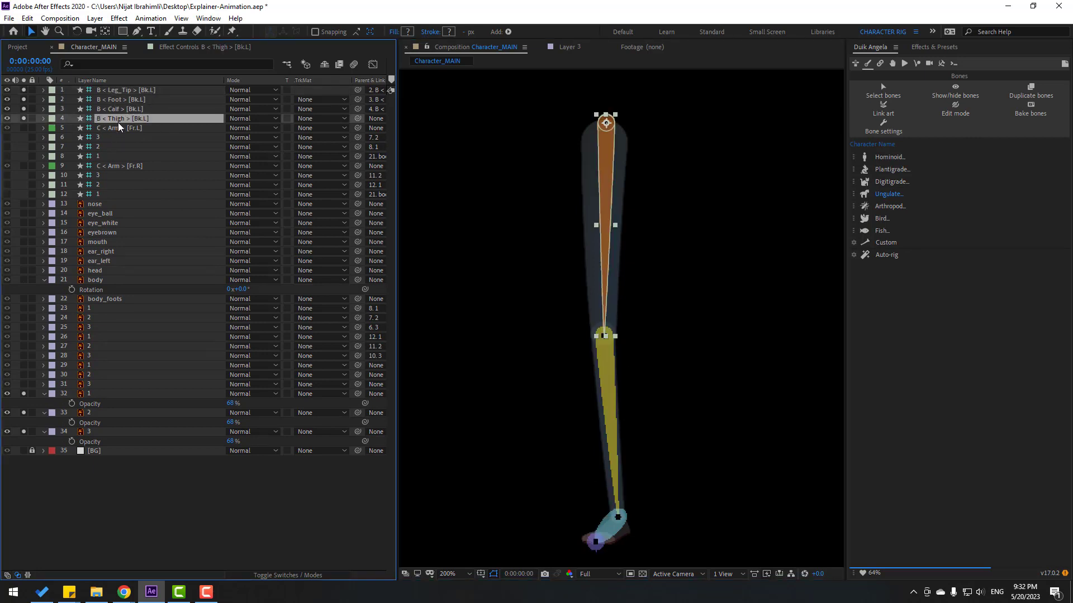
key("Return")
type("1")
key("Return")
Rename the Bk.L Calf bone layer as 2 and the Foot bone layer as 3.
left_click(112, 109)
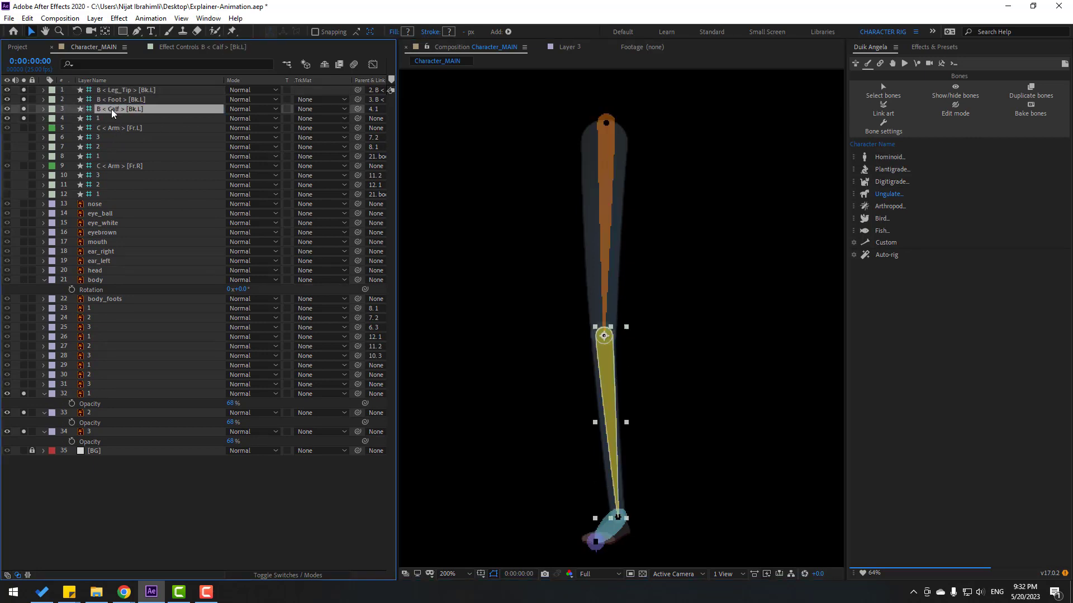
key("Return")
type("2")
key("Return")
left_click(105, 98)
key("Return")
type("3")
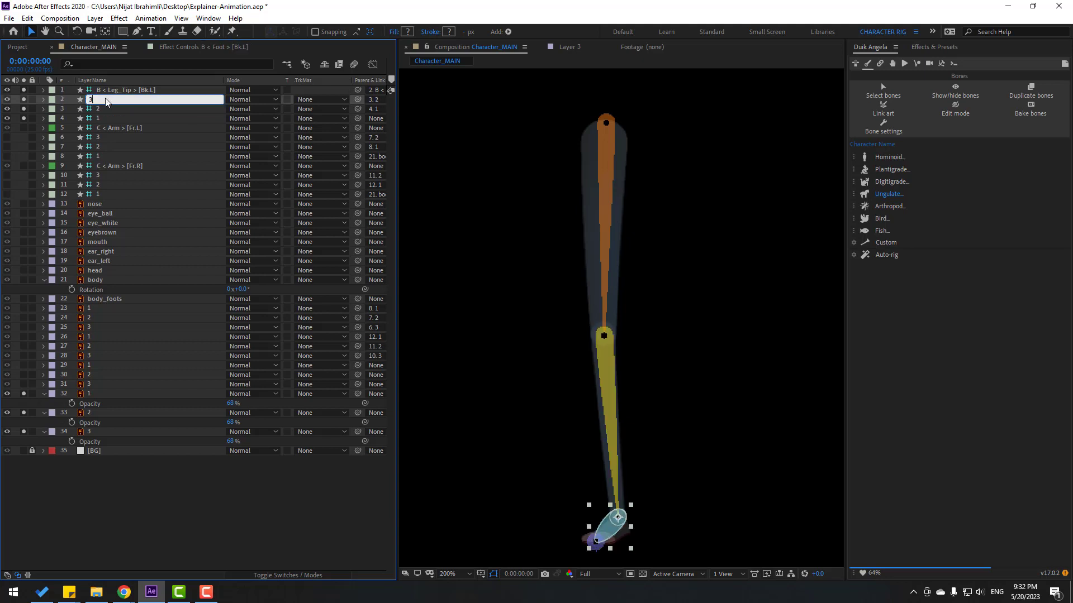
key("Return")
Parent the soloed leg artwork layers 1, 2 and 3 to the leg bones with the matching numbers.
left_click(87, 394)
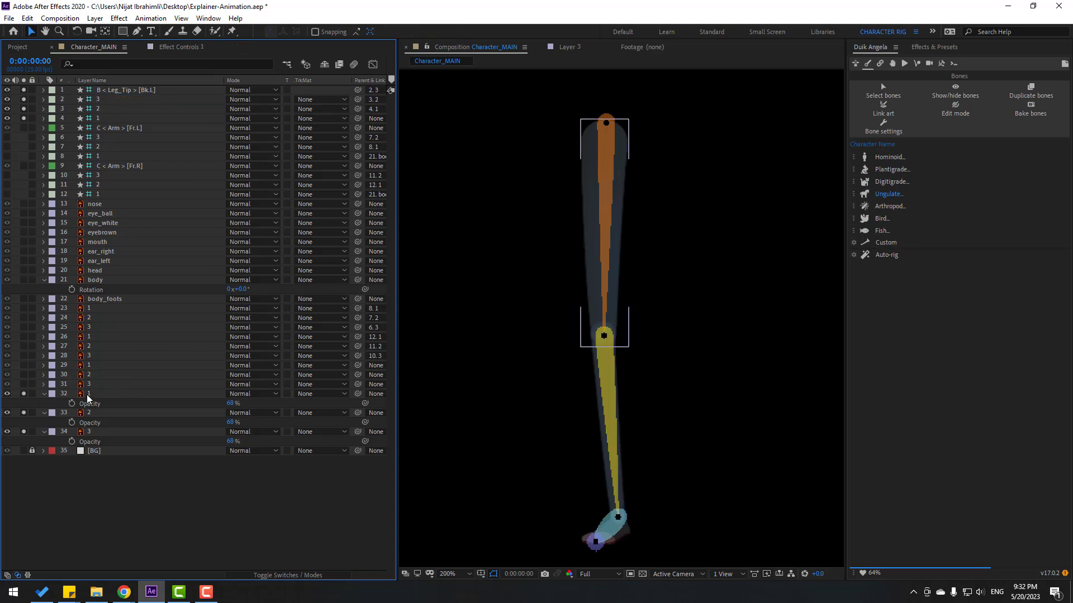
key("Return")
left_click_drag(357, 395, 98, 119)
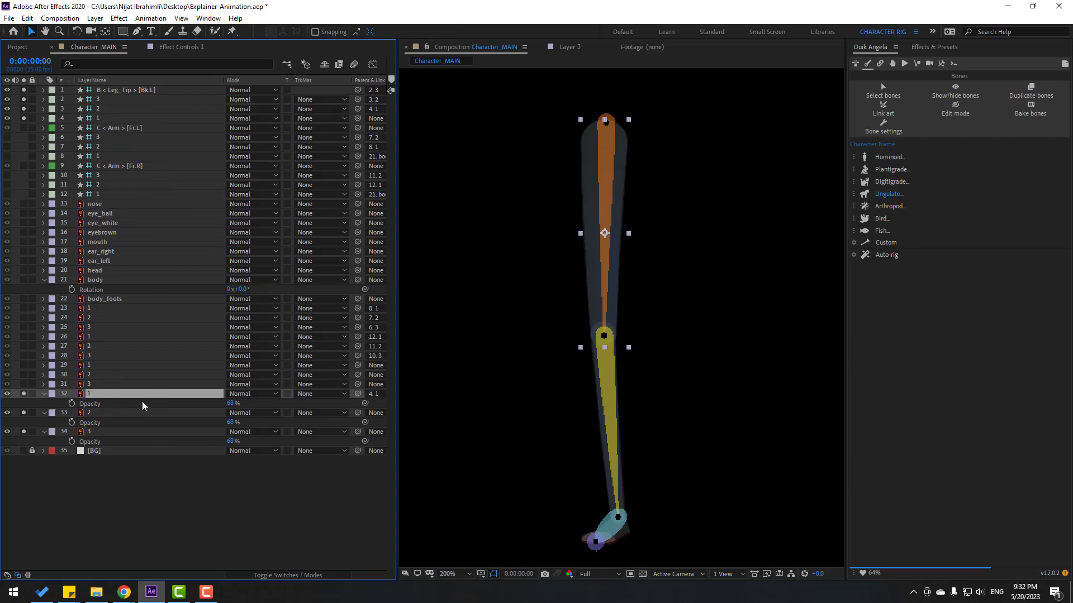
left_click(94, 413)
left_click_drag(358, 413, 99, 106)
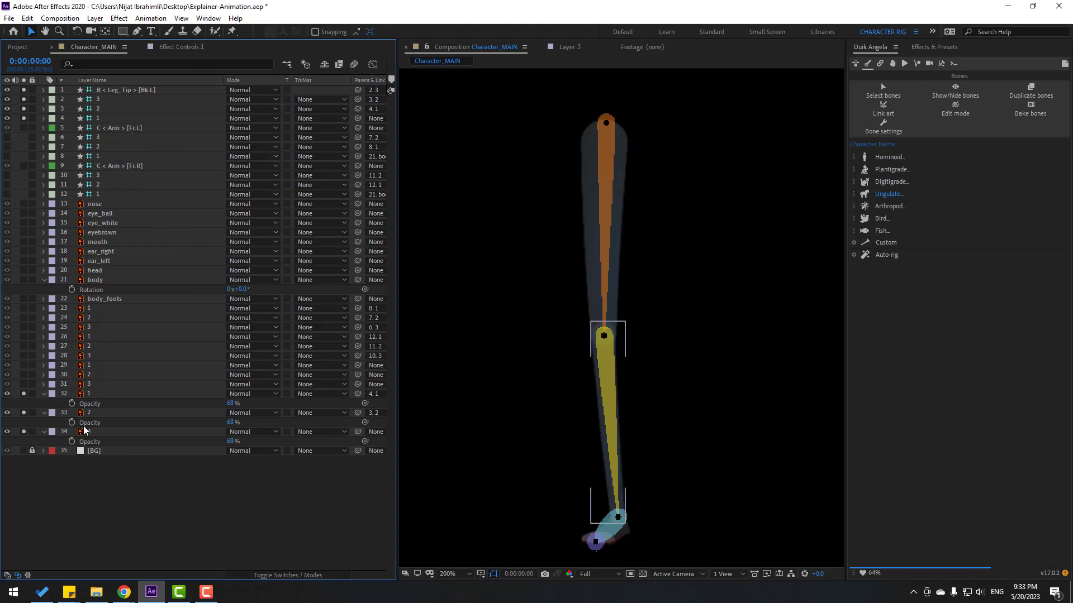
left_click(93, 432)
left_click_drag(357, 433, 98, 99)
Auto-rig leg bones 1, 2 and 3, and test the leg's bend with the foot controller, undoing the move.
left_click(98, 99)
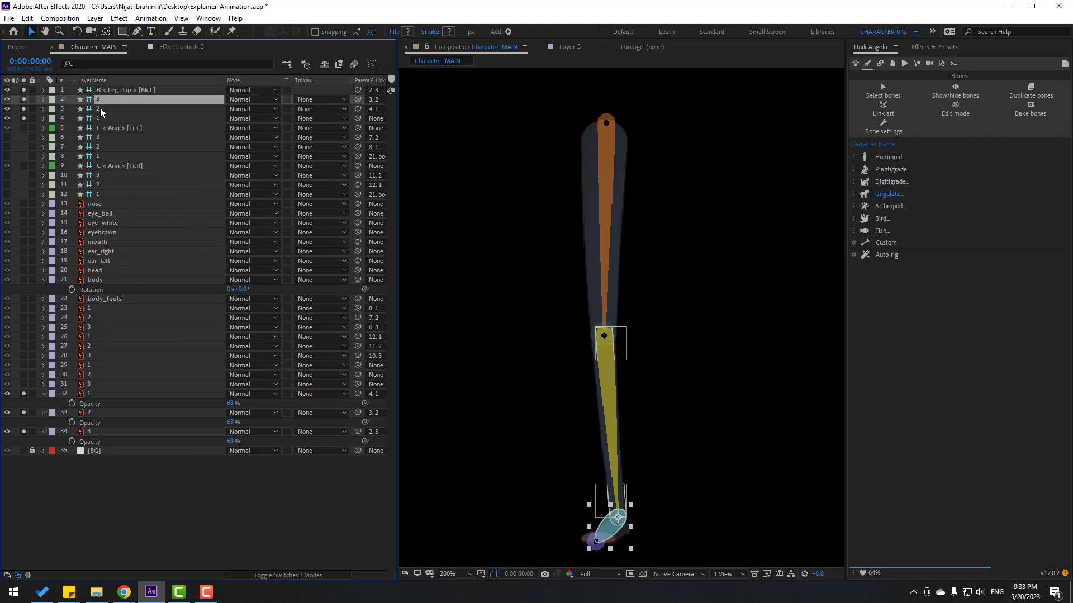
left_click(99, 114, "ctrl")
left_click(101, 107, "ctrl")
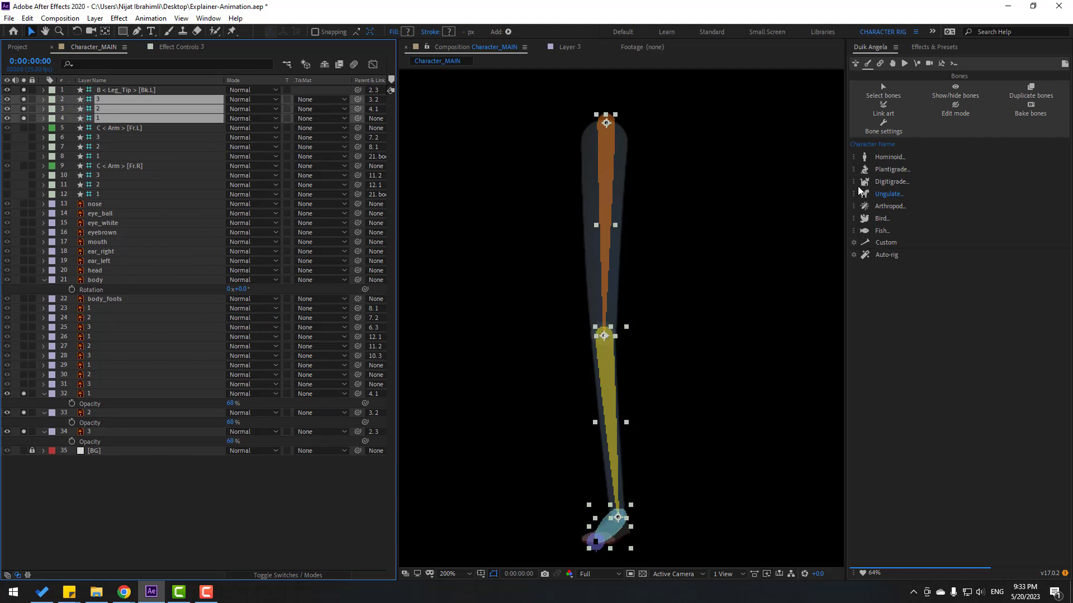
left_click(886, 257)
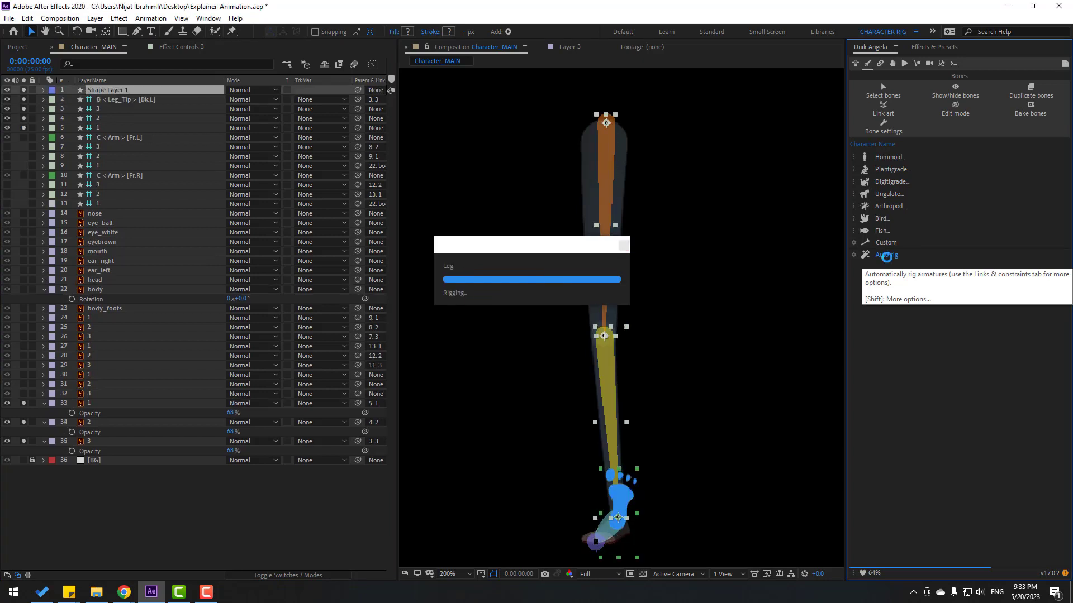
left_click(758, 407)
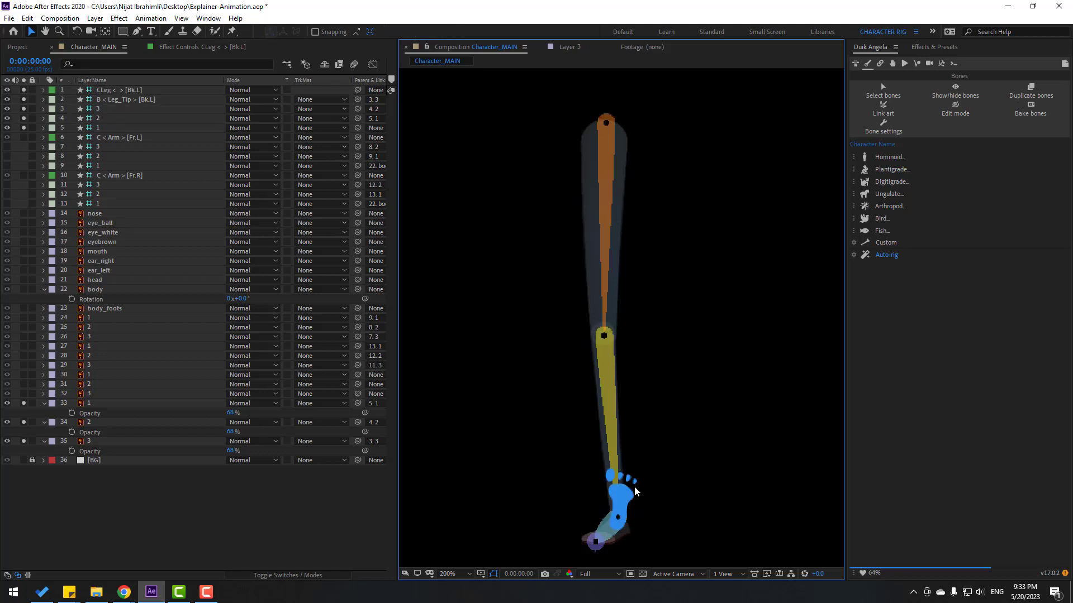
left_click_drag(618, 518, 595, 491)
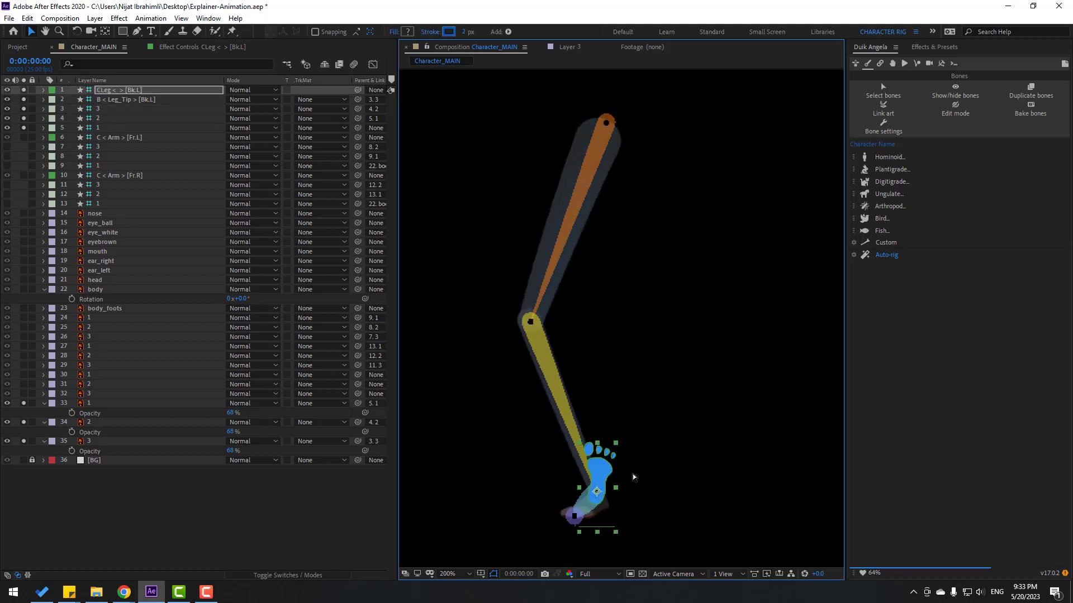
key("ctrl+z")
Restore the three leg artwork layers to 100% opacity and turn off their solo.
left_click(94, 405)
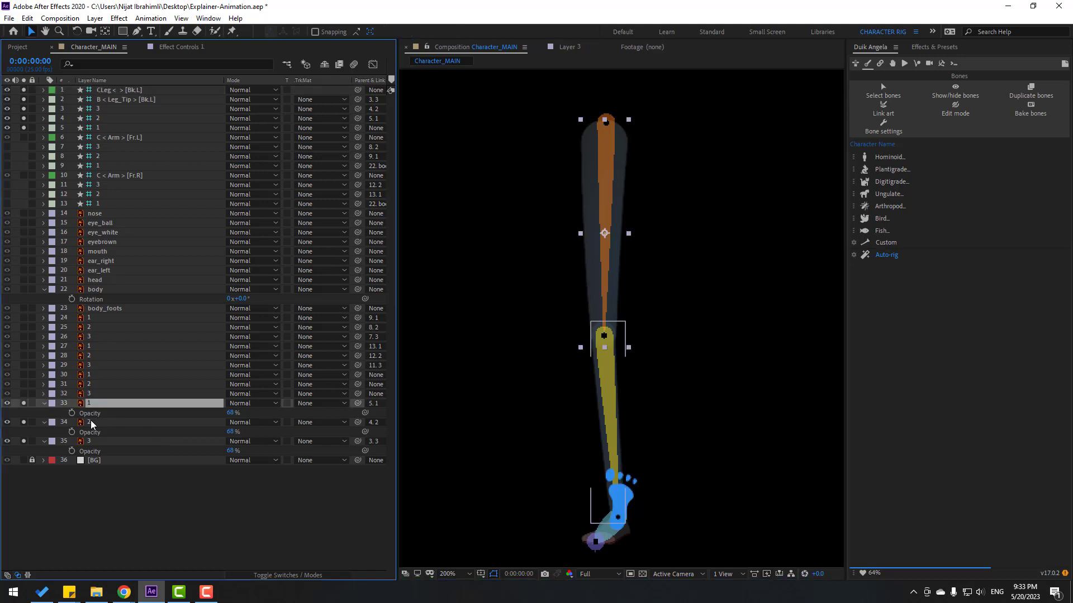
left_click(91, 422, "ctrl")
left_click(89, 441, "ctrl")
left_click_drag(231, 414, 272, 414)
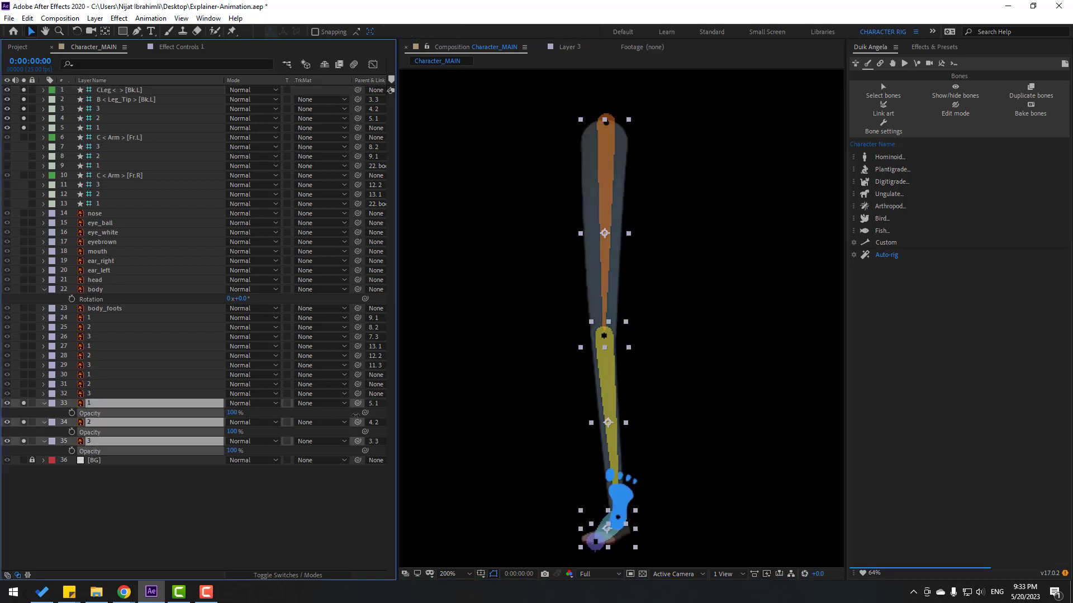
left_click(44, 404)
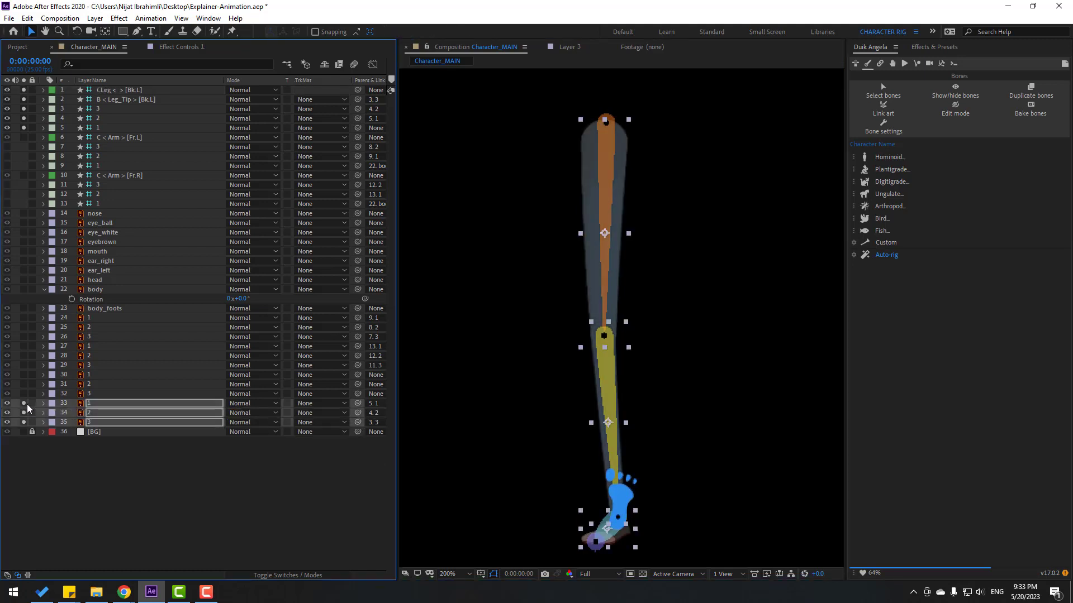
left_click(68, 487)
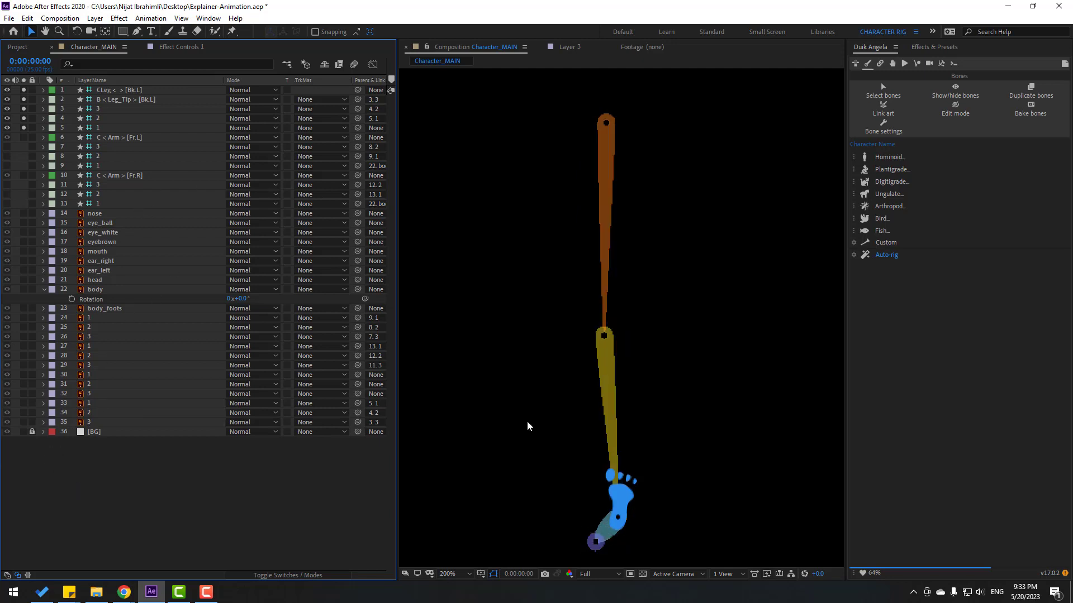
Delete the Bk.L Leg_Tip bone layer and parent thigh bone 1 to the body_foots layer.
left_click(595, 542)
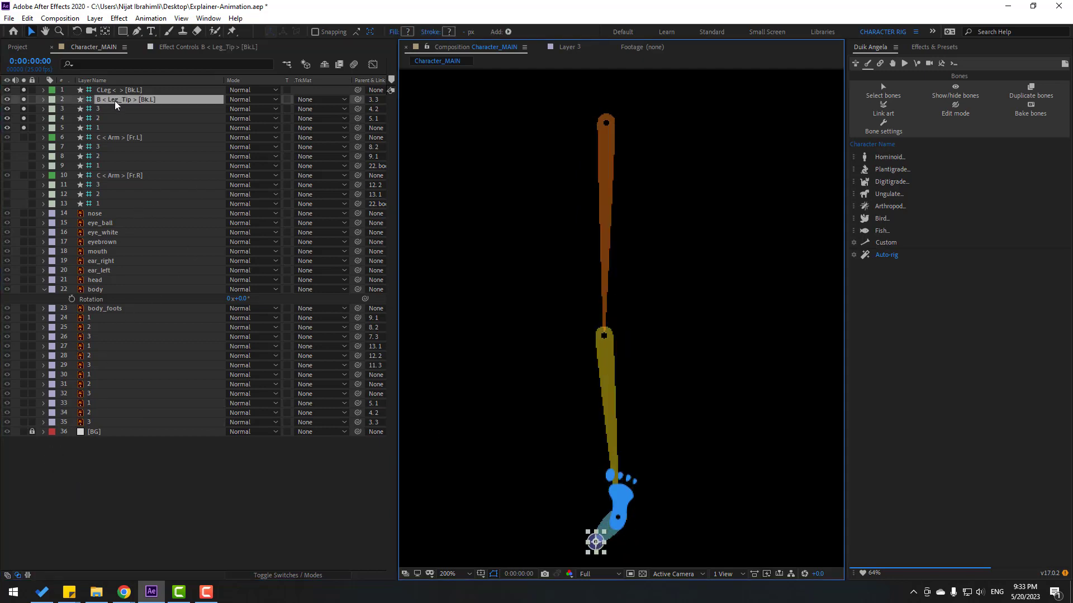
key("Delete")
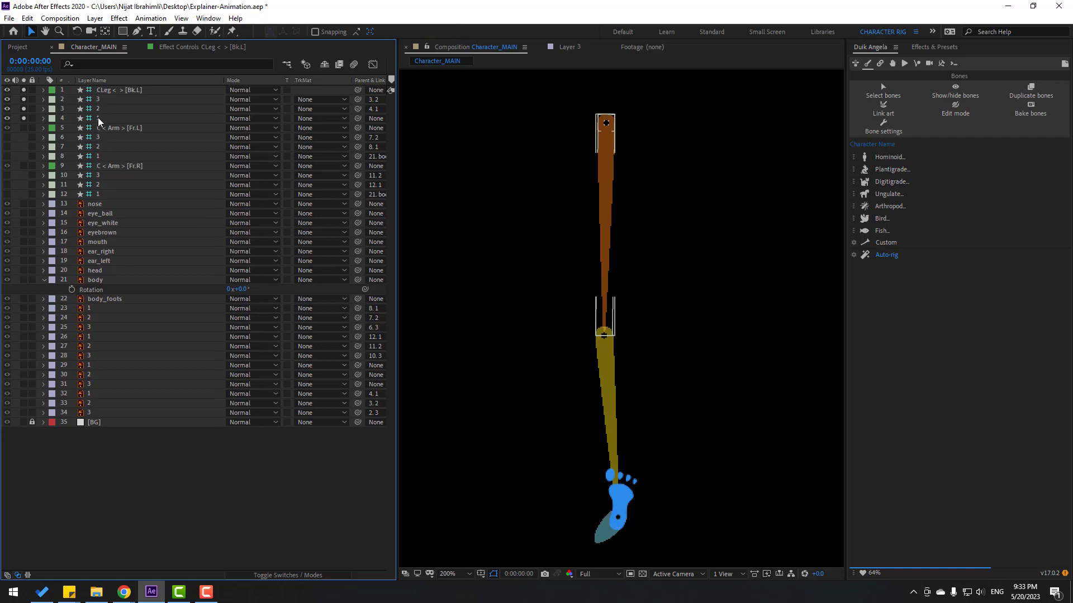
left_click(98, 118)
left_click_drag(358, 118, 109, 297)
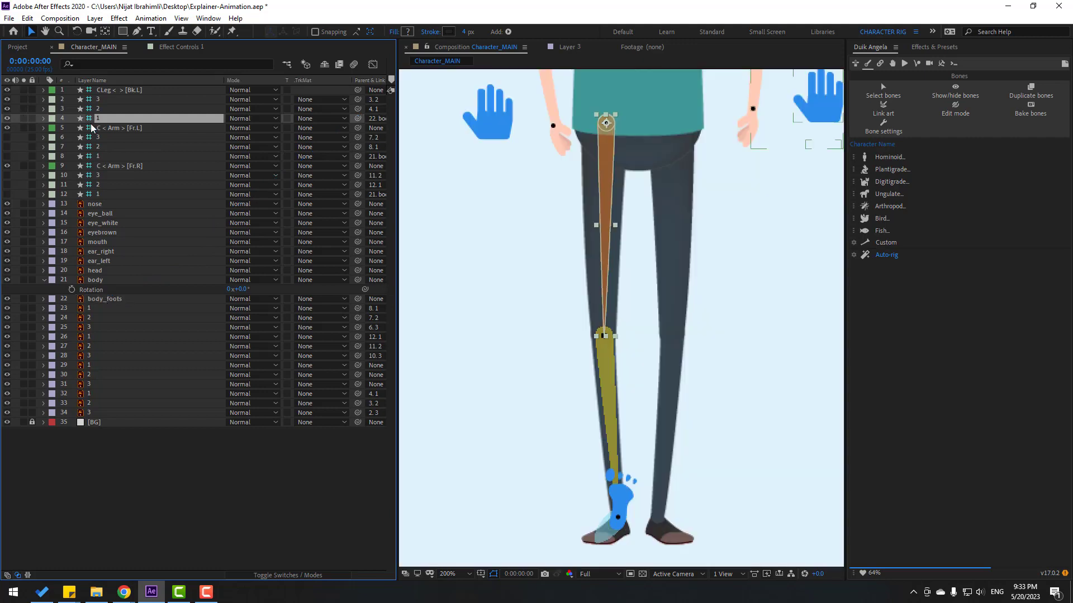
Hide the Bk.L leg bone layers 1, 2 and 3, and select the leg's foot controller.
left_click(99, 101)
left_click(108, 116, "shift")
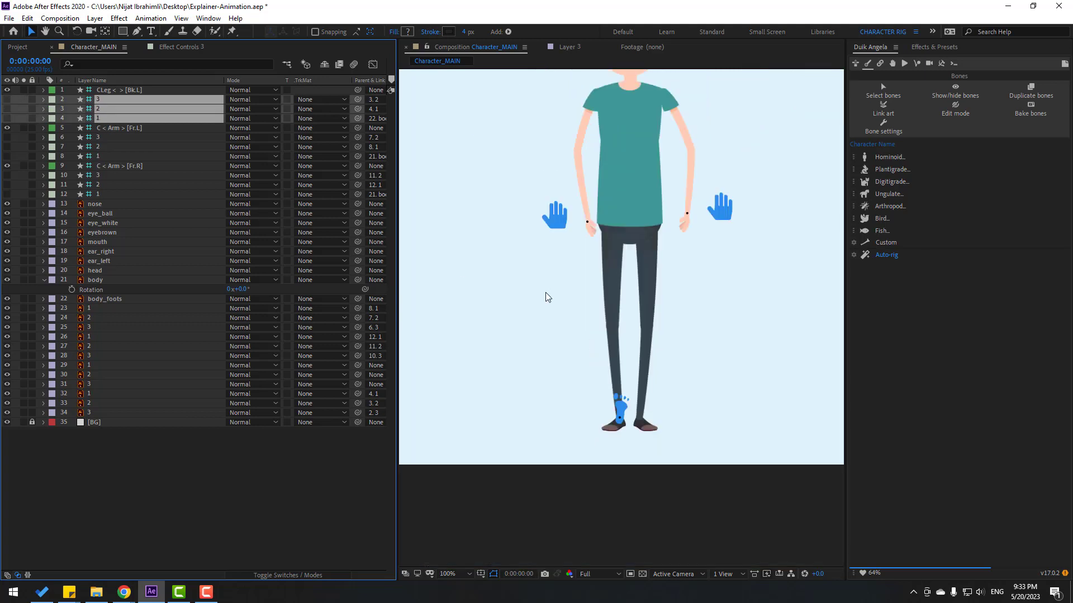
left_click(609, 511)
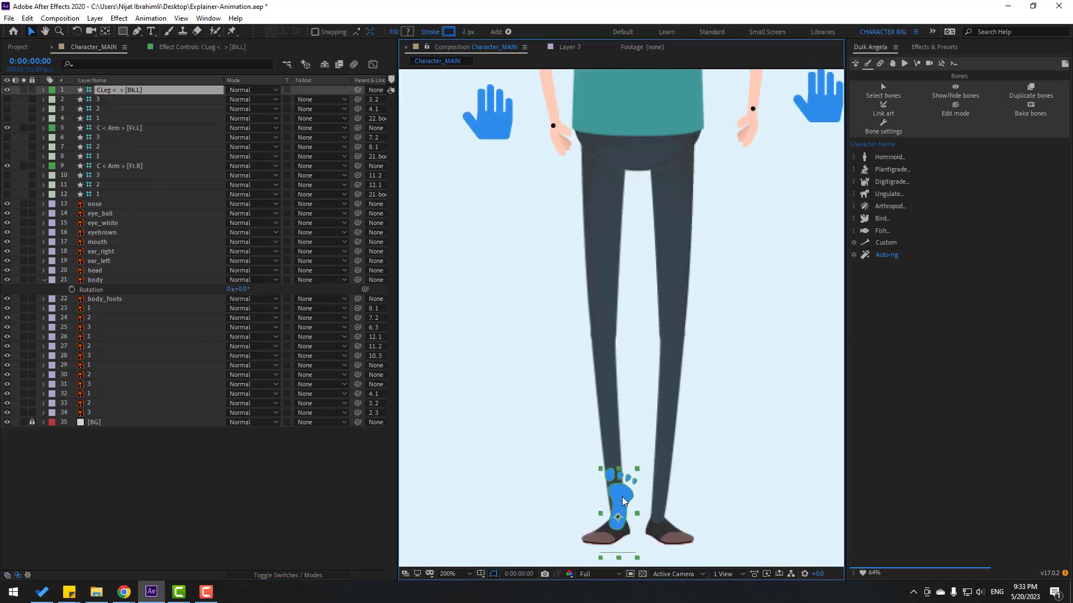
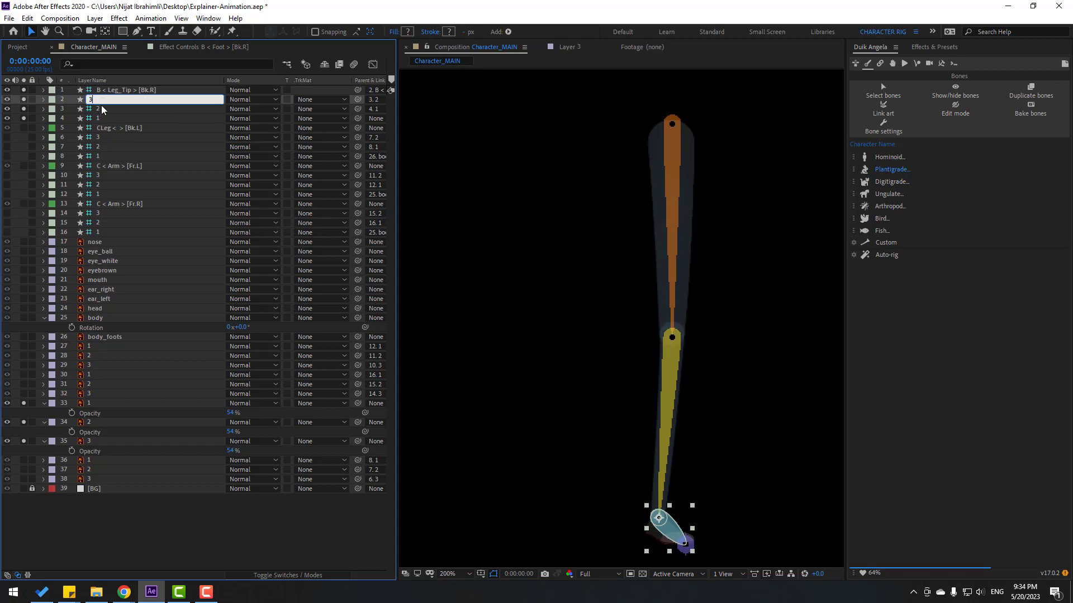
Delete the Bk.R Leg_Tip bone layer.
left_click(112, 90)
key("Delete")
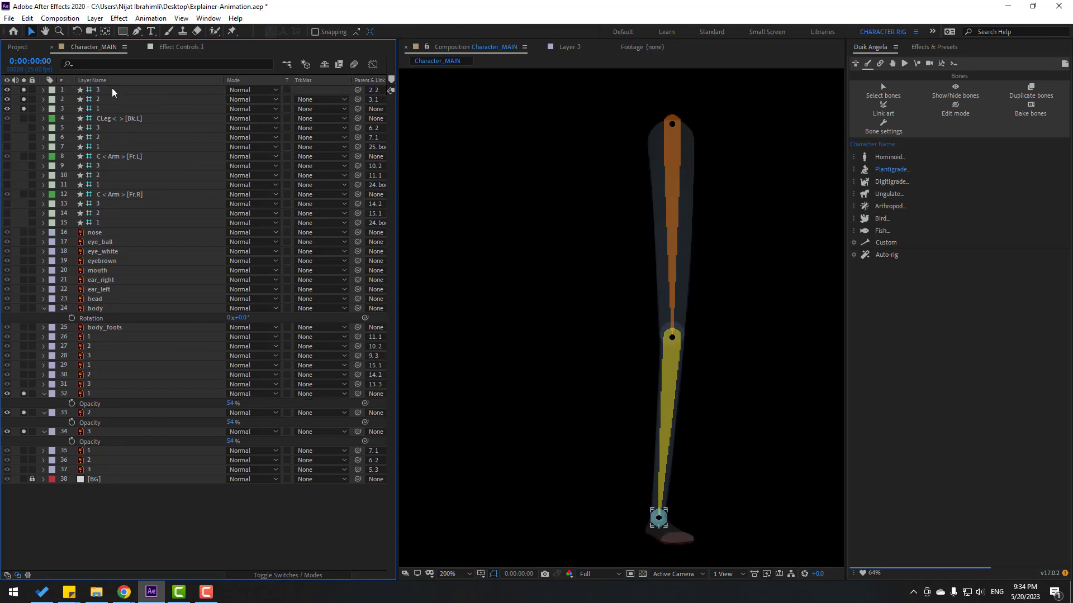
Parent the soloed leg artwork layers 1, 2 and 3 to the matching leg bones 1, 2 and 3.
left_click(128, 394)
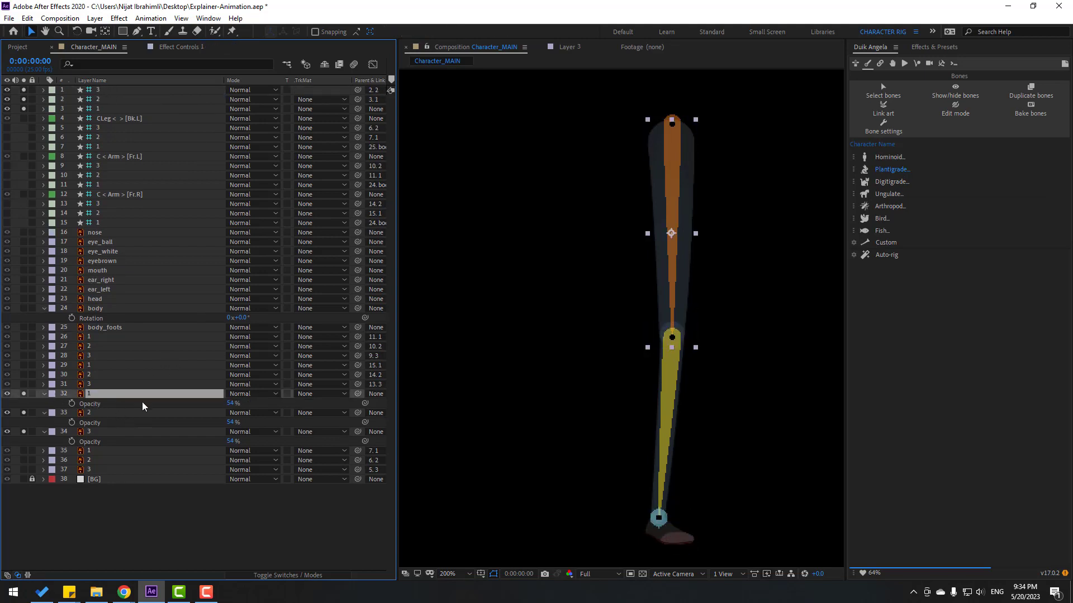
mouse_move(357, 394)
left_mouse_down()
mouse_move(220, 172)
mouse_move(90, 110)
left_mouse_up()
left_click(97, 414)
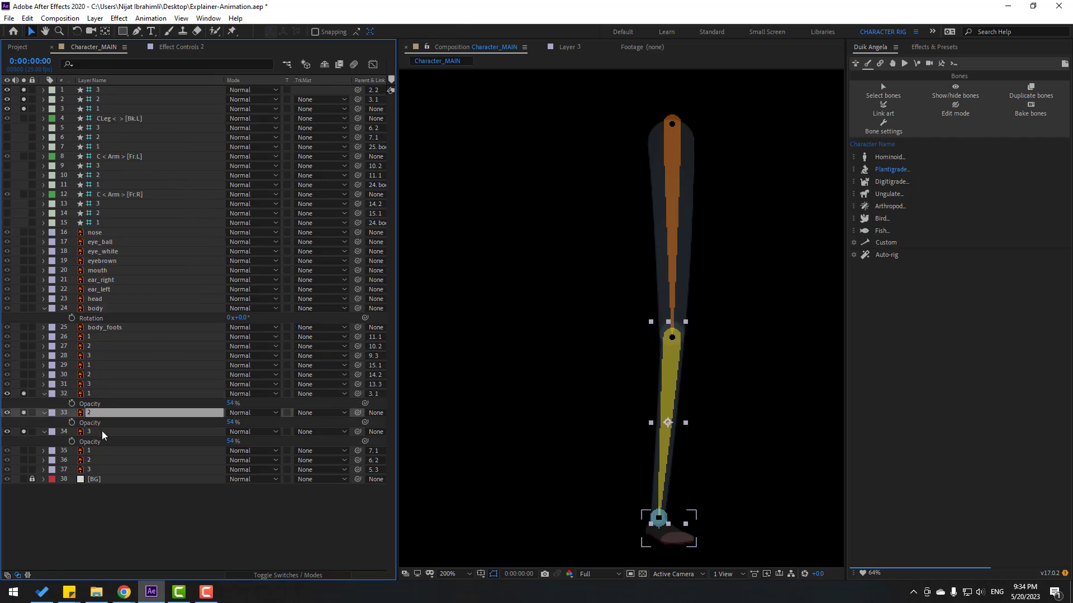
left_click_drag(357, 415, 95, 100)
left_click(94, 432)
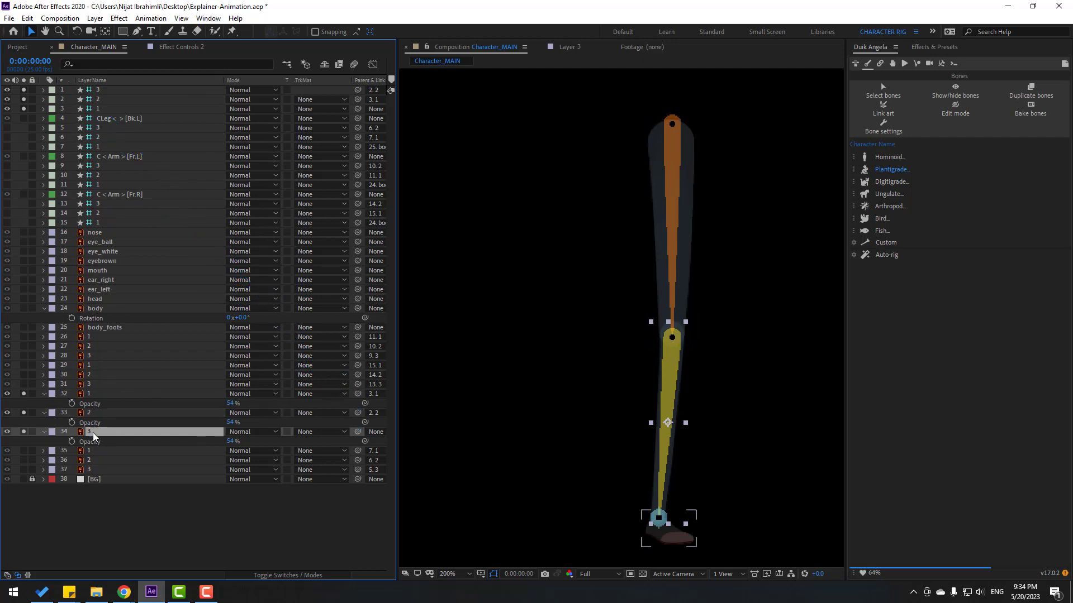
left_click_drag(357, 431, 98, 95)
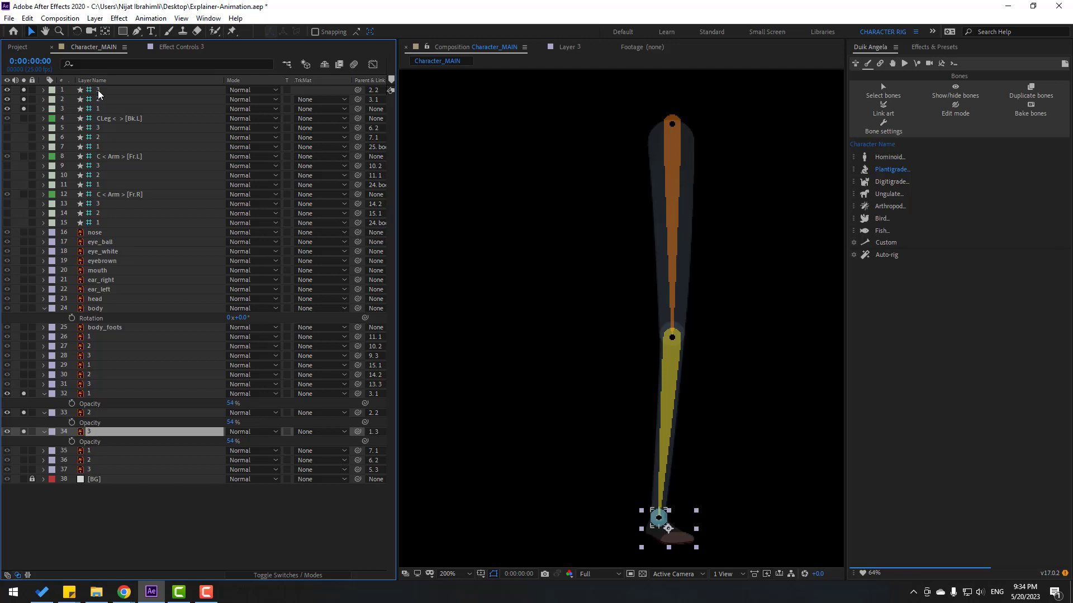
Set the opacity of the three soloed leg artwork layers to 100% and collapse their Opacity properties.
left_click(88, 394, "shift")
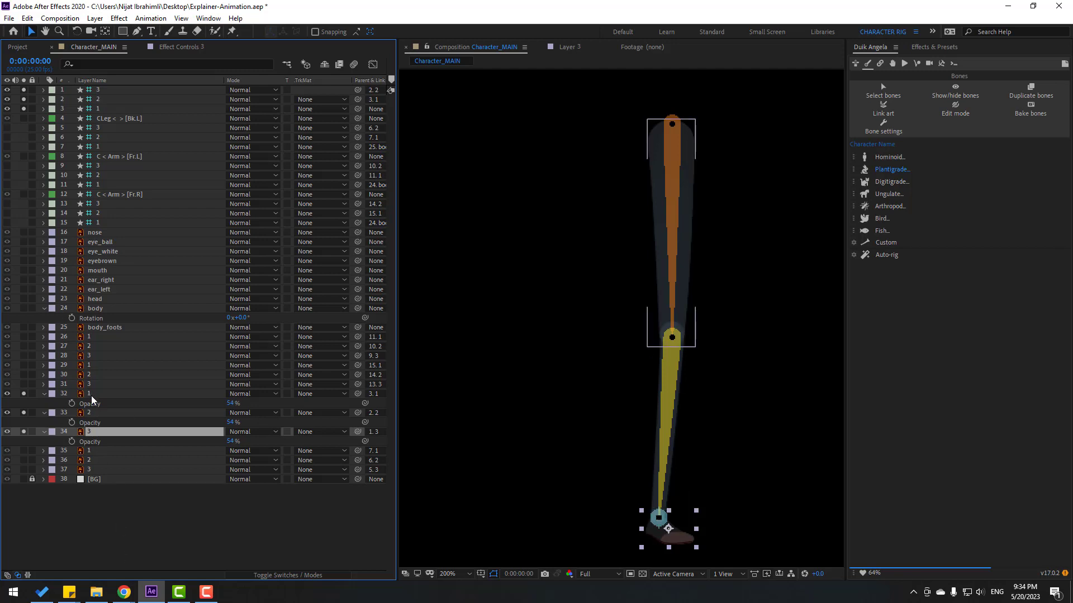
left_click_drag(231, 404, 269, 404)
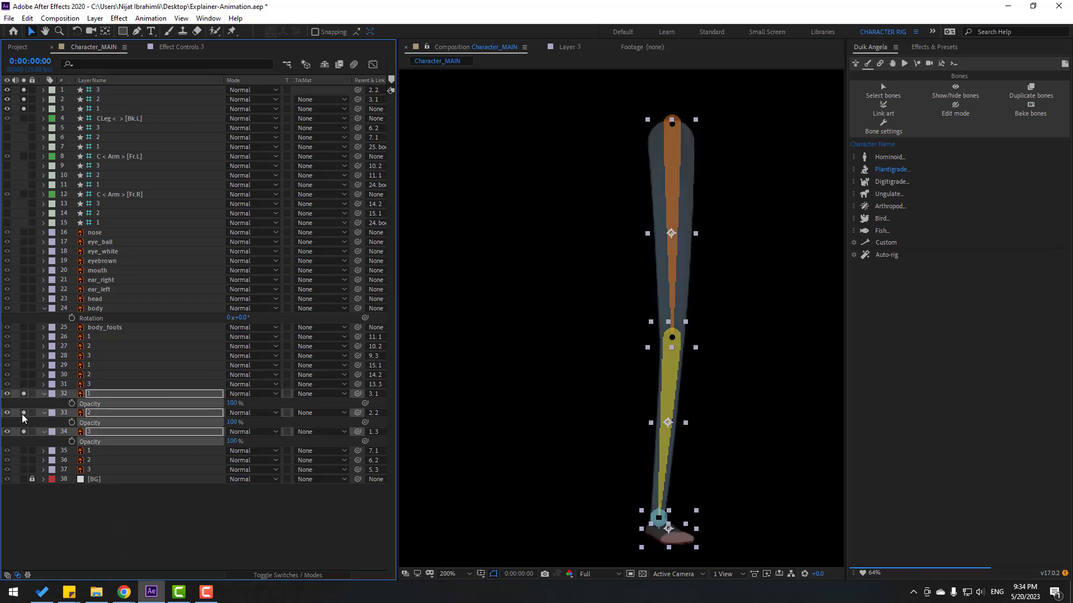
key("t")
left_click(75, 518)
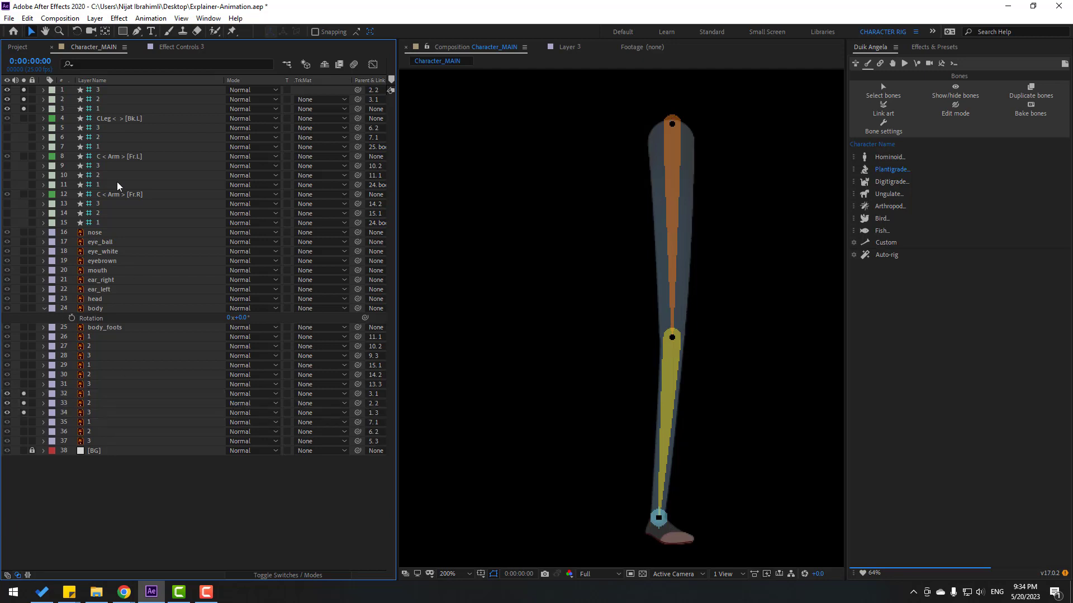
Auto-rig the soloed leg's bones 1, 2 and 3 with Duik to create its foot controller.
left_click(97, 109)
left_click(104, 100, "shift")
left_click(108, 91, "shift")
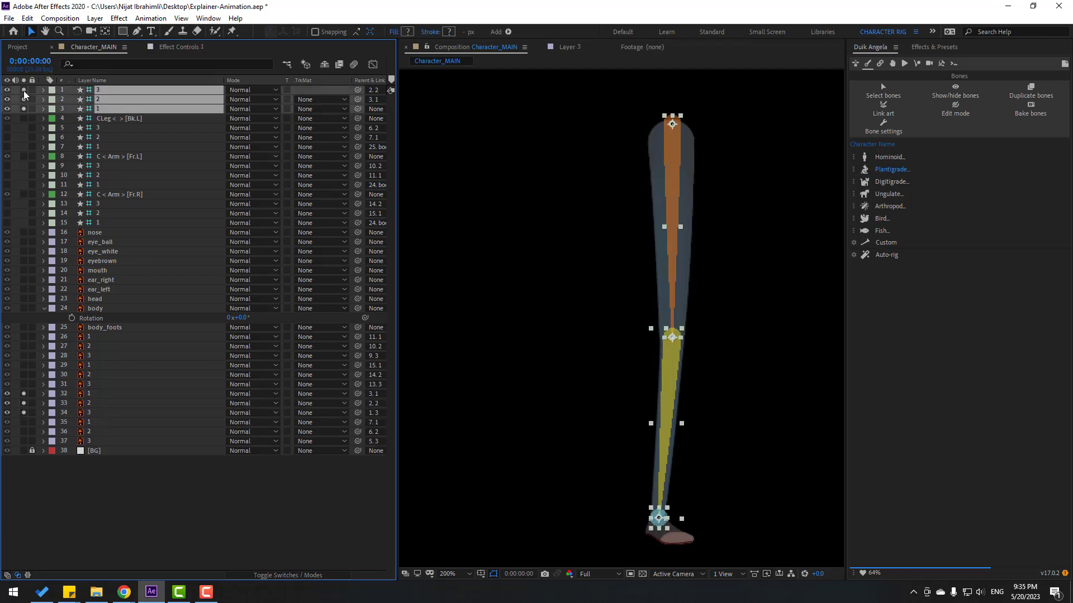
left_click(888, 256)
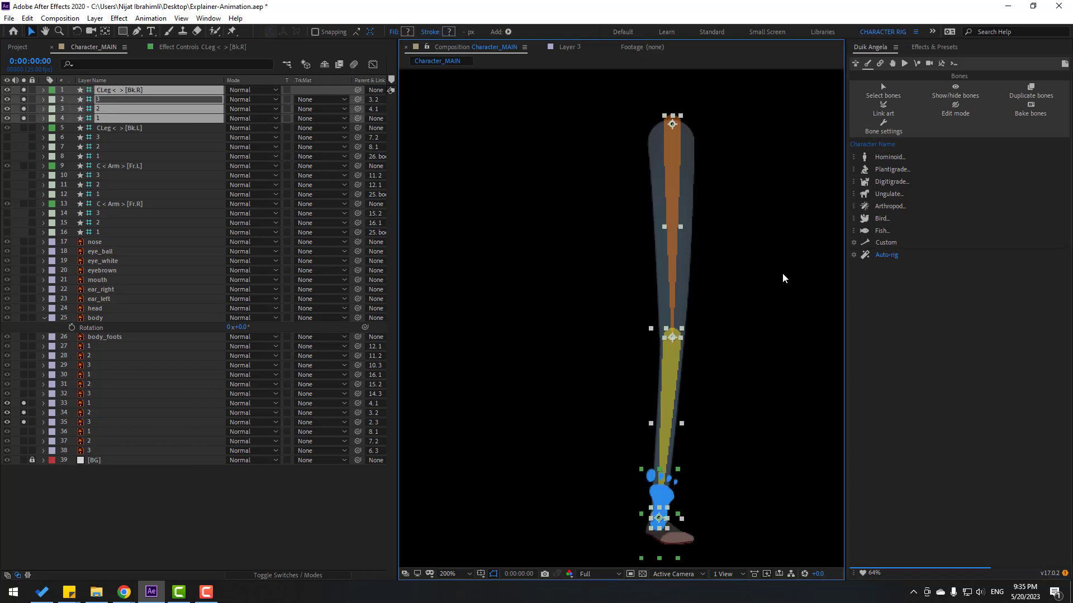
Test the Bk.R leg's bend by raising its foot controller, and undo the move.
left_click(734, 448)
left_click_drag(664, 489, 641, 427)
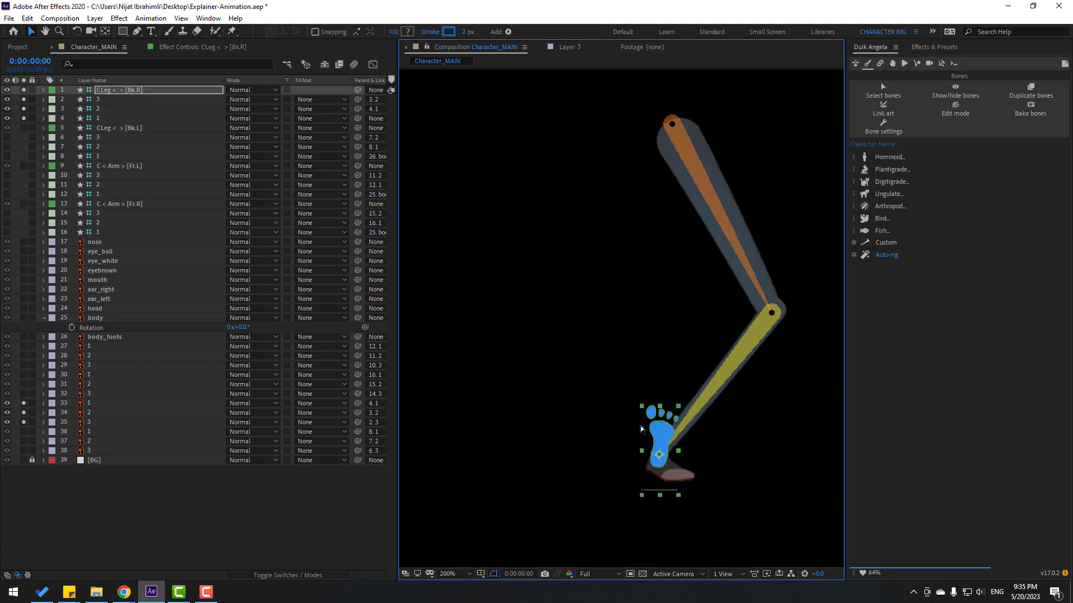
key("ctrl+z")
Turn off solo for the Bk.R leg's controller, three bone layers and three artwork layers.
left_click_drag(24, 119, 24, 90)
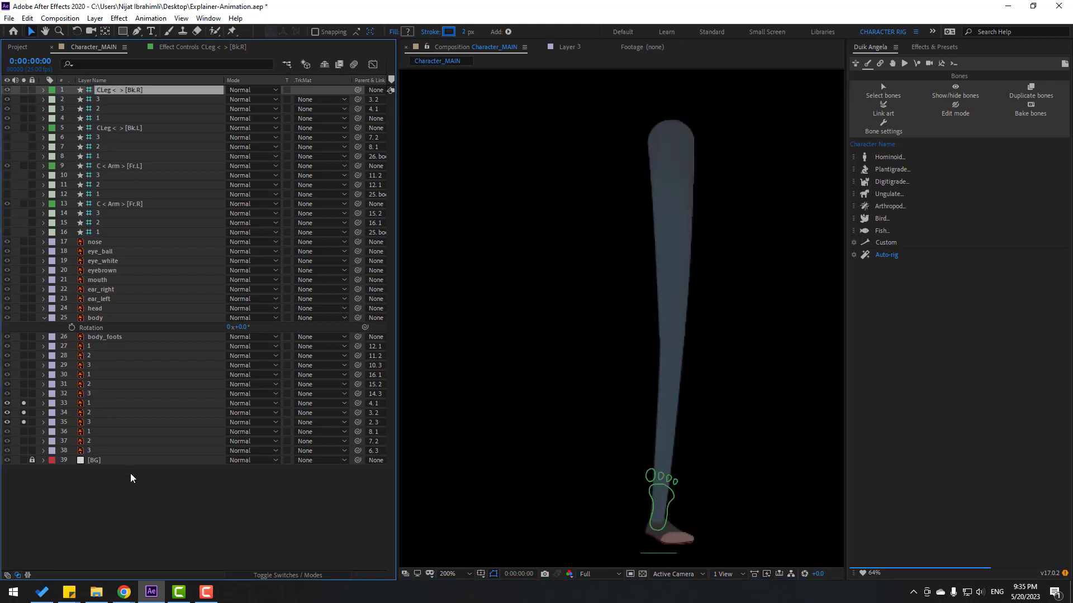
left_click(631, 350)
left_click_drag(24, 403, 24, 423)
Hide the Bk.R leg bone layers 1, 2 and 3.
left_click(95, 99)
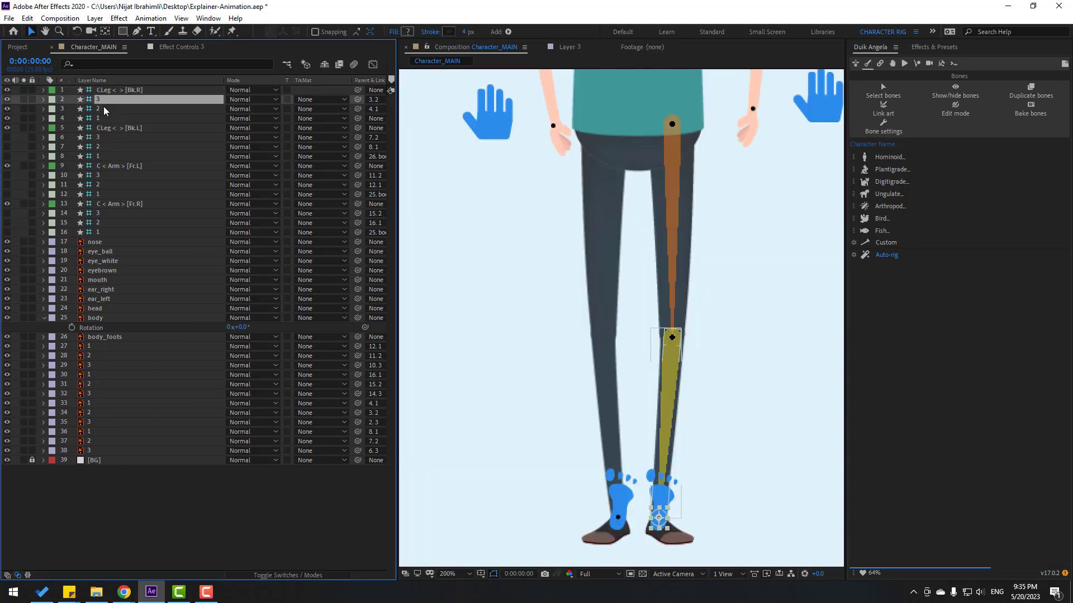
left_click(94, 118, "shift")
left_click_drag(8, 99, 8, 118)
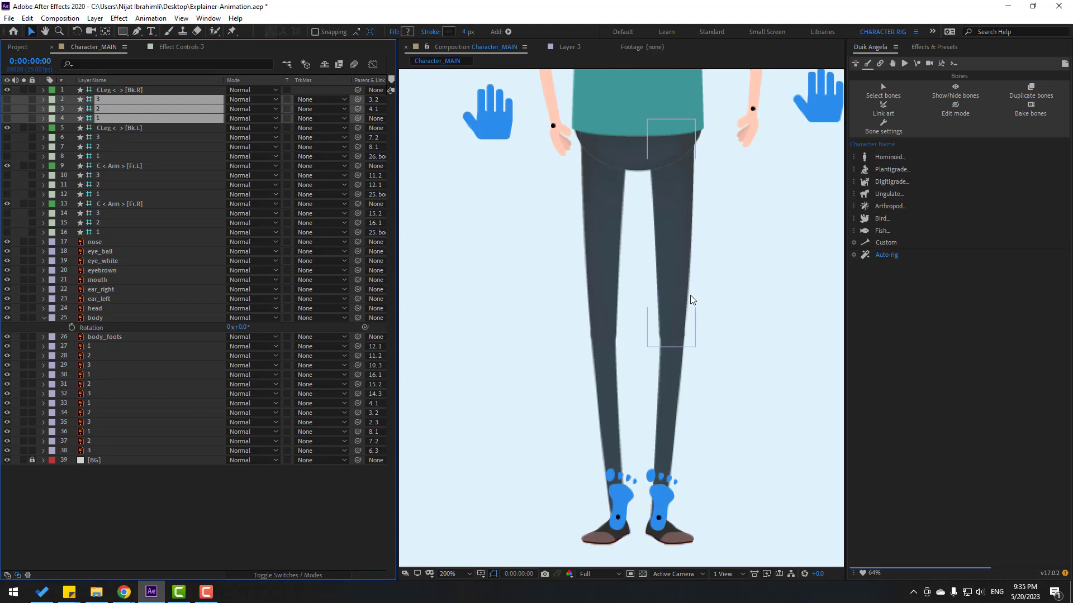
Test the Bk.R foot controller on the full character by shifting it slightly outward and up, and undo the move.
key("comma")
left_click(640, 413)
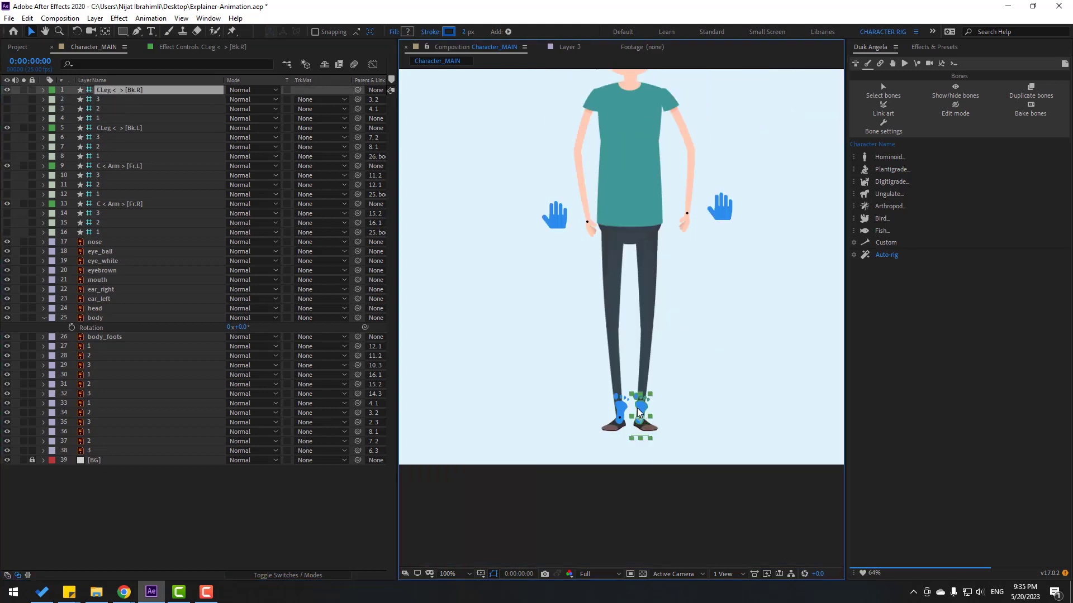
mouse_move(645, 410)
left_mouse_down()
mouse_move(670, 387)
mouse_move(655, 405)
left_mouse_up()
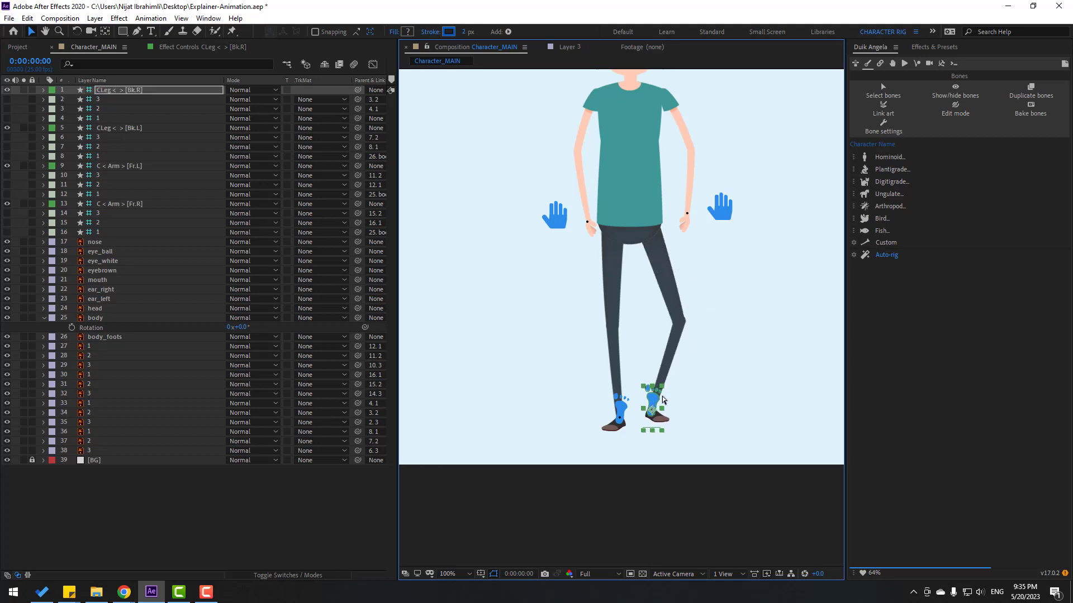
key("ctrl+z")
Offset the Bk.R foot controller's icon away from the foot by setting its Position to 54.0, 0.0.
left_click(117, 92)
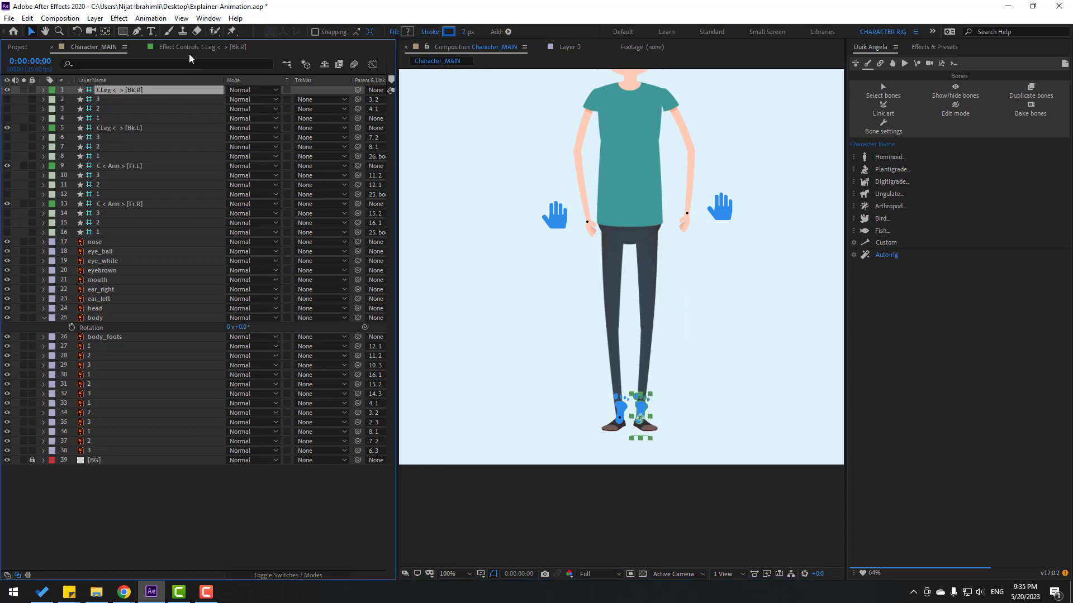
left_click(189, 48)
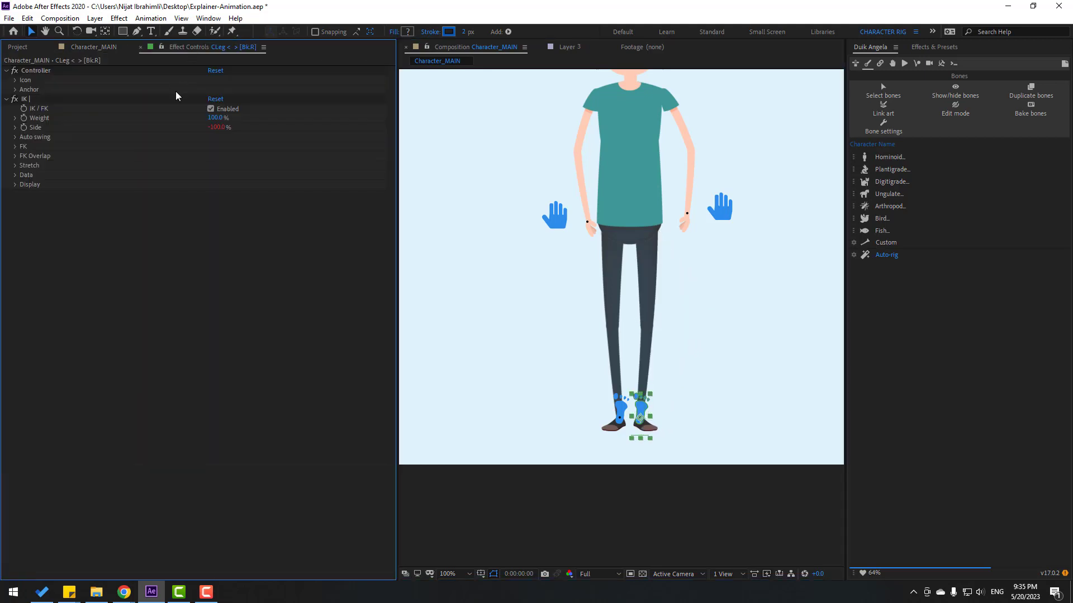
left_click(16, 81)
left_click_drag(224, 101, 253, 98)
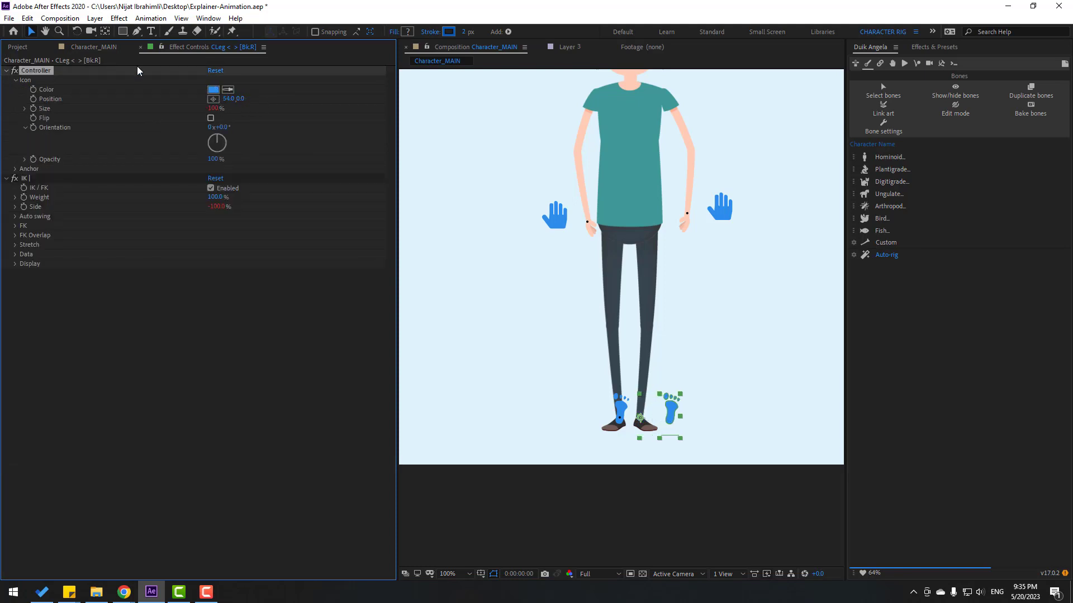
Offset the Bk.L foot controller's icon away from the foot by setting its Position to -51.0, 0.0.
left_click(621, 407)
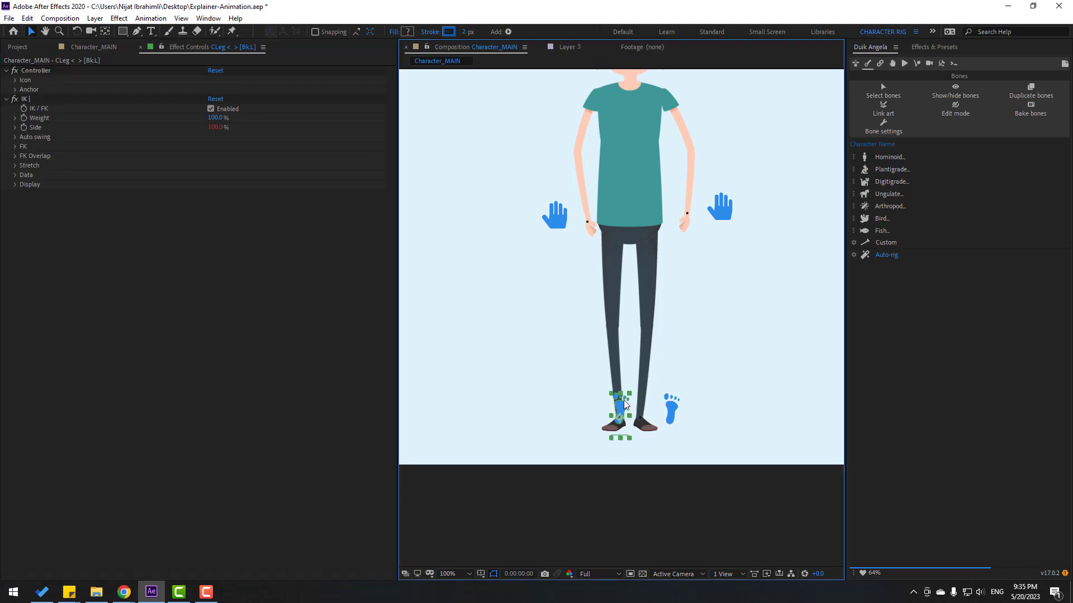
left_click(15, 80)
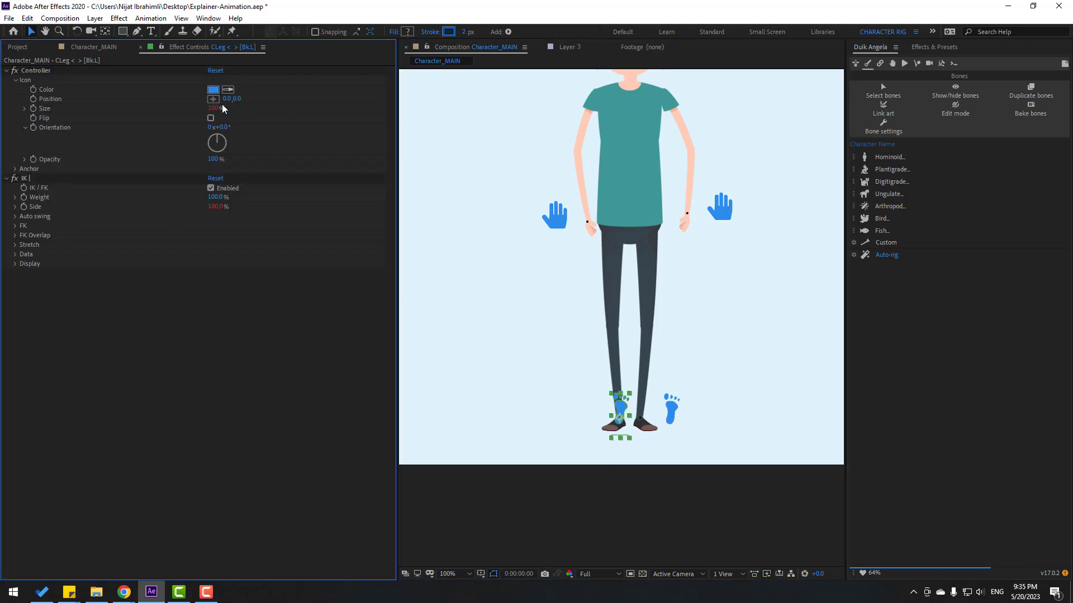
left_click_drag(226, 98, 199, 99)
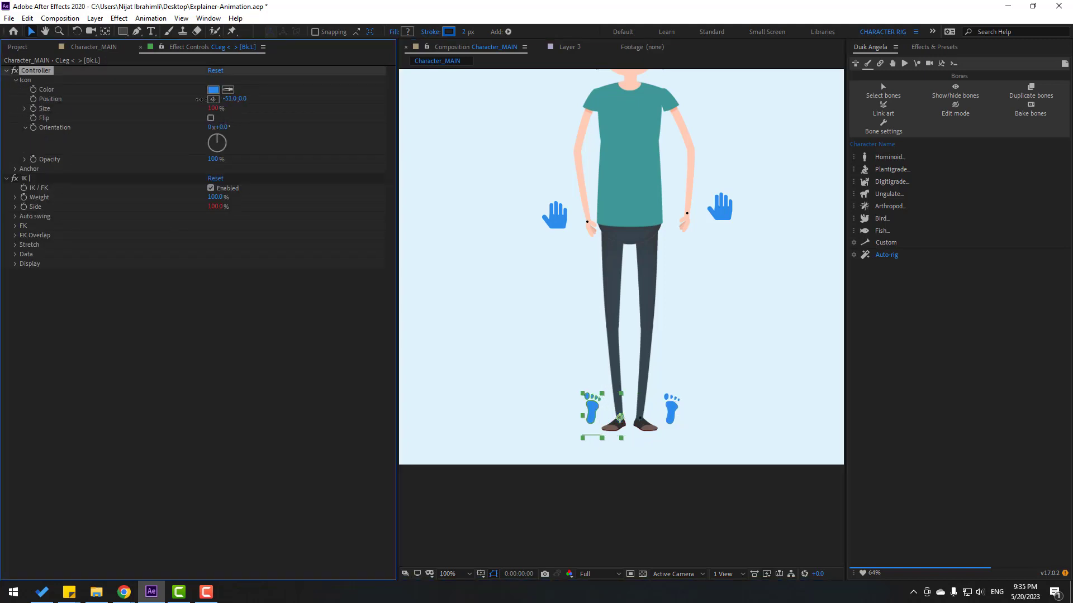
left_click(717, 336)
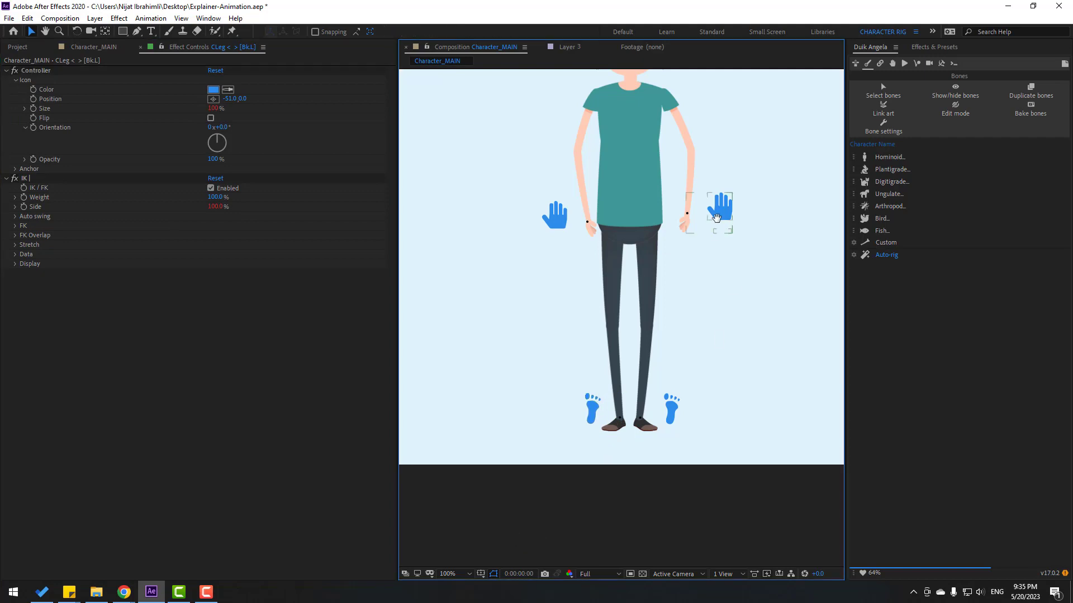
Test the leg parenting by moving the body_foots layer down, and undo the move.
left_click(621, 282)
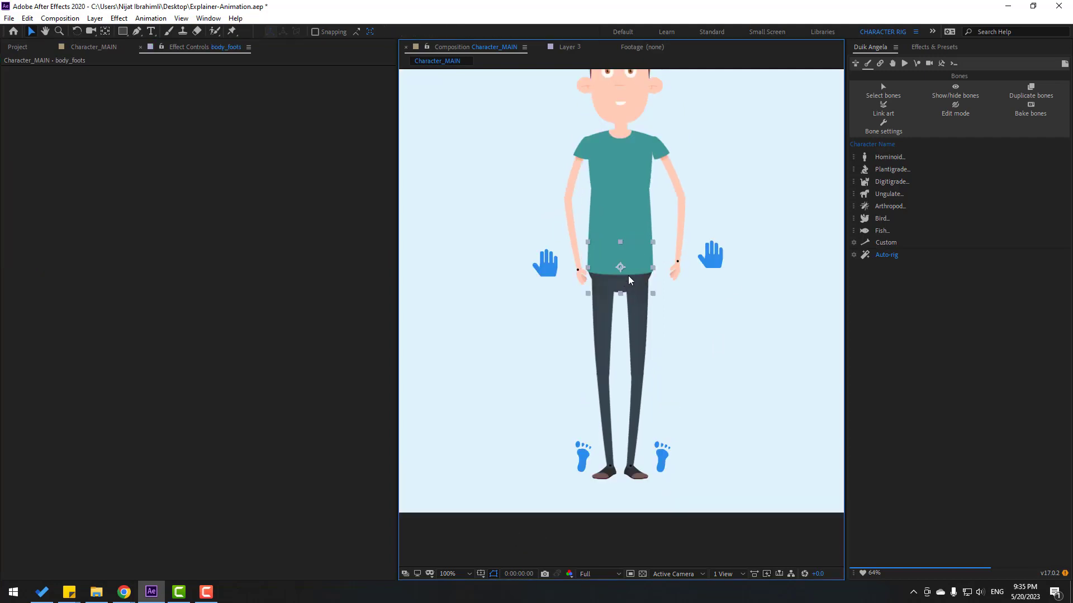
left_click_drag(628, 276, 624, 309)
key("ctrl+z")
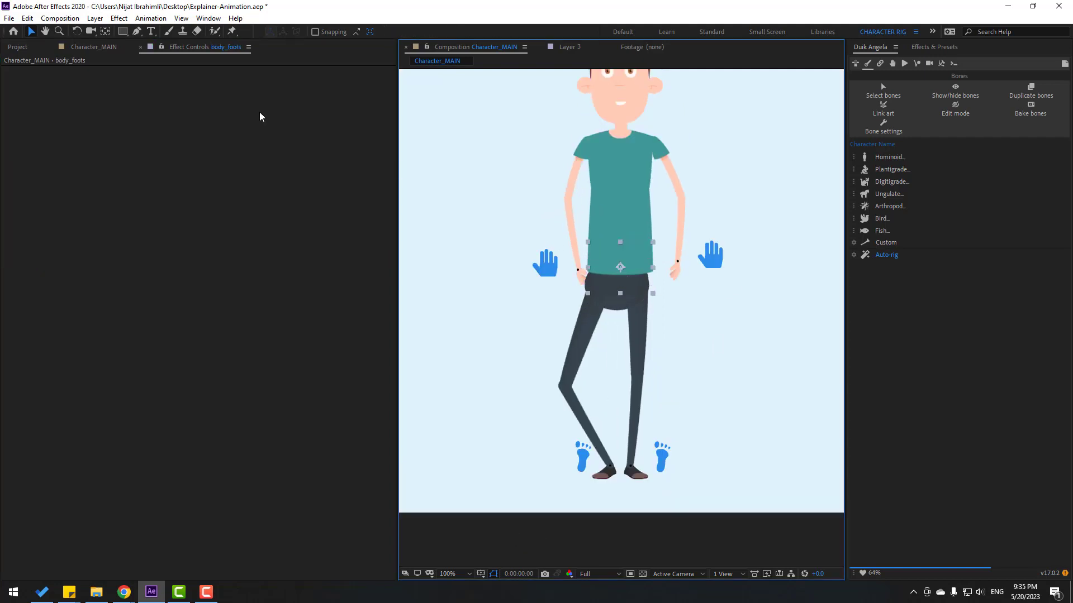
Parent the Bk.R leg's thigh bone 1 to the body_foots layer.
left_click(100, 46)
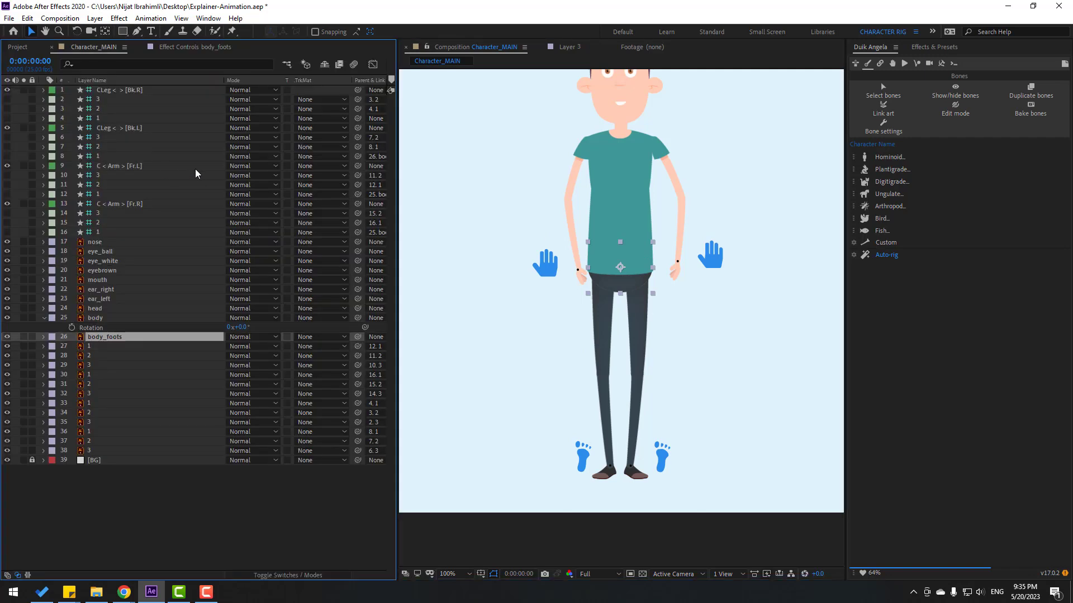
left_click(101, 103)
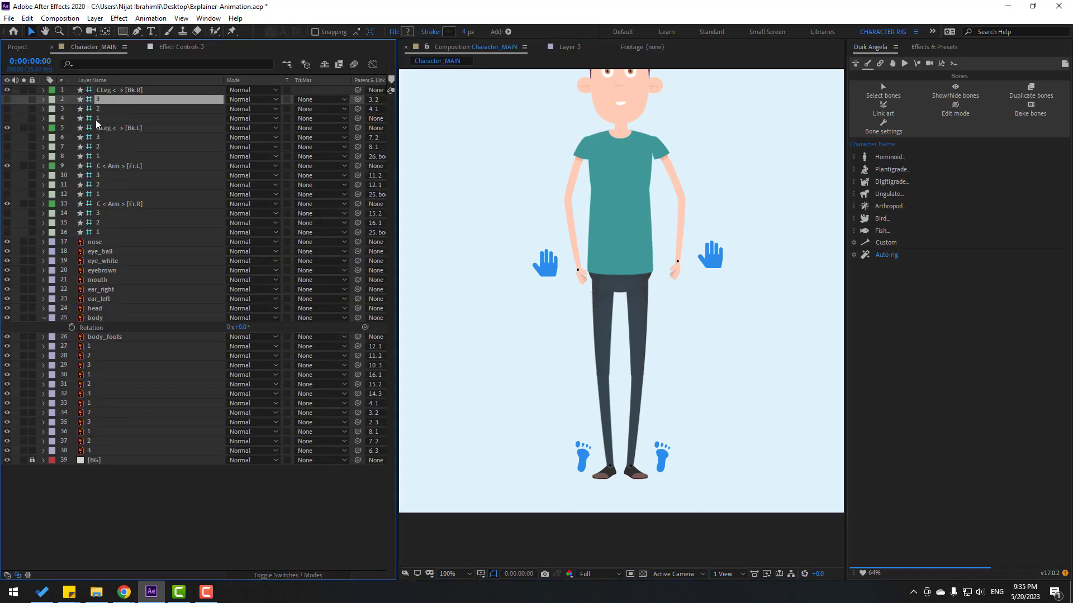
left_click(101, 120)
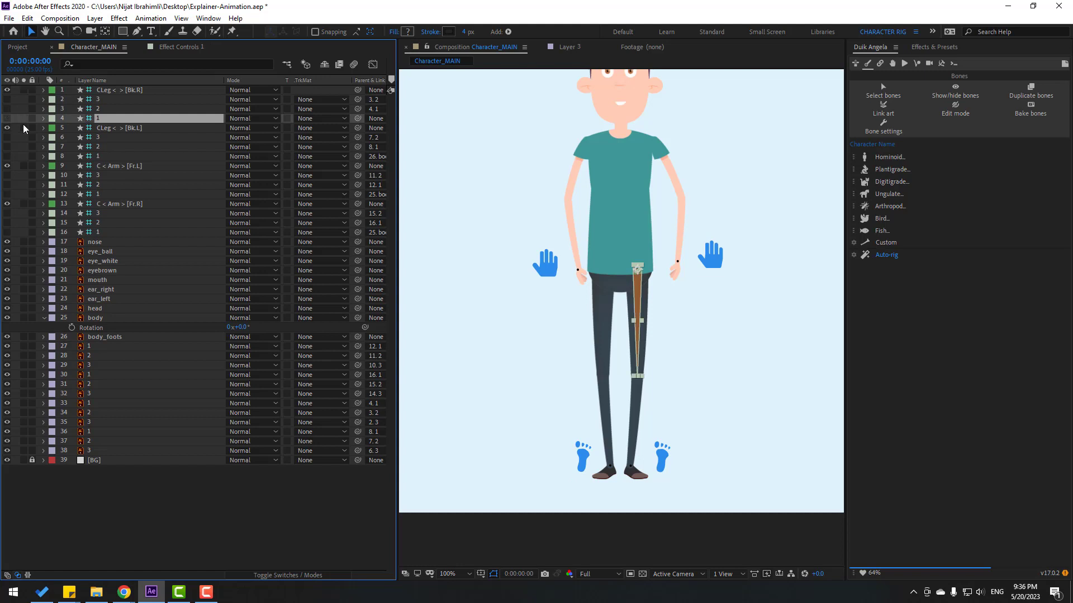
left_click_drag(357, 119, 110, 338)
Try to parent the body layer to body_foots, test by moving body_foots sideways, and undo the move.
left_click(151, 320)
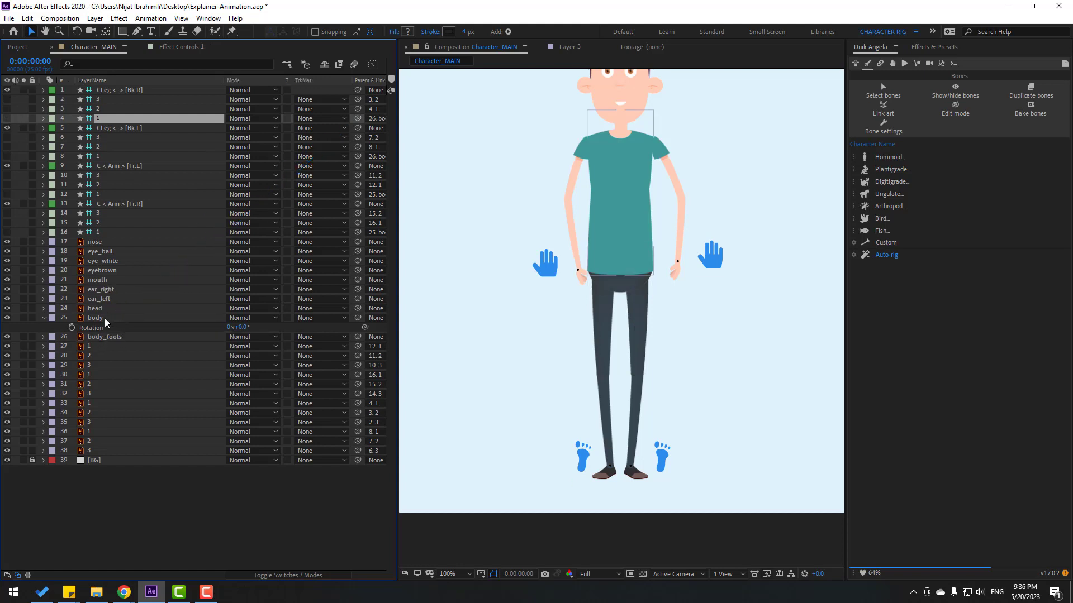
left_click_drag(358, 318, 112, 347)
left_click(112, 337)
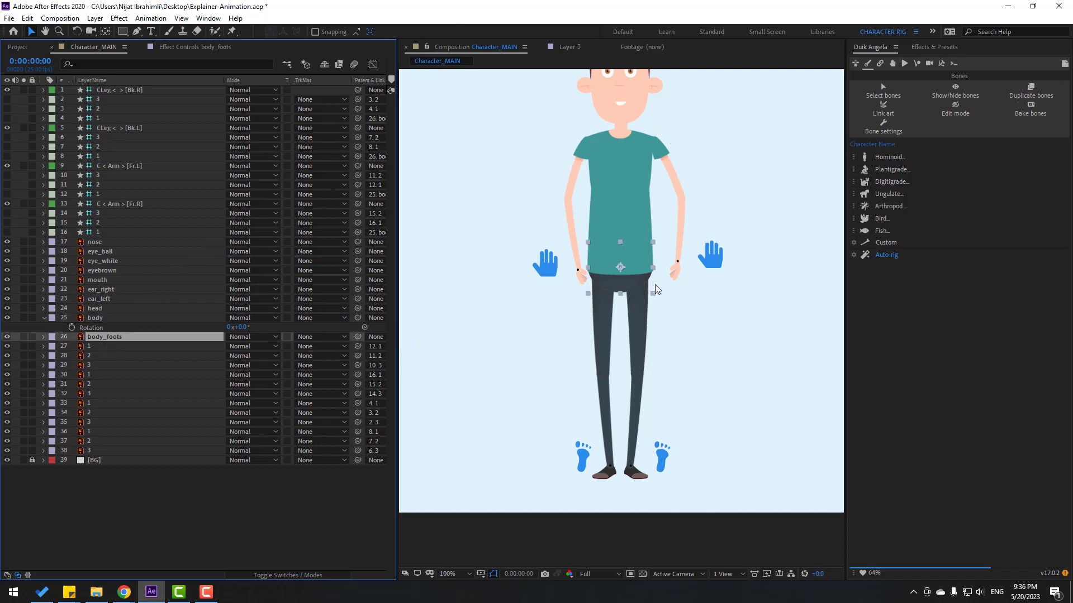
left_click_drag(621, 276, 563, 284)
key("ctrl+z")
Parent the body layer to body_foots, and check the link by moving body_foots and undoing the move.
left_click(98, 319)
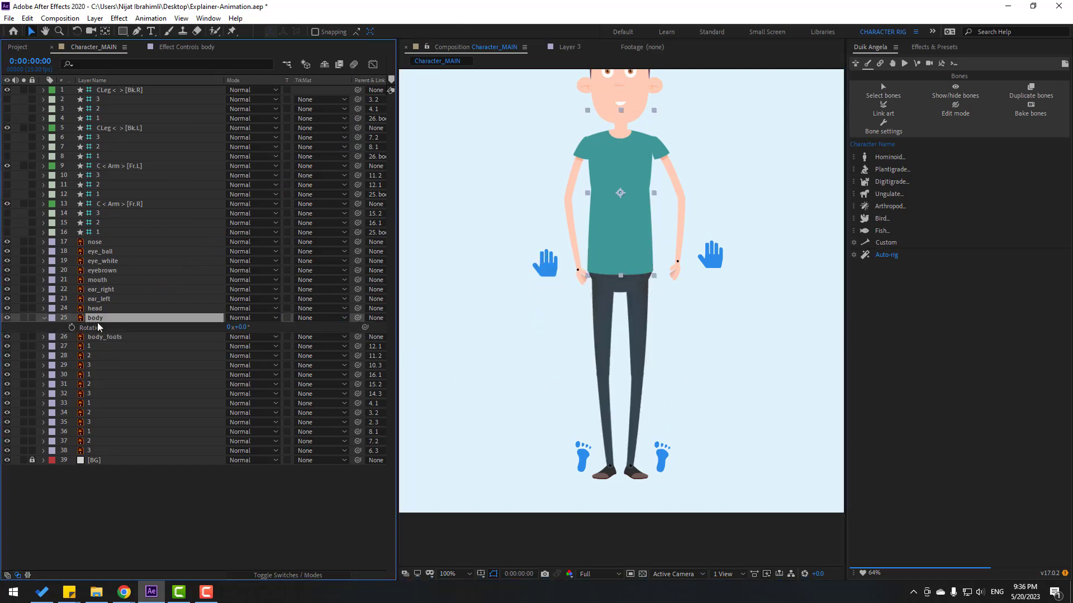
left_click_drag(357, 318, 100, 342)
left_click(100, 338)
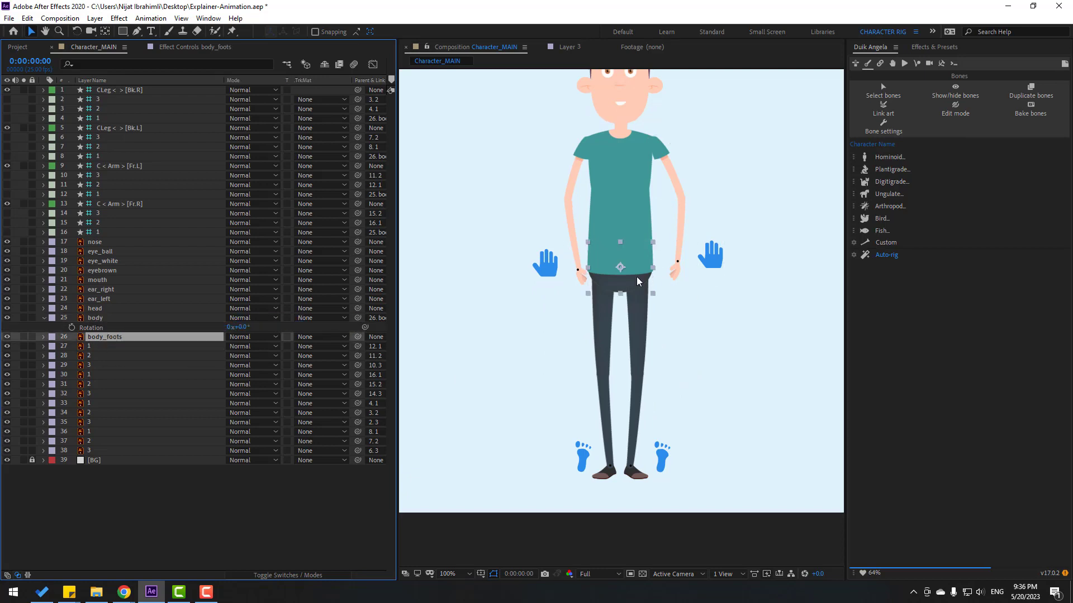
mouse_move(640, 281)
left_mouse_down()
mouse_move(623, 293)
mouse_move(623, 279)
mouse_move(617, 304)
mouse_move(632, 271)
left_mouse_up()
key("ctrl+z")
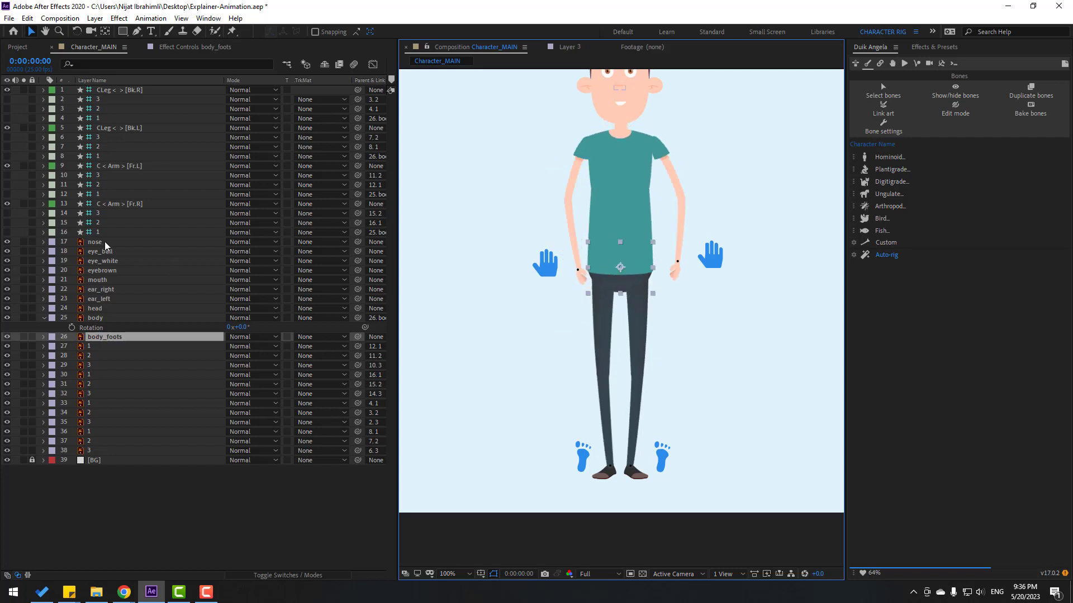
Pre-compose the nose, eye_ball, eye_white, eyebrown, mouth, ear_right, ear_left and head layers into a new composition named Head.
left_click(105, 242)
left_click(111, 253, "shift")
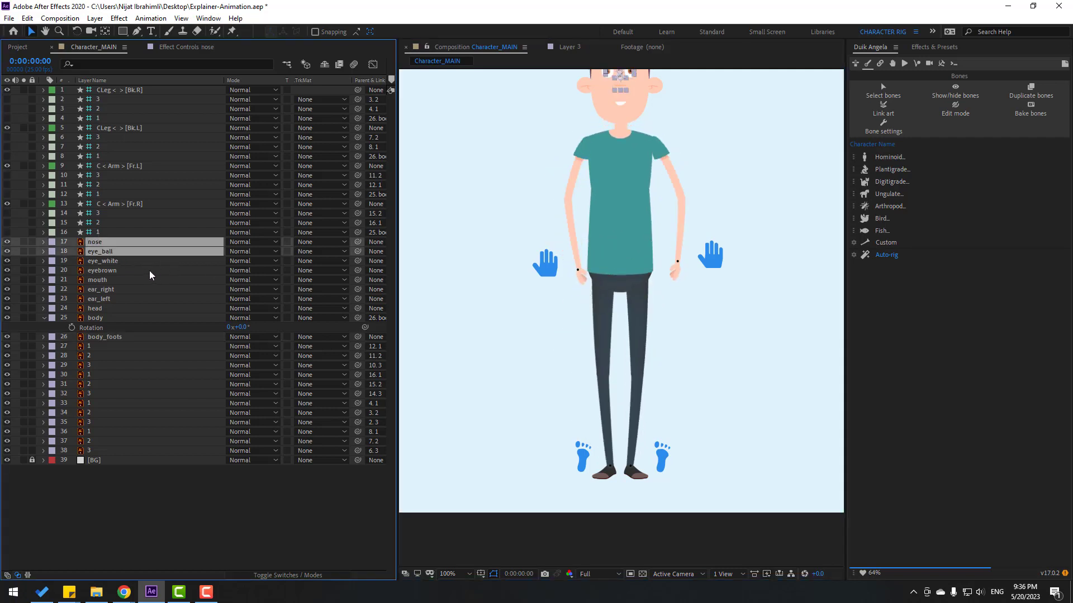
left_click(120, 262, "shift")
left_click(114, 272, "shift")
left_click(114, 281, "shift")
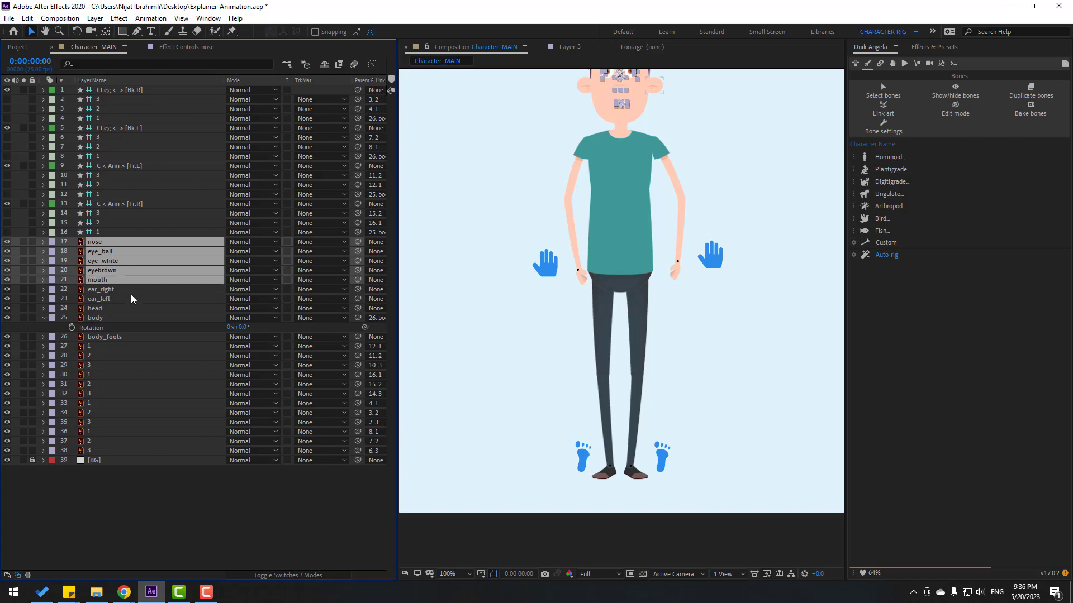
left_click(125, 291, "shift")
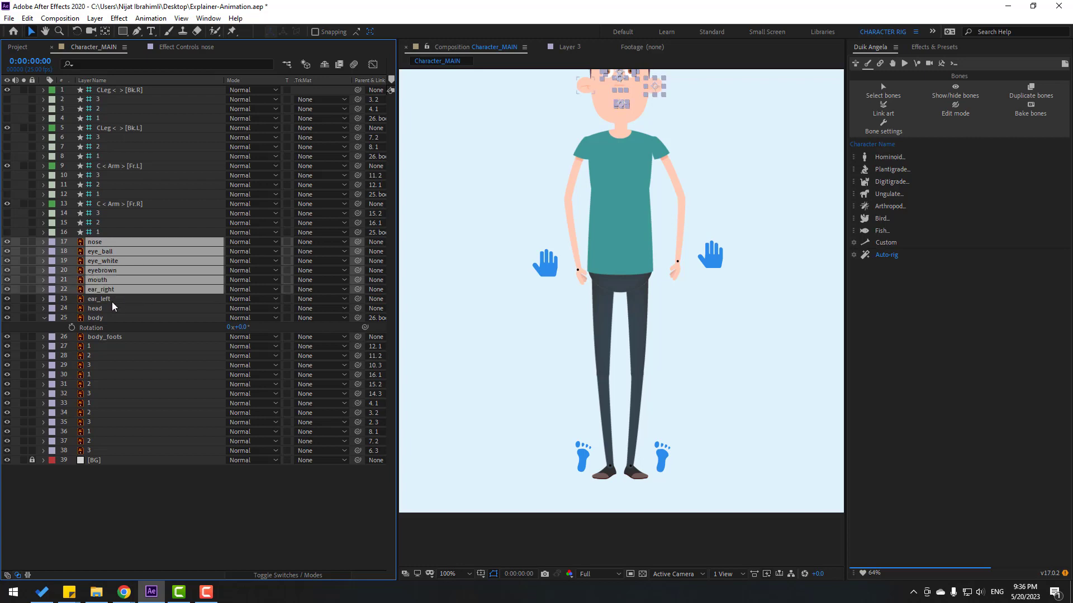
left_click(115, 301, "shift")
left_click(112, 310, "shift")
right_click(93, 270)
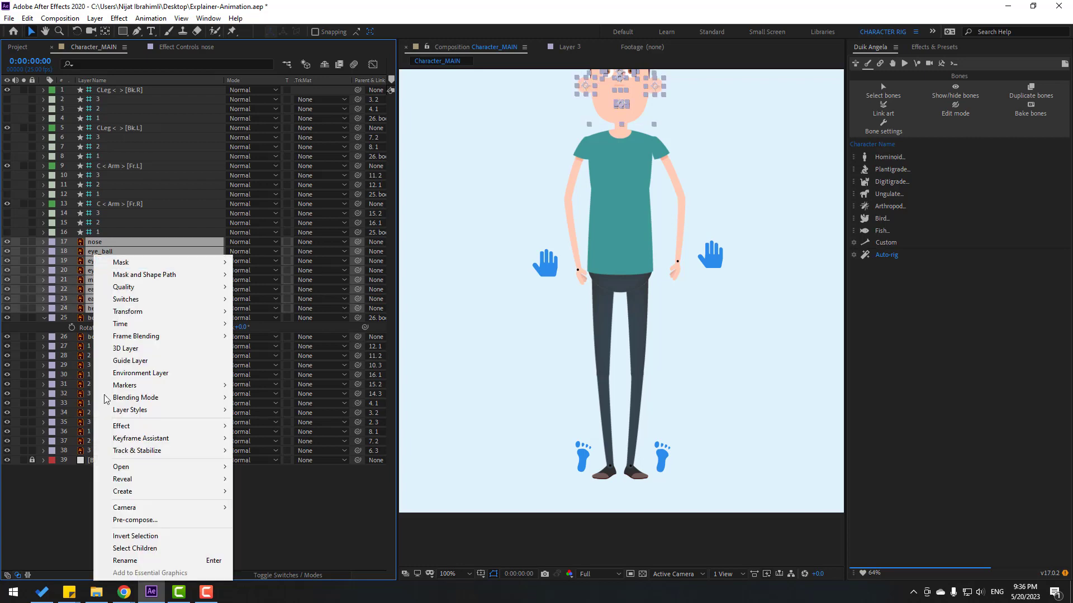
left_click(157, 521)
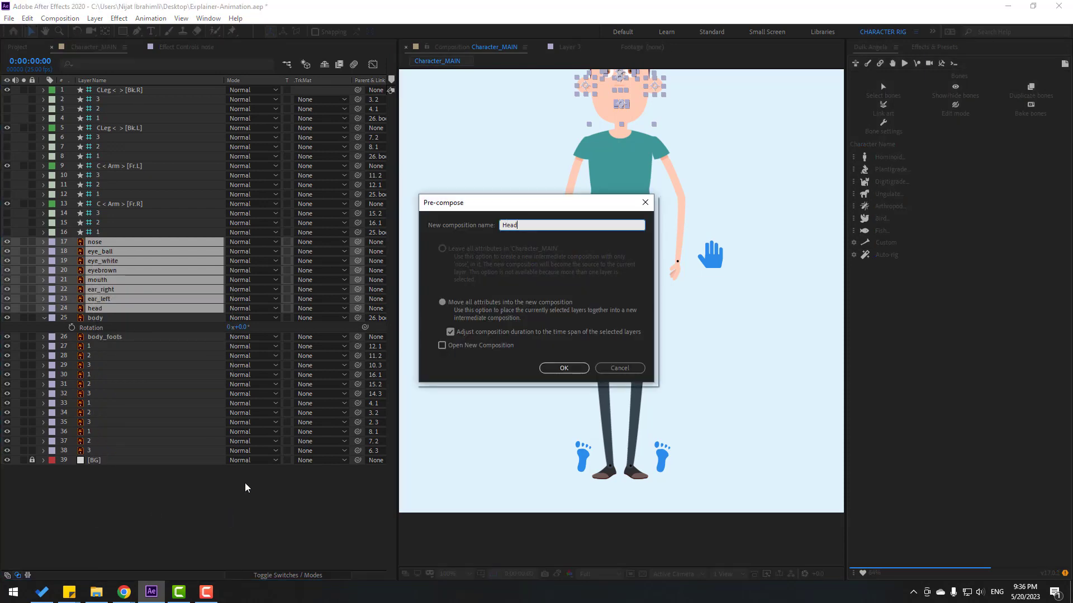
left_click(564, 368)
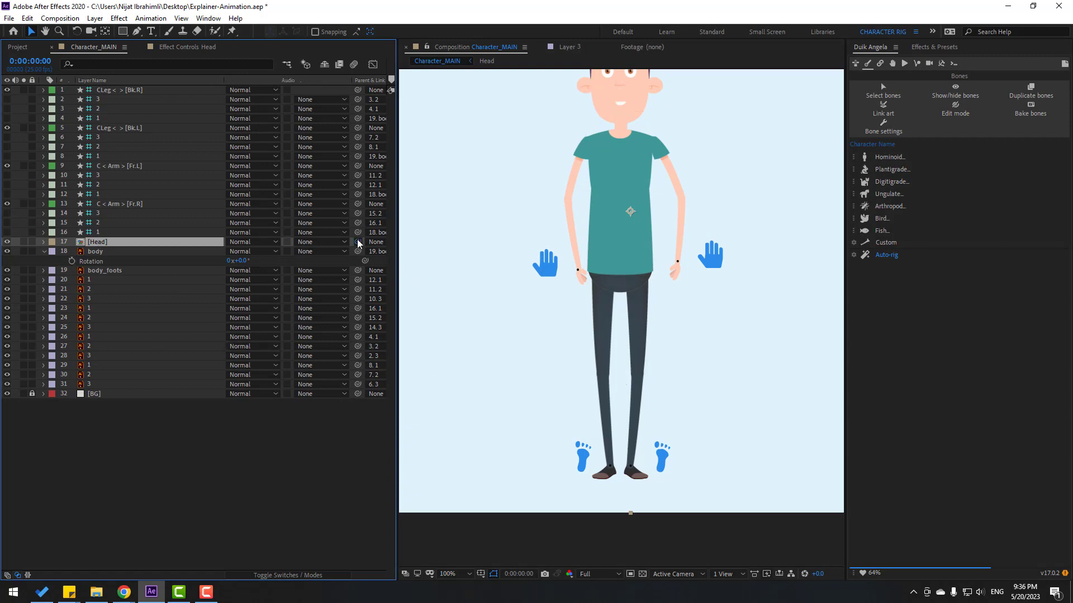
Parent the Head precomp to the body layer, and check the link by moving body_foots and undoing the move.
left_click_drag(358, 243, 106, 253)
key("space")
left_click_drag(575, 186, 567, 237)
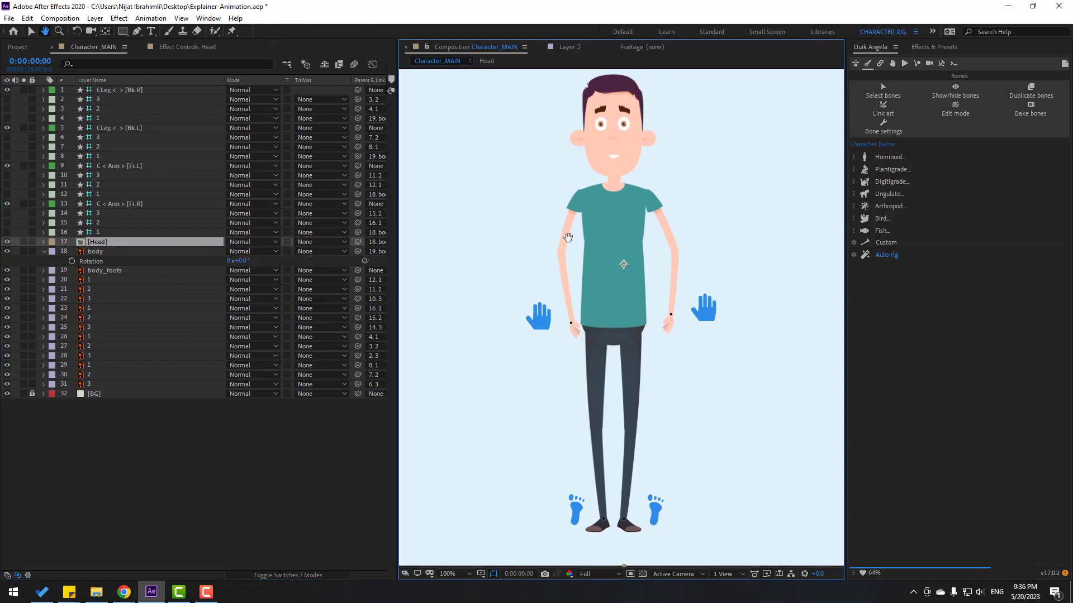
left_click(106, 270)
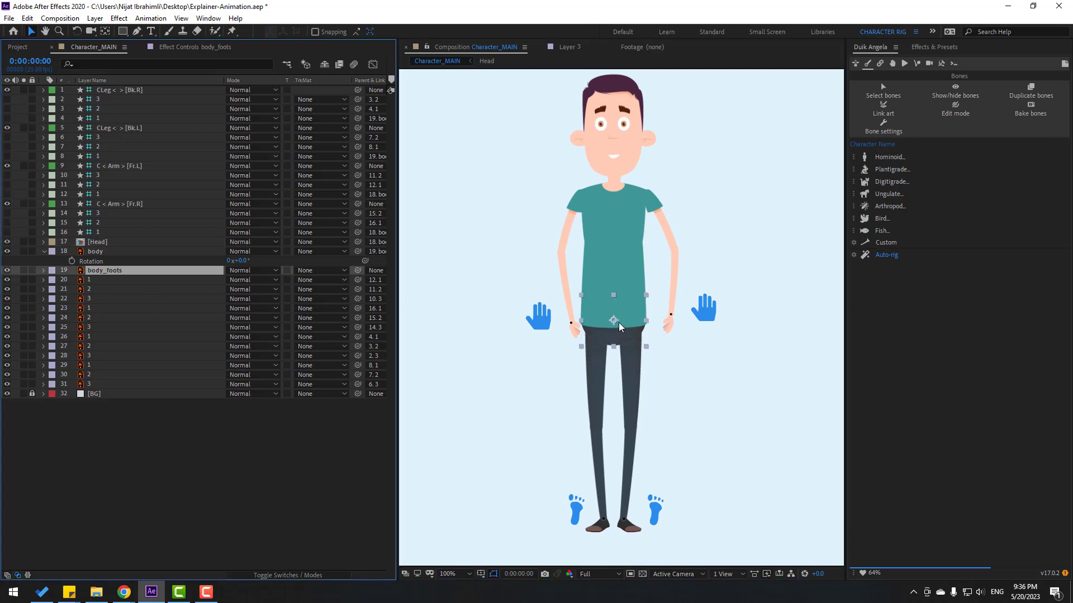
mouse_move(619, 327)
left_mouse_down()
mouse_move(592, 342)
mouse_move(626, 319)
mouse_move(628, 340)
mouse_move(609, 313)
mouse_move(625, 335)
mouse_move(606, 325)
left_mouse_up()
key("ctrl+z")
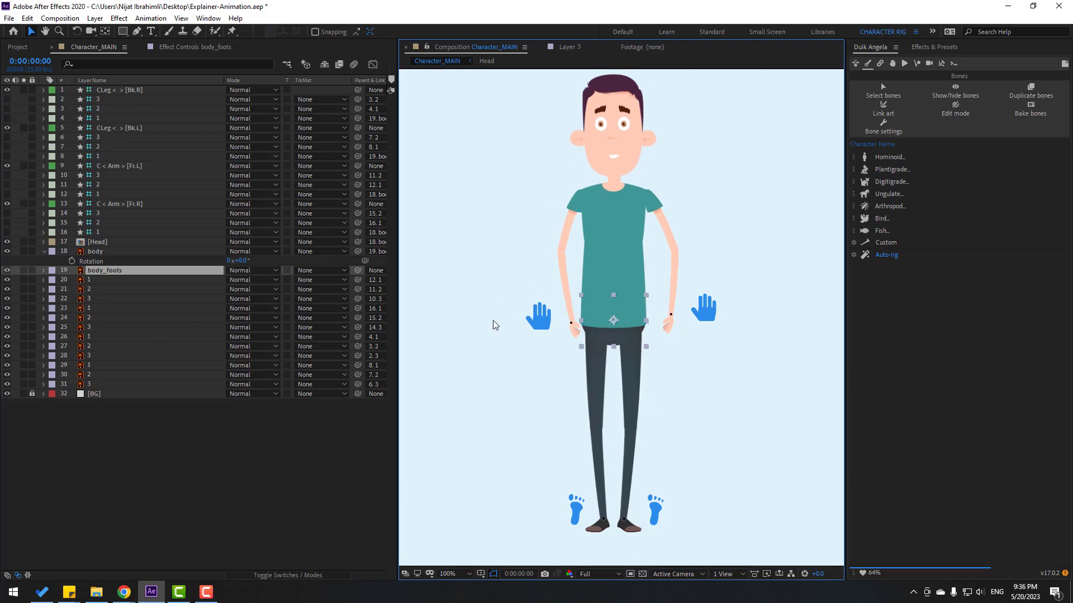
Switch the workspace to Default.
left_click(216, 21)
mouse_move(256, 26)
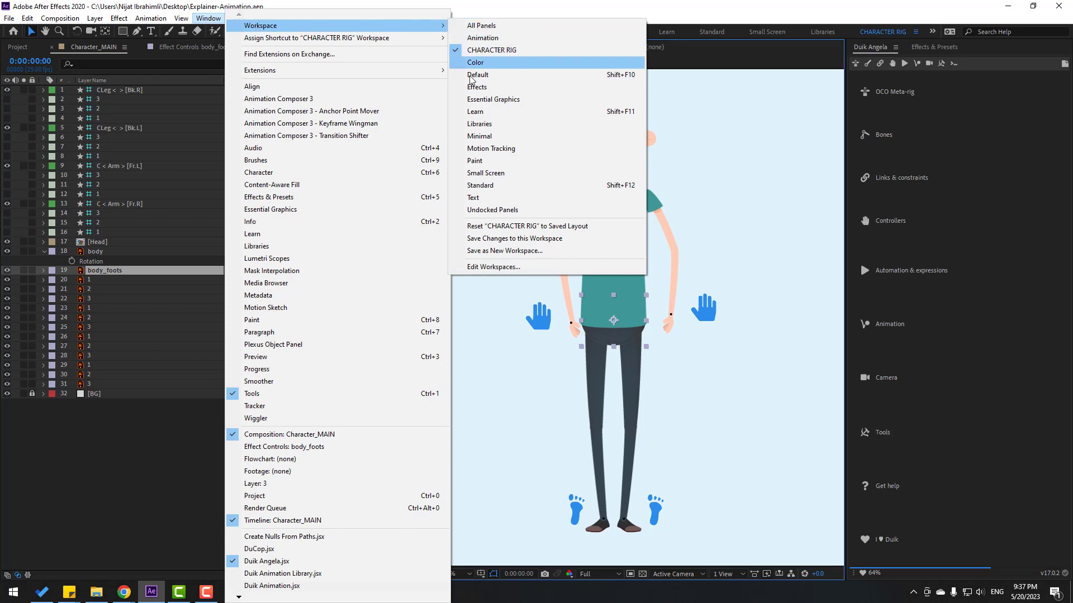
left_click(488, 74)
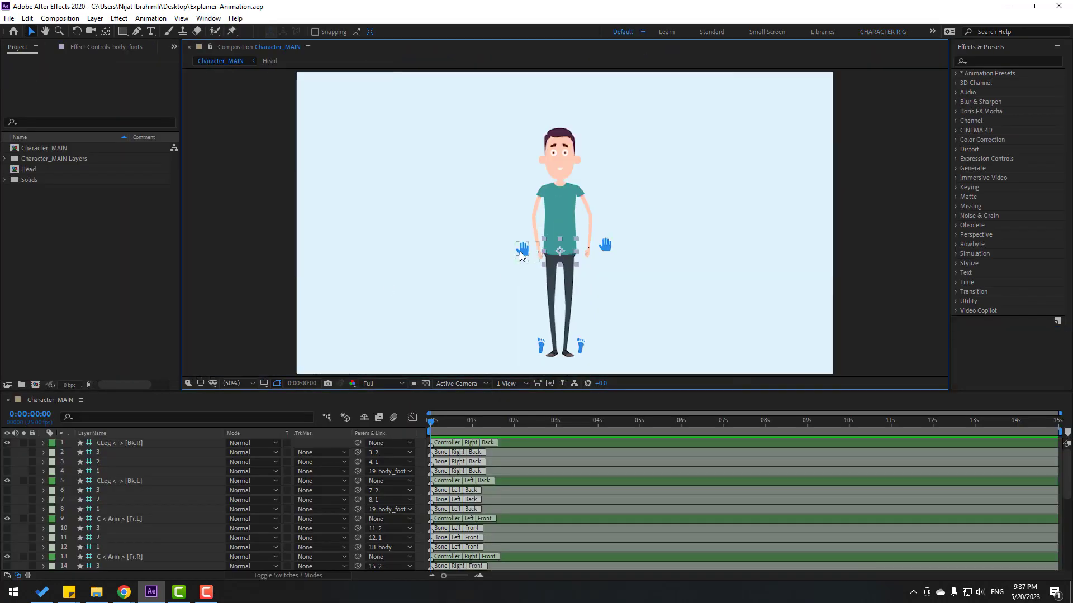
Add Position keyframes at 0:00:02:02 to both arm controllers, both leg controllers and the body_foots layer.
left_click(600, 250)
left_click(605, 247, "shift")
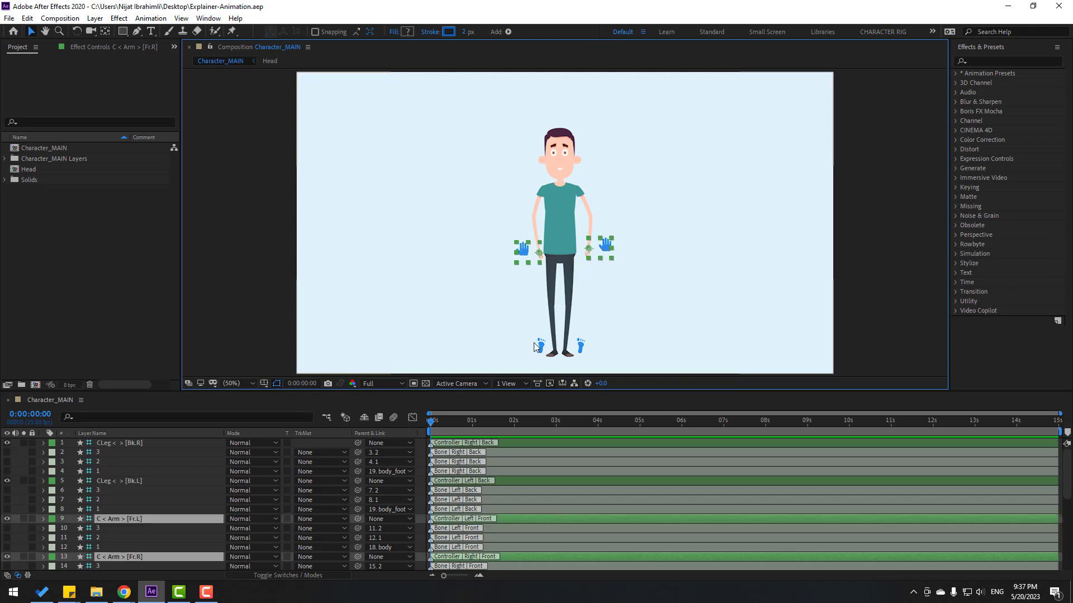
left_click(541, 346, "shift")
left_click(581, 347, "shift")
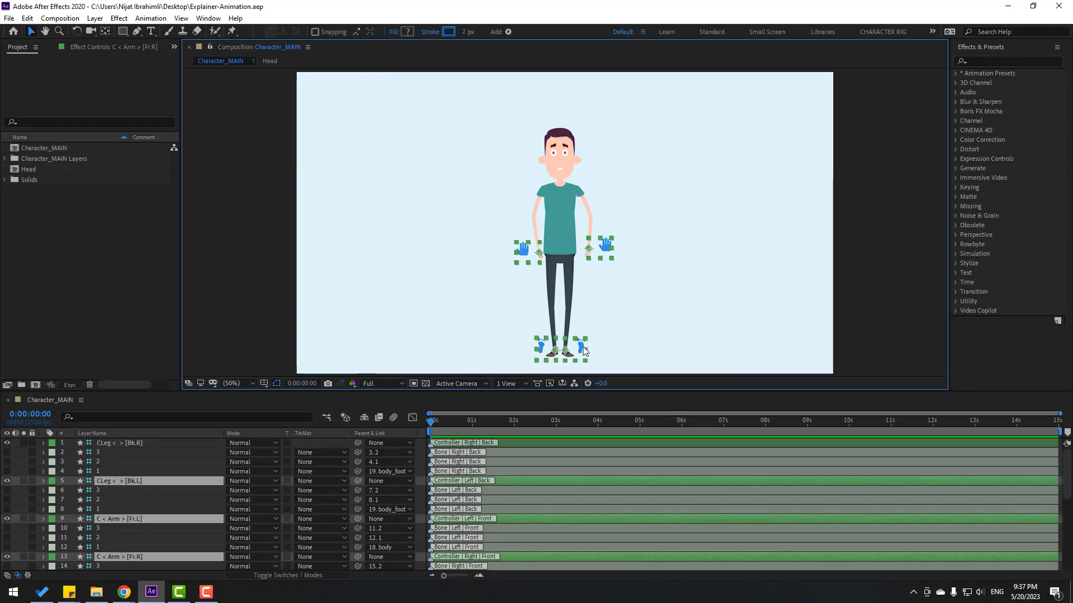
scroll(120, 508, "down", 3)
scroll(120, 510, "down", 1)
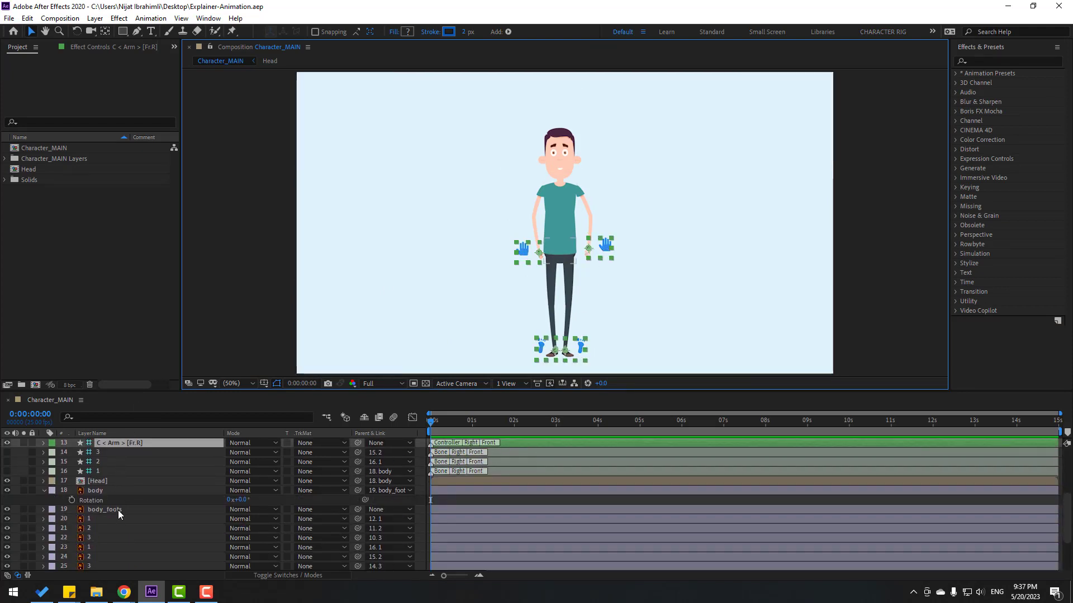
left_click(119, 510, "shift")
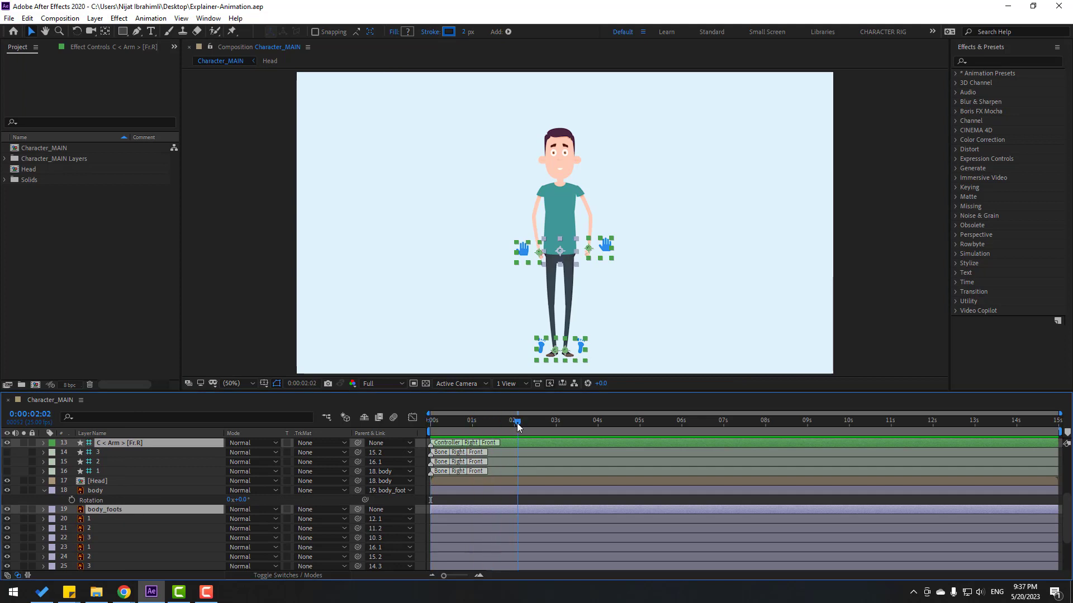
key("p")
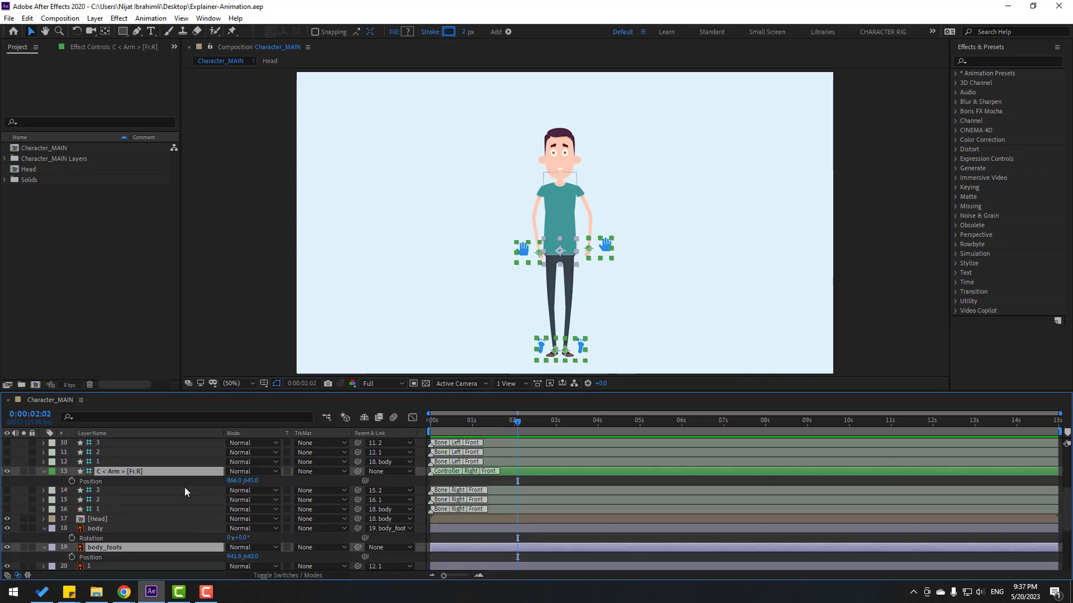
left_click(72, 481)
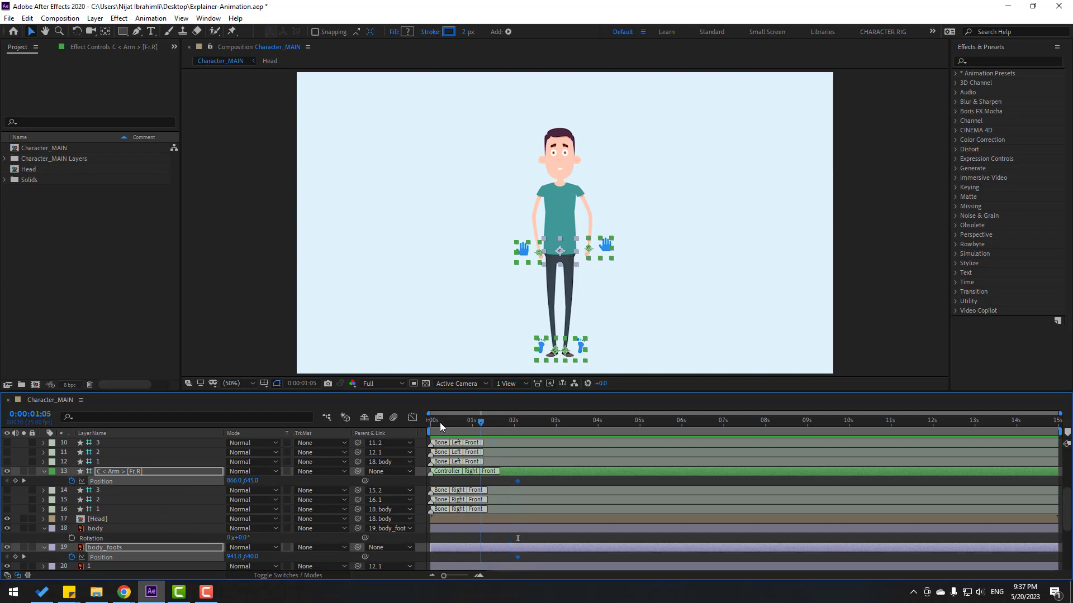
At 0:00:00:00, raise the selected controllers and body_foots above the frame, with body_foots at Y position -404.
left_click_drag(251, 481, 0, 481)
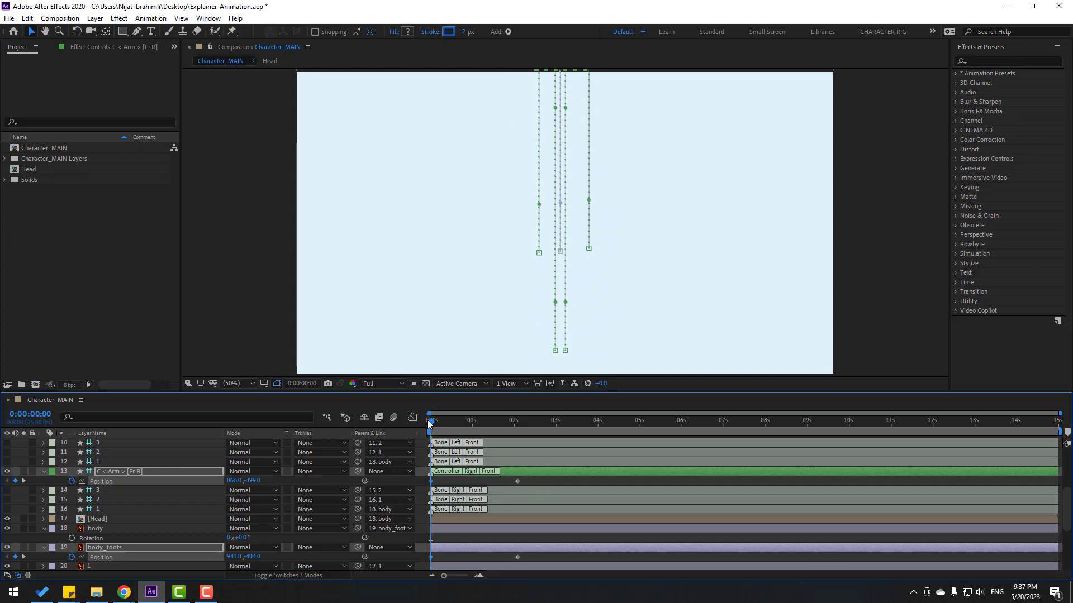
mouse_move(429, 425)
left_mouse_down()
mouse_move(494, 427)
mouse_move(409, 428)
left_mouse_up()
Mark the bone layers of the Fr.L arm and of both the Bk.L and Bk.R legs as shy.
scroll(128, 477, "up", 3)
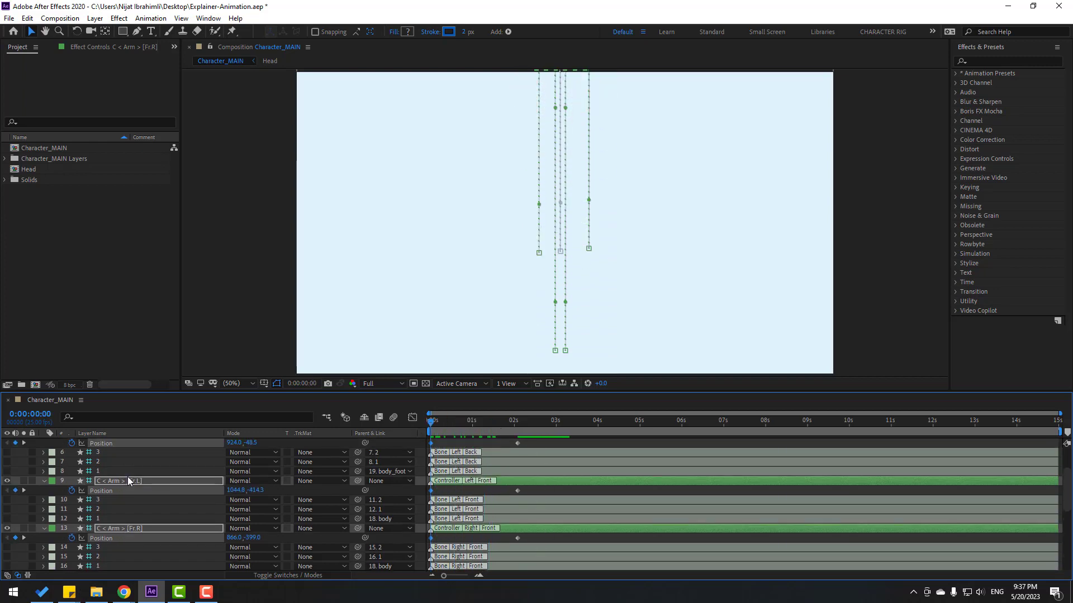
left_click(97, 518)
left_click(104, 499, "shift")
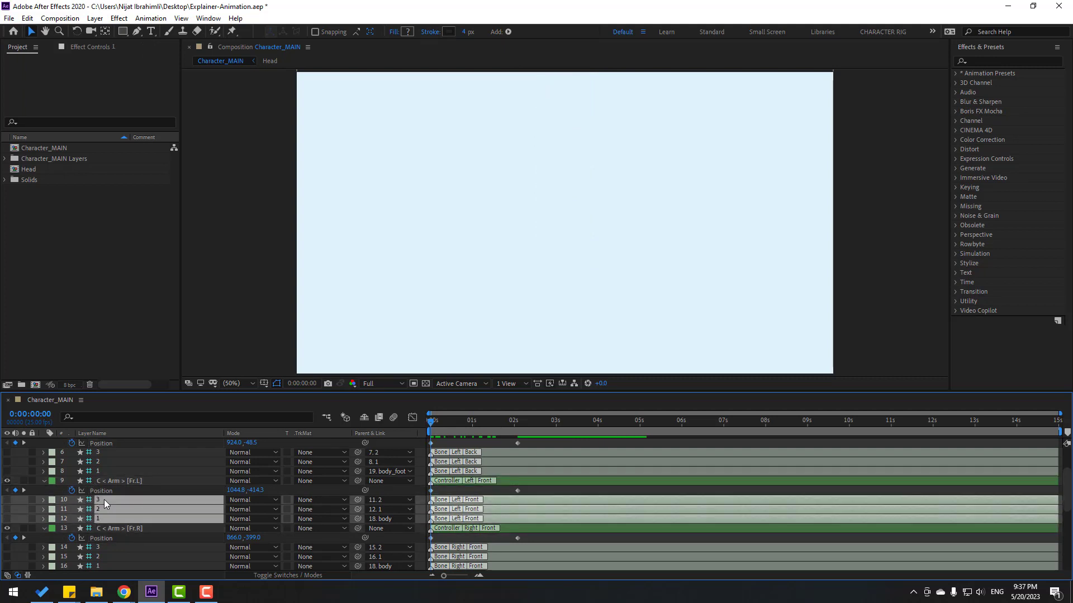
left_click(277, 575)
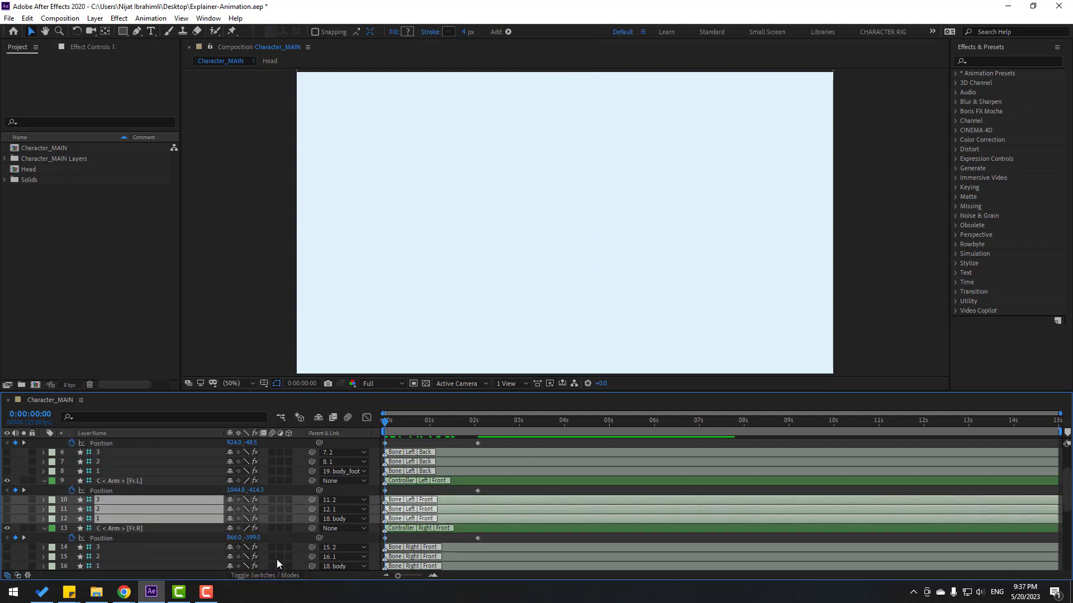
left_click(230, 498)
scroll(168, 503, "up", 2)
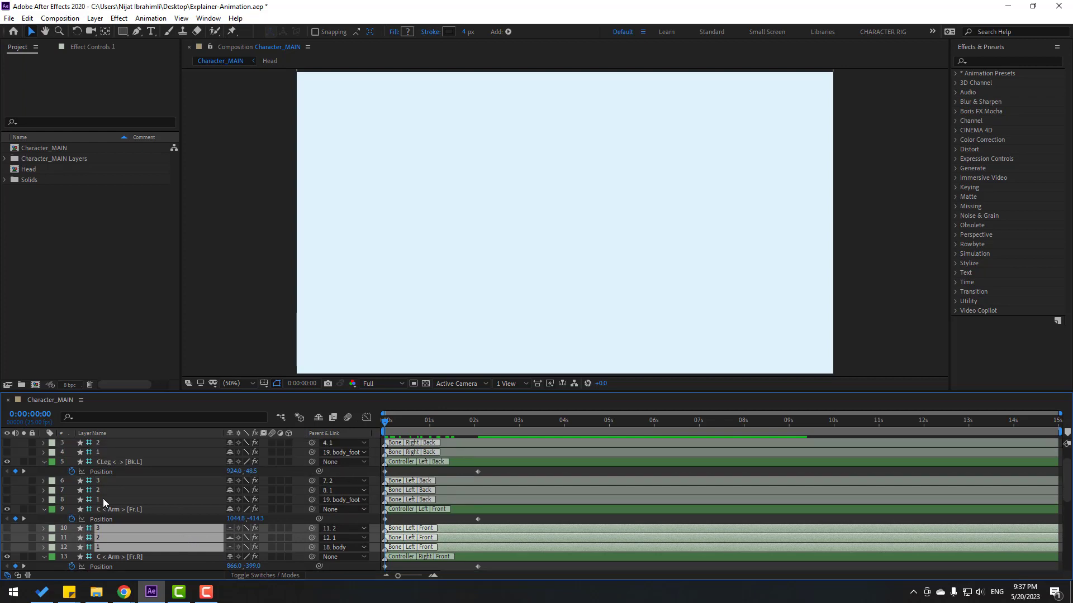
left_click_drag(100, 498, 225, 464)
scroll(121, 485, "up", 2)
left_click(229, 468)
scroll(153, 483, "down", 6)
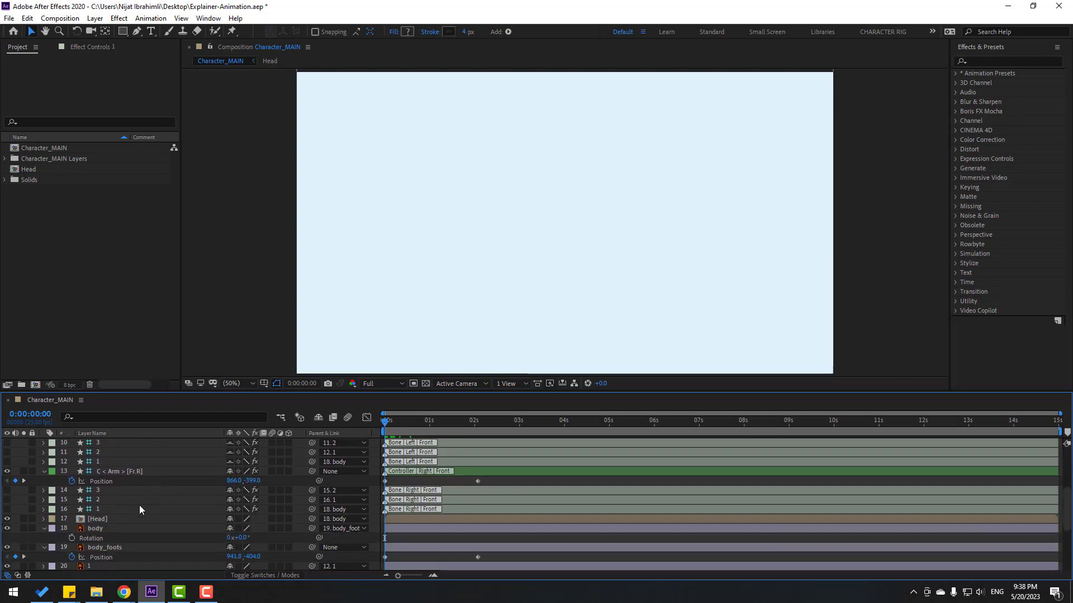
Mark the three bone layers of the Fr.R arm as shy.
left_click(105, 510)
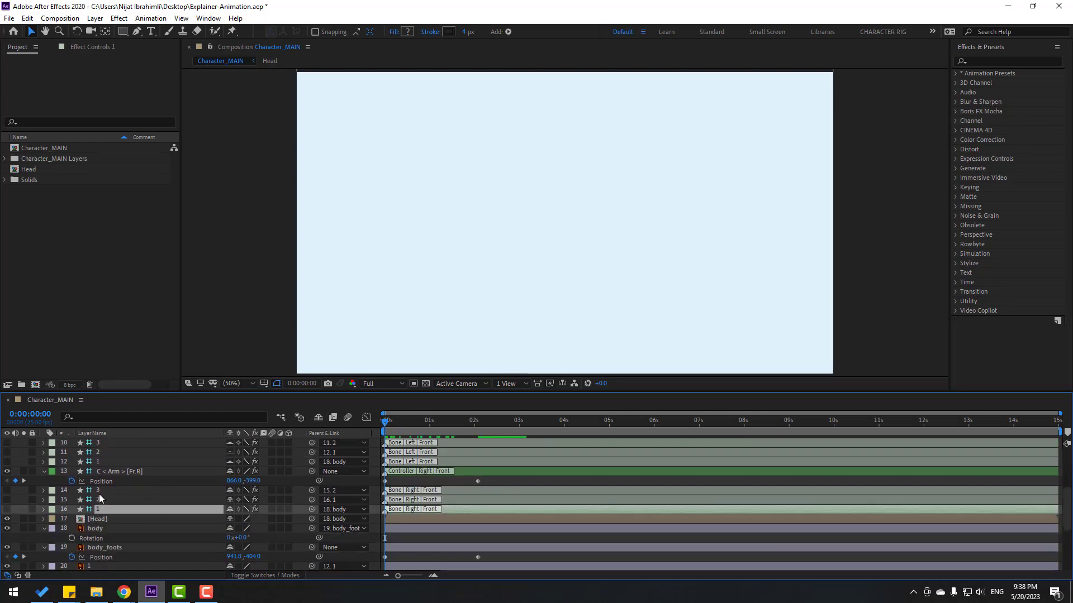
left_click_drag(99, 490, 99, 513)
left_click(99, 499, "shift")
left_click(99, 500)
left_click(99, 506, "shift")
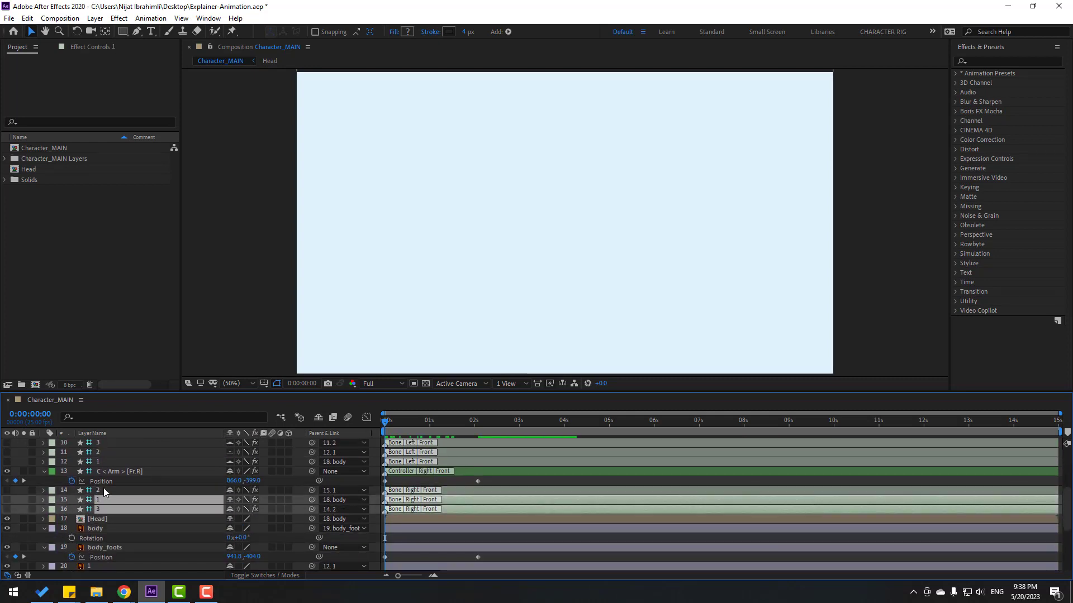
left_click(103, 490, "ctrl")
scroll(139, 515, "down", 5)
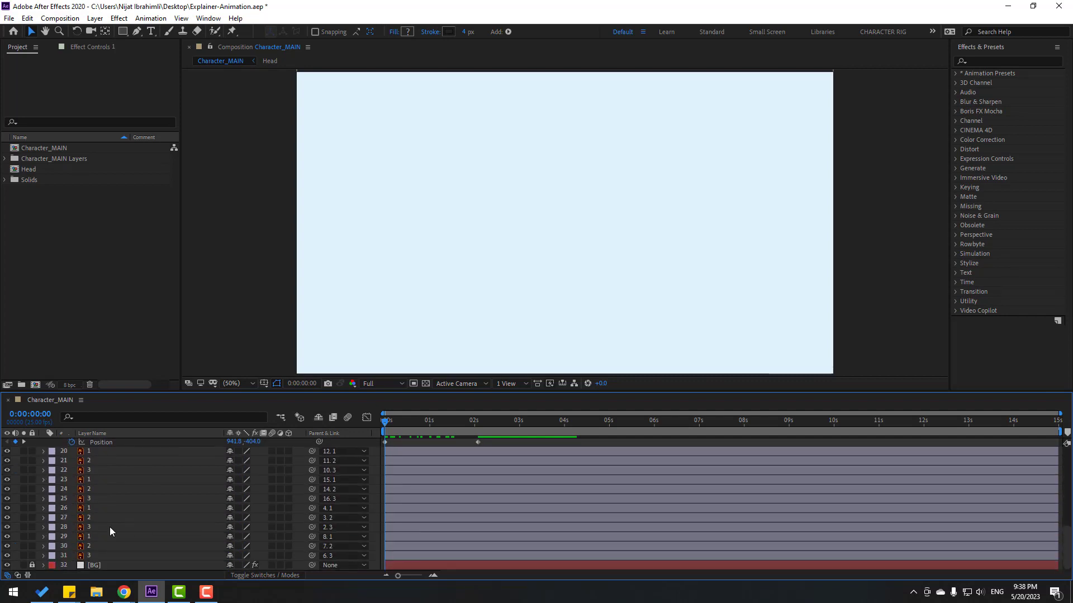
Mark limb artwork layers 20 to 31 as shy, and hide all shy layers in the timeline.
left_click(101, 554)
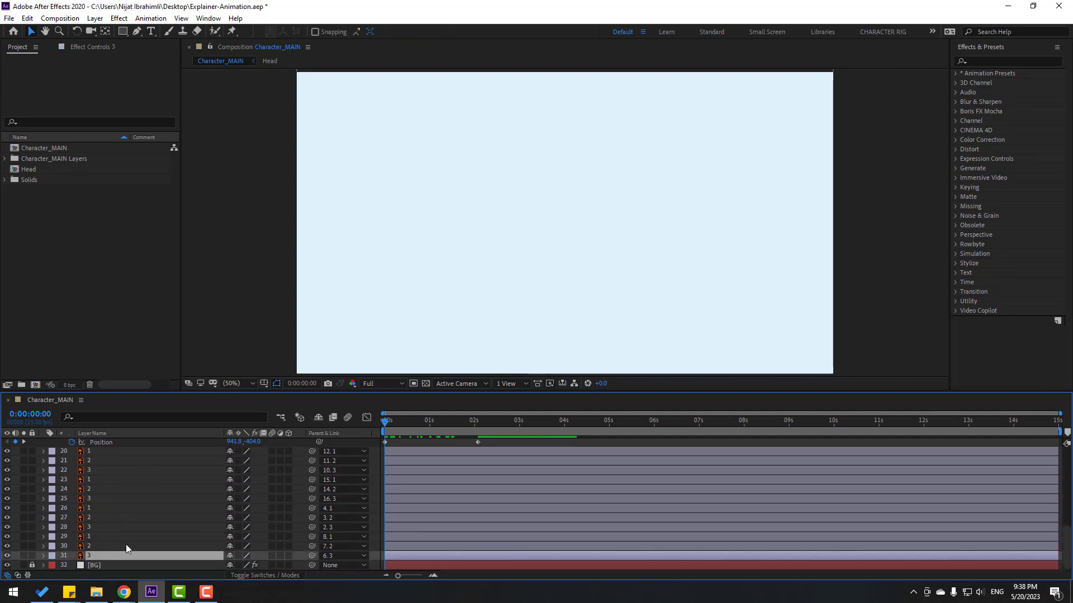
left_click(92, 453, "shift")
left_click(229, 459)
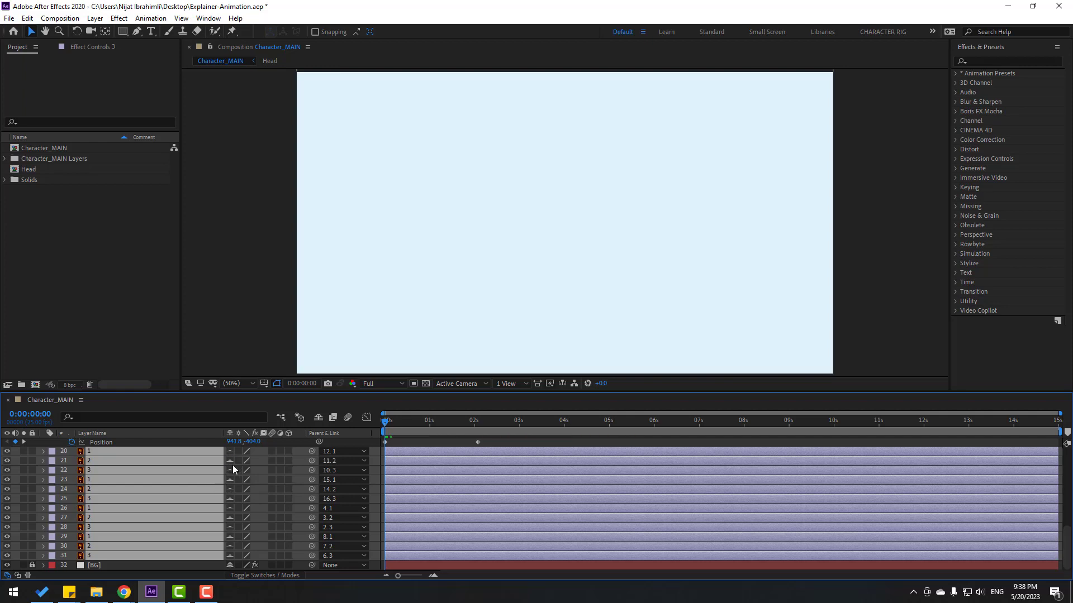
left_click(318, 419)
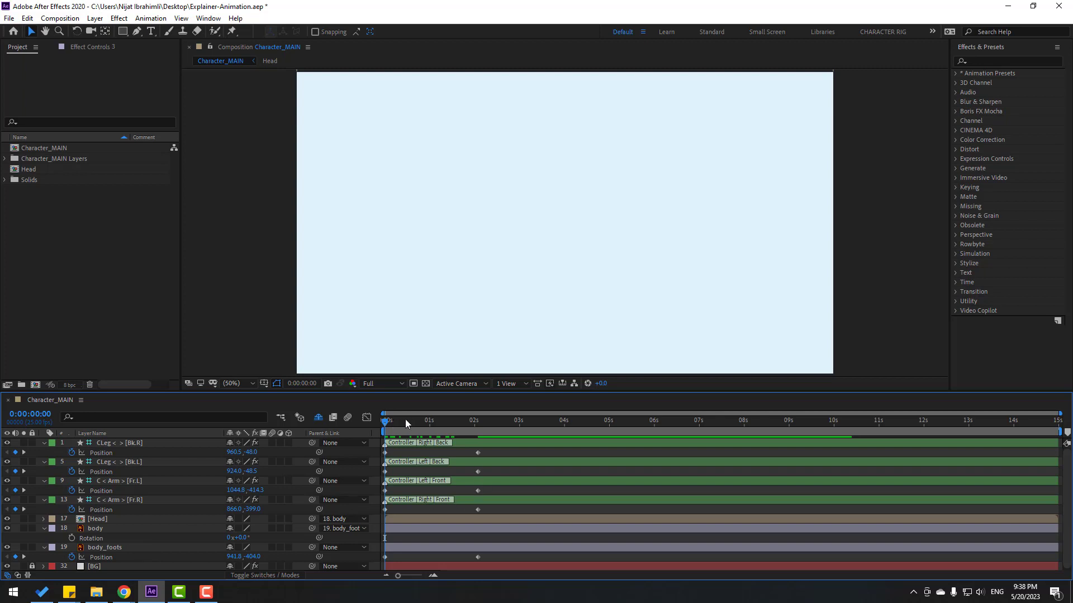
Apply Easy Ease to all the Position keyframes, and shape their speed curve to start slowly and peak close to the final keyframes.
left_click_drag(373, 431, 474, 524)
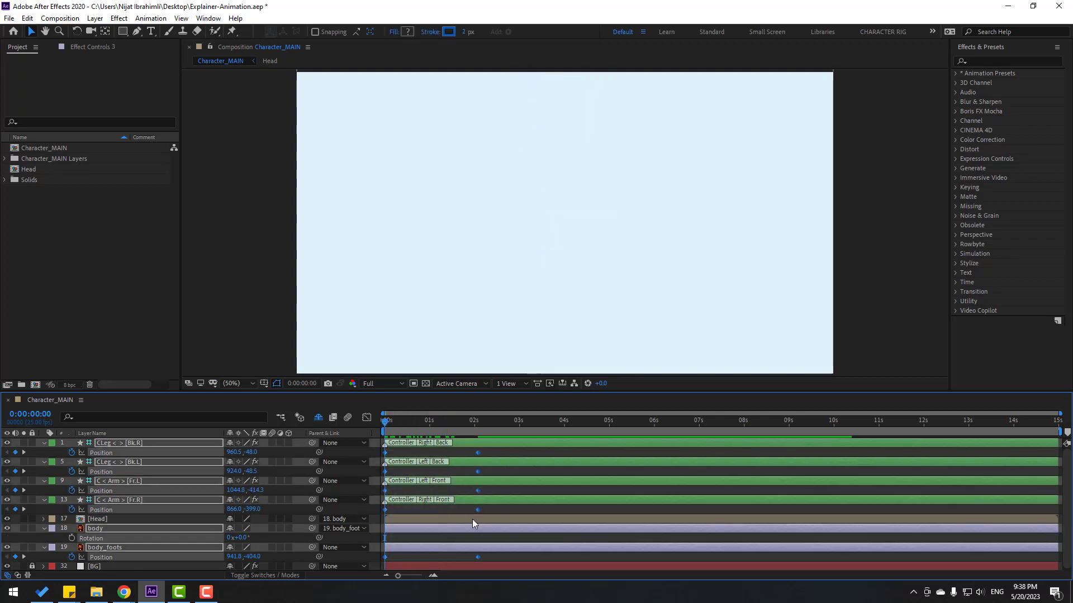
right_click(479, 509)
mouse_move(553, 500)
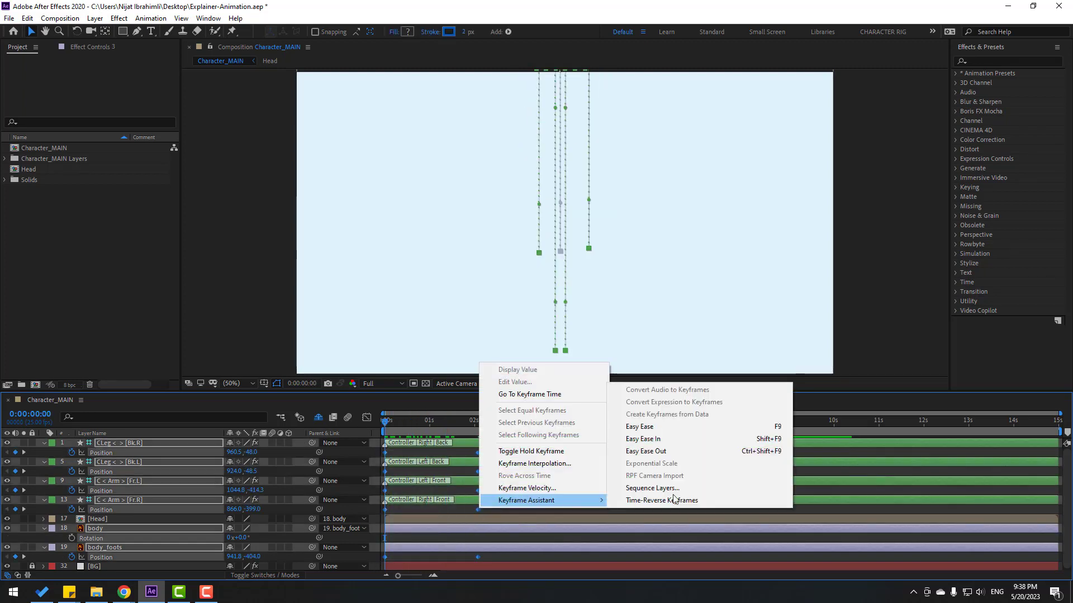
left_click(652, 438)
key("shift+F3")
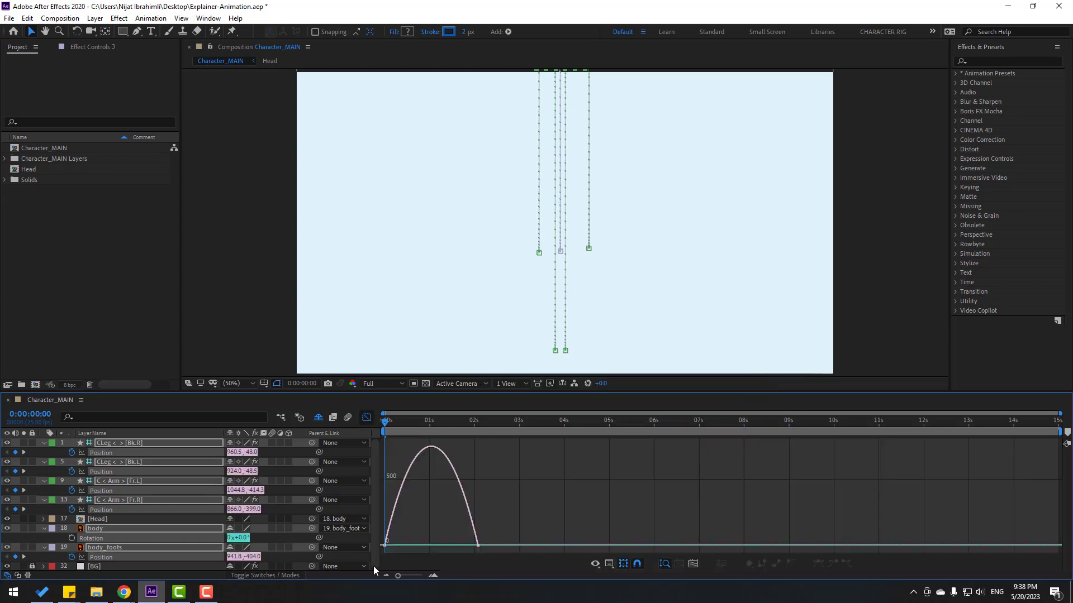
left_click_drag(405, 536, 437, 545)
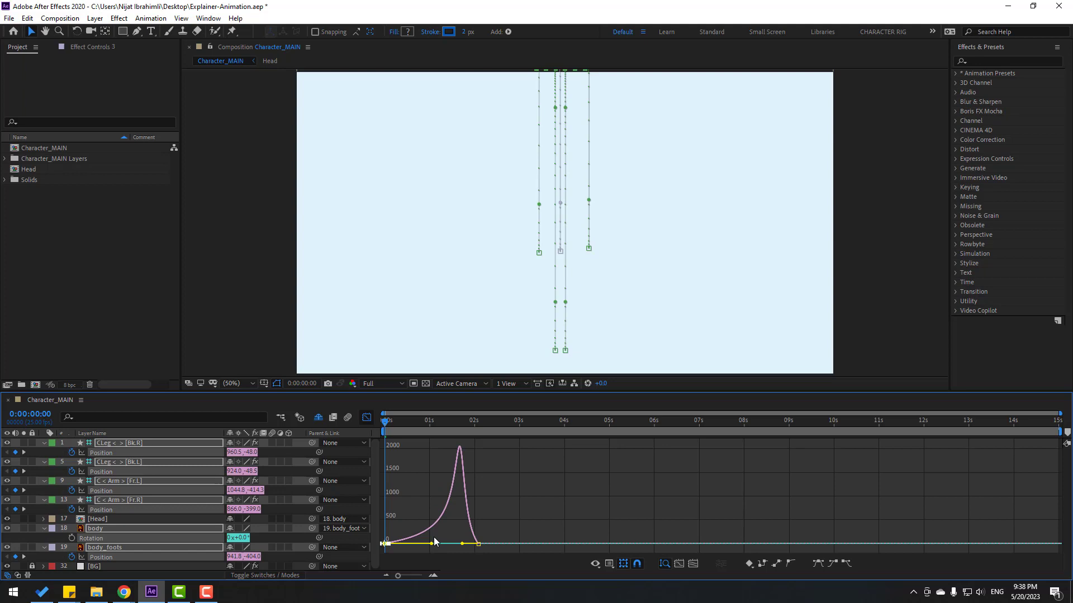
Set the preview resolution to Quarter, and move the ending Position keyframes to about 0:00:00:16.
left_click(375, 383)
left_click(389, 448)
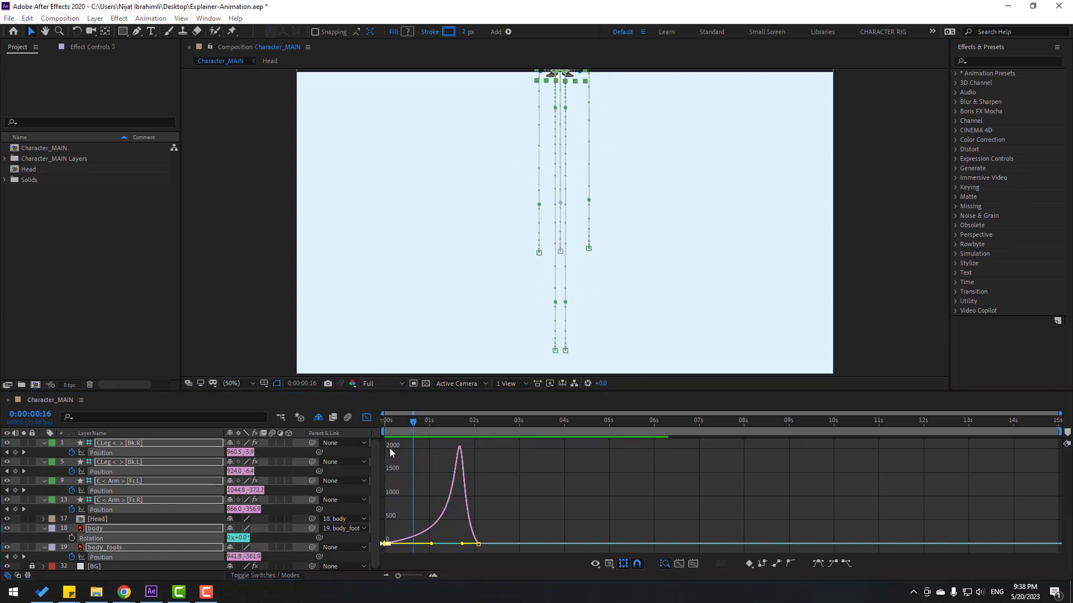
left_click(368, 417)
left_click_drag(486, 453, 457, 574)
left_click_drag(432, 457, 416, 457)
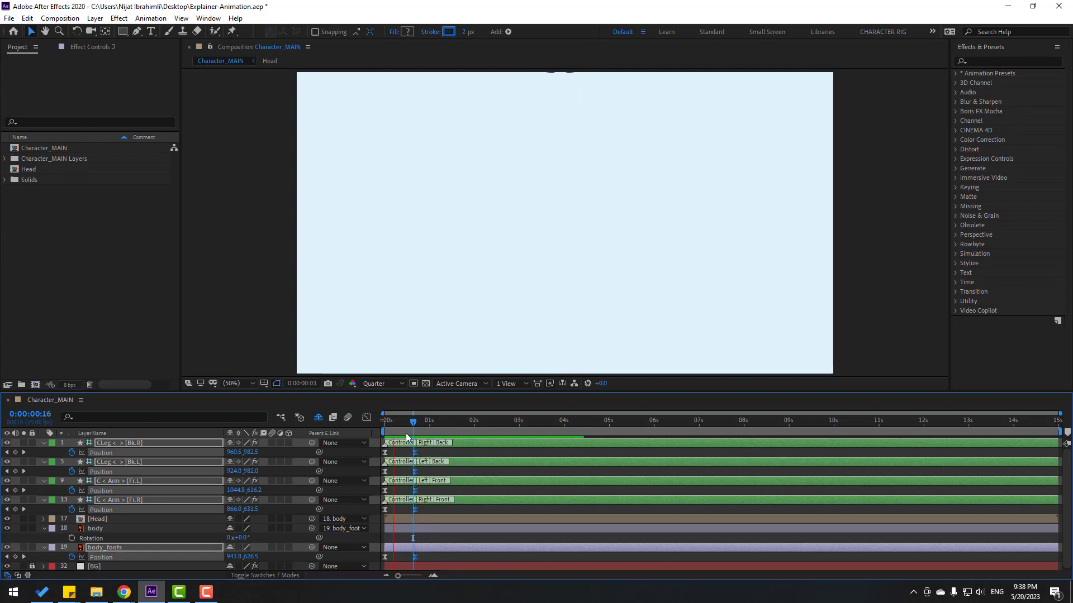
Move the ending Position keyframes to about 0:00:00:11, and return to the start of the timeline.
left_click_drag(388, 423, 404, 455)
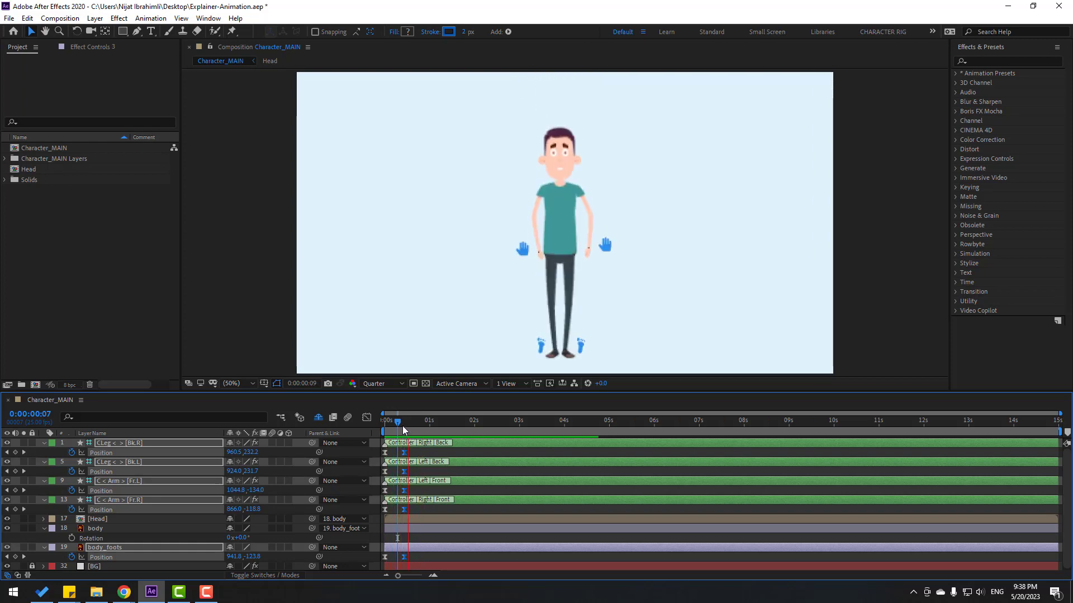
left_click_drag(402, 425, 383, 426)
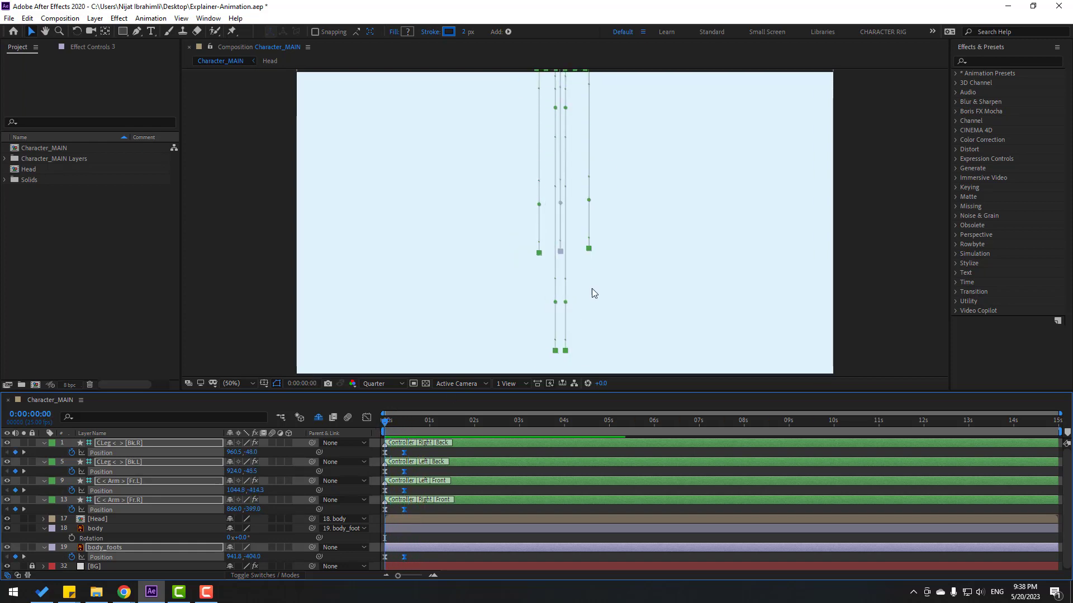
At frame 0, spread the legs by placing the Bk.R foot controller at 1092.5, -94.0 and the Bk.L one at 819.0, -82.5.
scroll(654, 238, "down", 1)
left_click(774, 230)
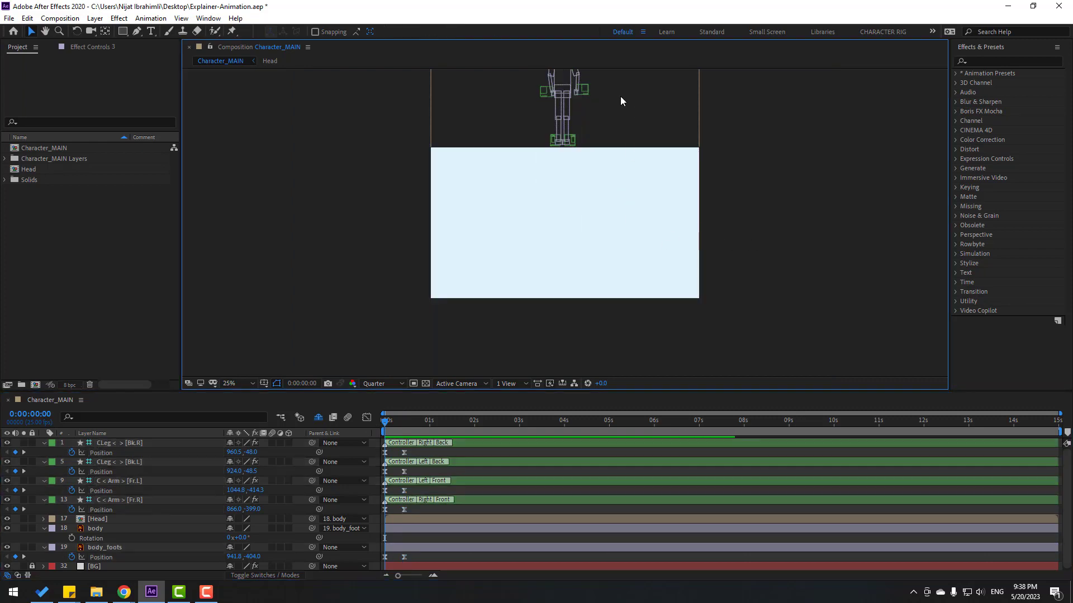
left_click_drag(606, 162, 702, 243)
scroll(694, 191, "up", 1)
left_click(590, 256)
scroll(627, 278, "up", 2)
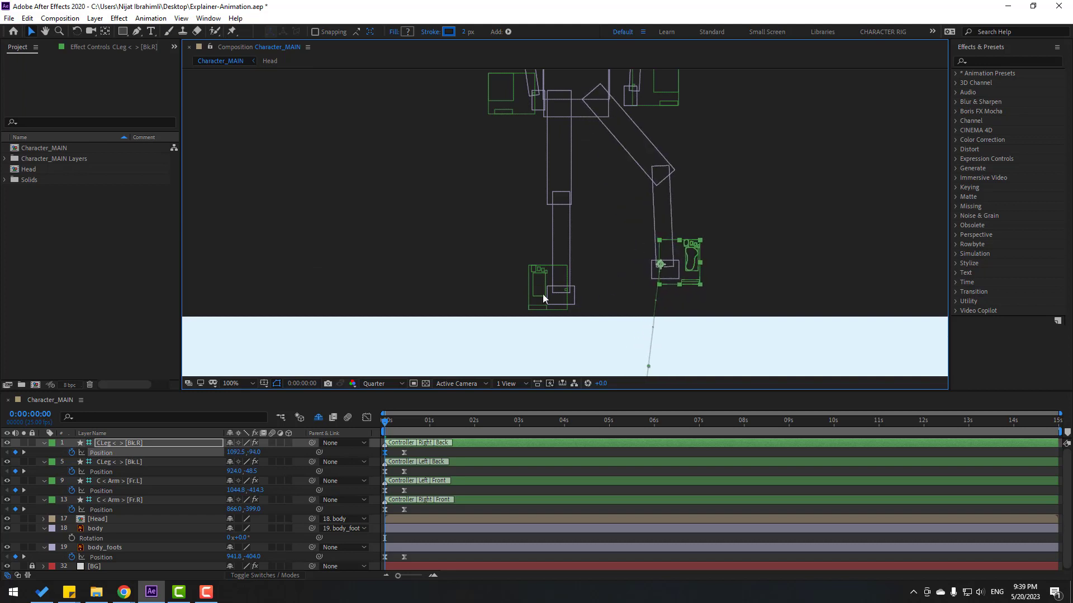
left_click_drag(532, 292, 475, 271)
At frame 0, spread the arms by placing the Fr.L hand controller at 1148.8, -492.3 and the Fr.R one outward and upward.
left_click_drag(843, 104, 773, 249)
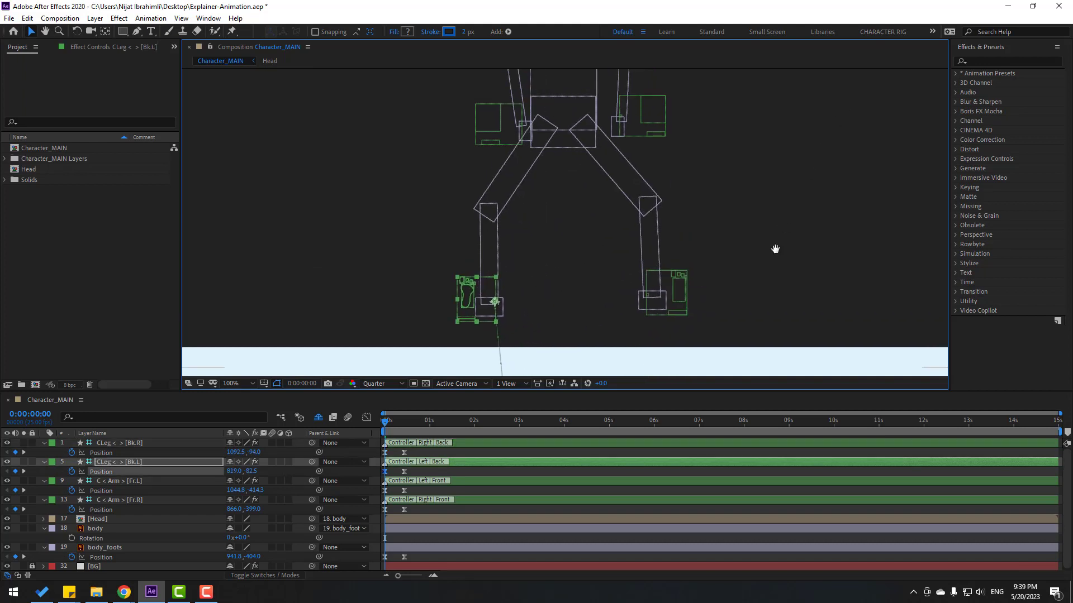
left_click_drag(596, 229, 676, 170)
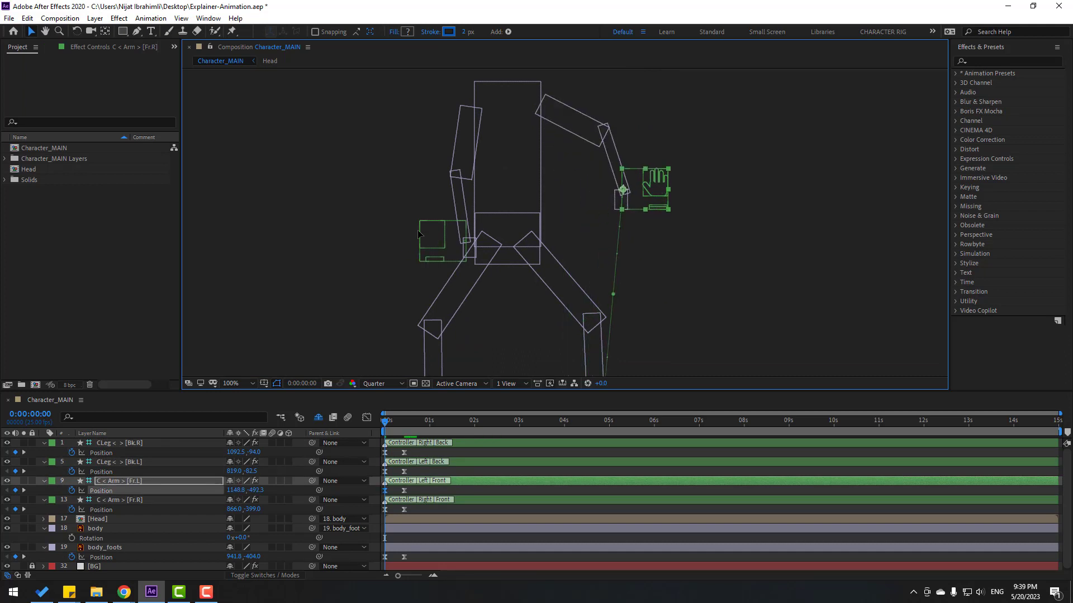
left_click_drag(418, 234, 369, 206)
scroll(584, 274, "down", 2)
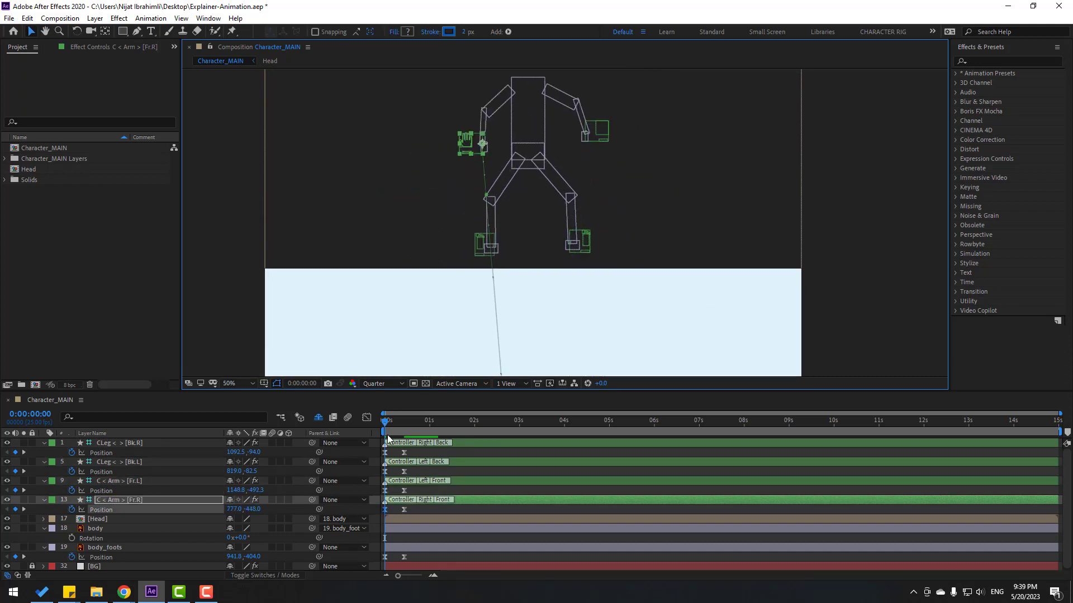
At the body_foots landing keyframe on 0:00:00:11, lower the layer to a Y position of 668.0 so the knees bend.
left_click_drag(386, 426, 414, 424)
left_click_drag(529, 343, 565, 184)
left_click_drag(392, 422, 400, 422)
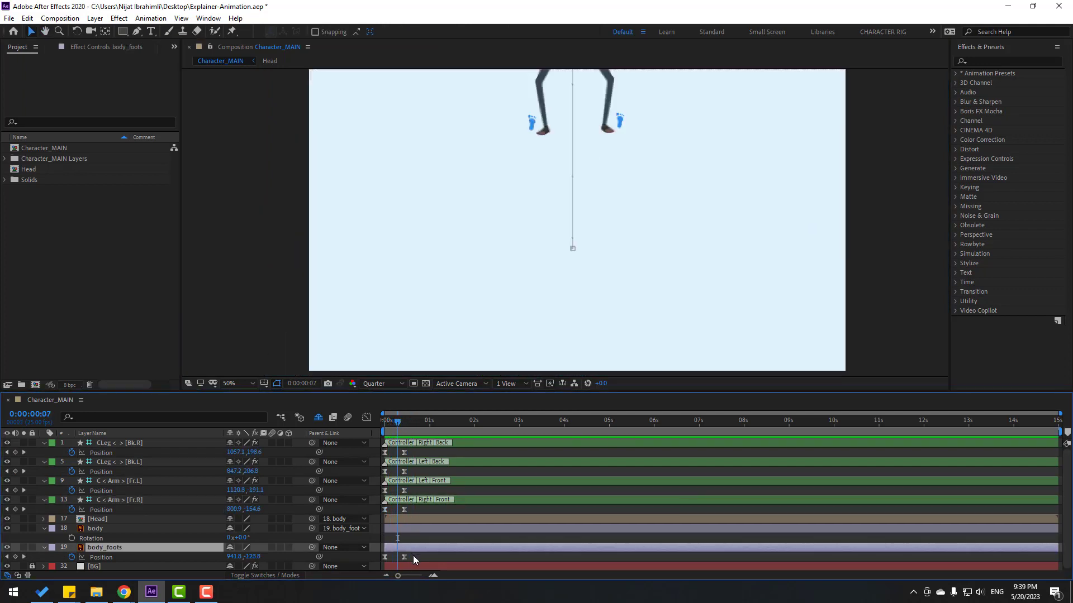
left_click_drag(413, 555, 393, 566)
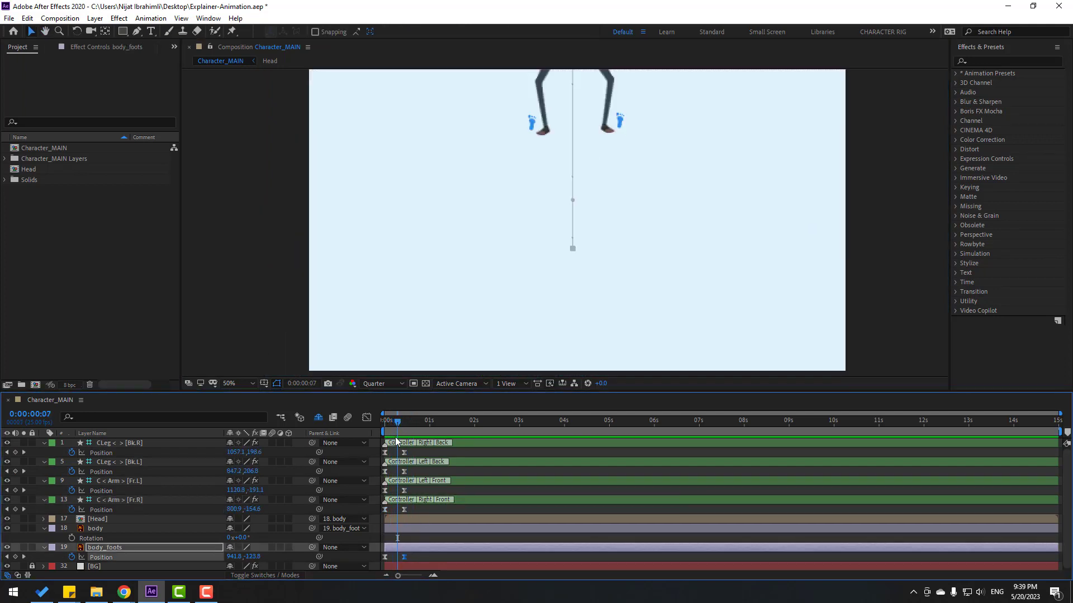
left_click_drag(397, 422, 406, 427)
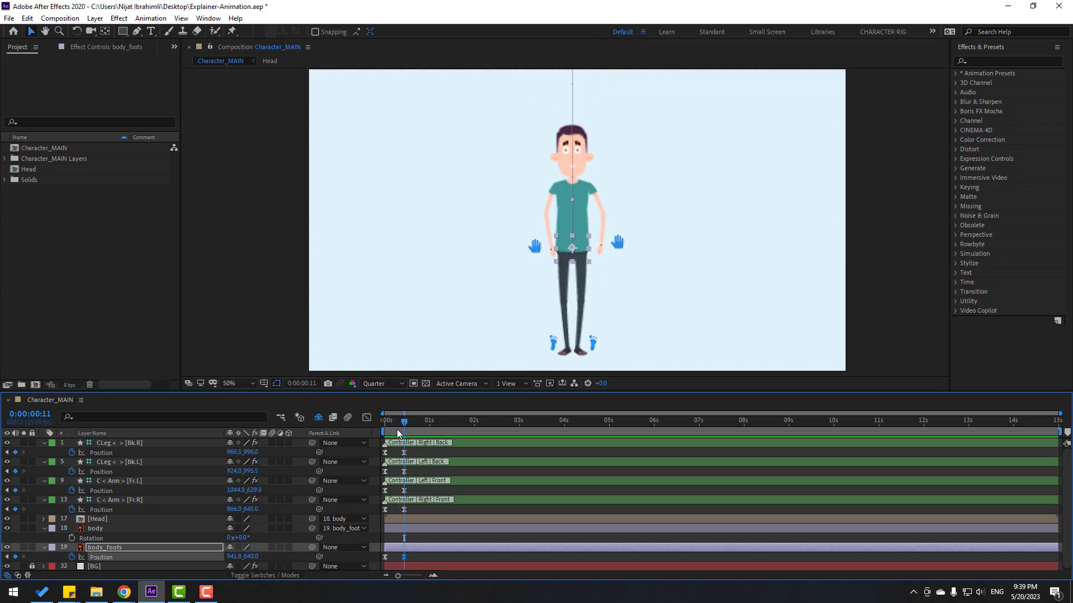
key("shift+Down")
key("shift+Down")
key("Down")
key("Down")
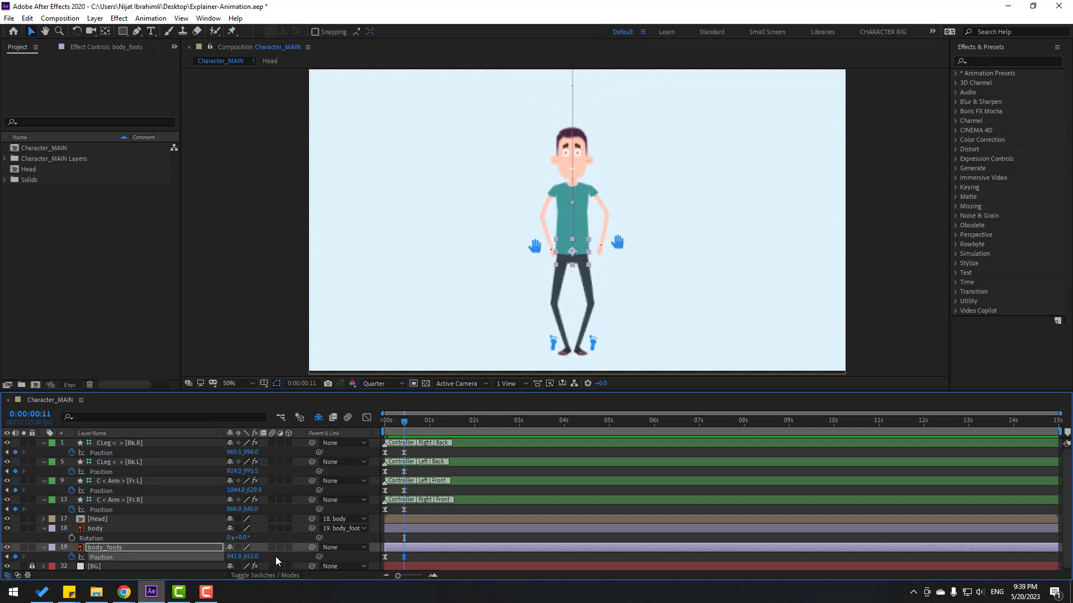
key("Down")
key("Down")
key("Down")
key("Down")
key("Down")
key("Down")
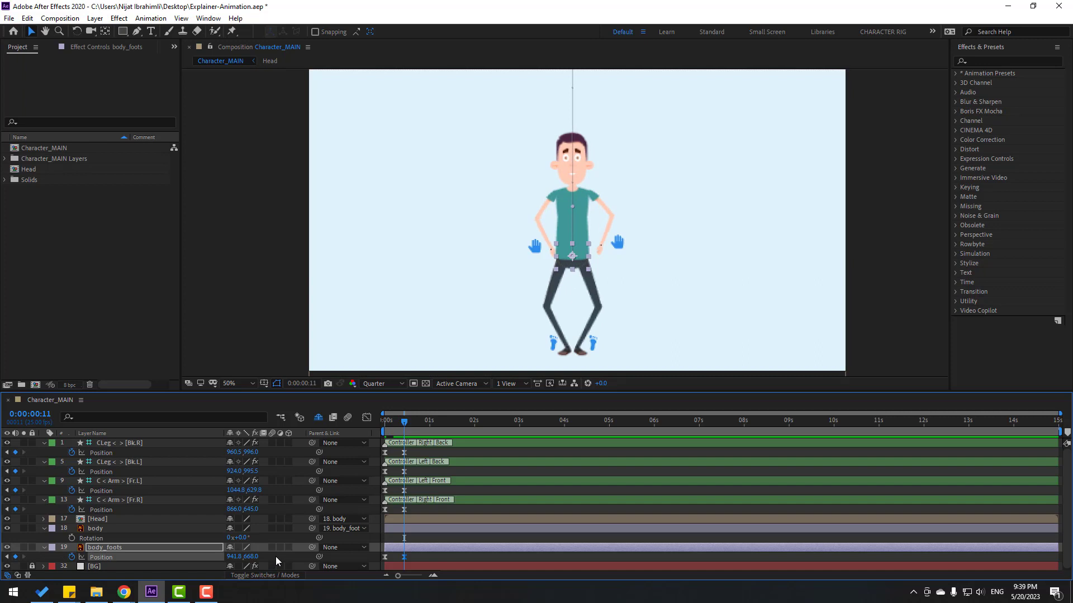
Go three frames ahead to 0:00:00:14, and raise body_foots to a Y position of 640.0.
key("Page_Down")
key("Page_Down")
key("Page_Down")
key("Up")
key("Up")
key("Up")
key("Up")
key("Up")
key("Up")
key("Up")
key("Up")
key("Up")
key("Up")
key("Up")
key("Up")
key("Up")
key("Up")
key("Up")
key("Up")
key("Up")
key("Up")
key("Up")
key("Up")
key("Up")
key("Up")
key("Up")
key("Up")
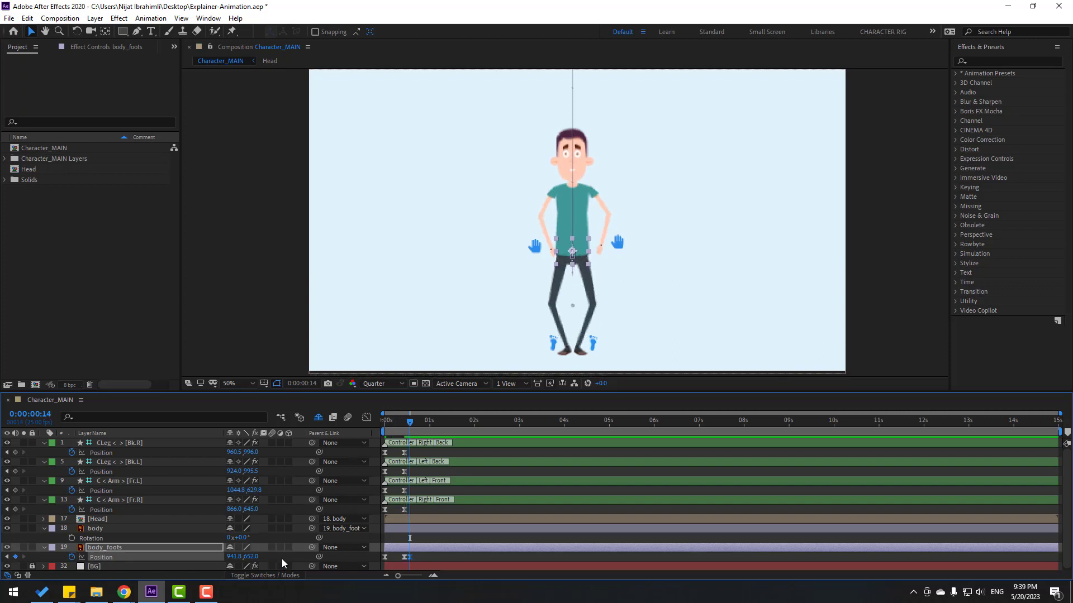
key("Up")
key("Up")
key("Up")
key("Up")
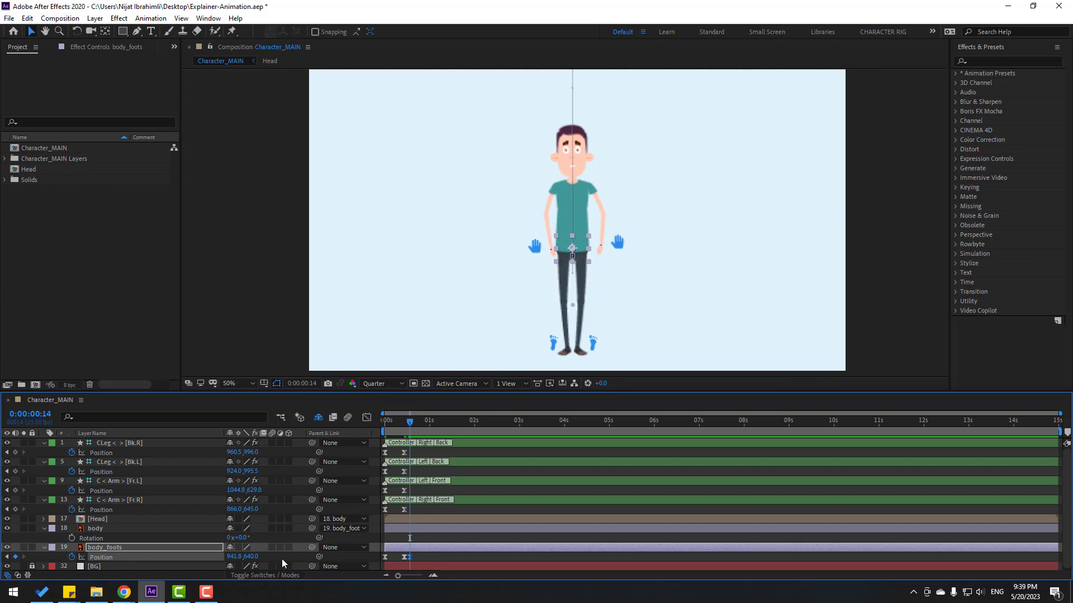
Go three frames ahead to 0:00:00:17, and lower body_foots to a Y position of 648.0.
key("Page_Down")
key("Page_Down")
key("Page_Down")
key("Down")
key("Down")
key("Down")
key("Down")
key("Down")
key("Down")
key("Down")
key("Down")
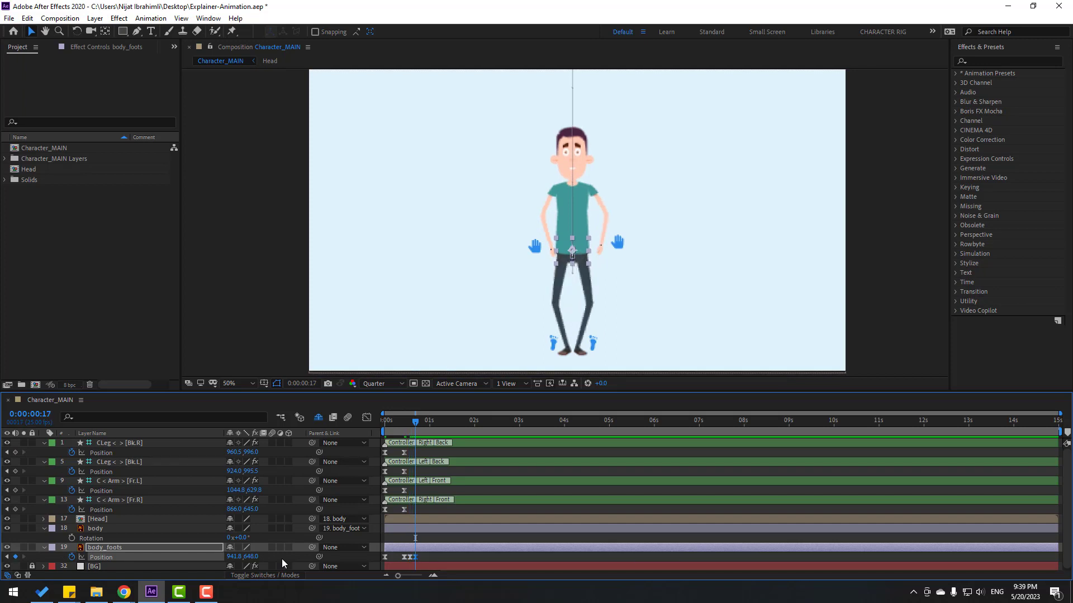
Go three frames ahead to 0:00:00:20, and raise body_foots slightly above its standing height for the final rebound.
key("Page_Down")
key("Page_Down")
key("Page_Down")
key("Up")
key("Up")
key("Up")
key("Up")
key("Up")
key("Up")
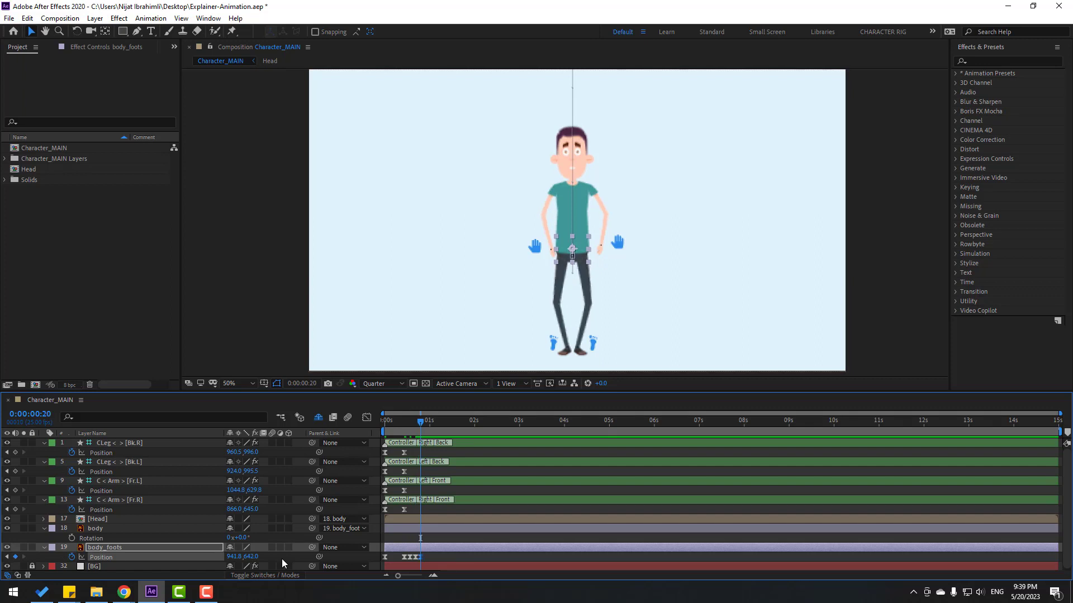
key("Up")
key("Up")
key("Up")
key("Up")
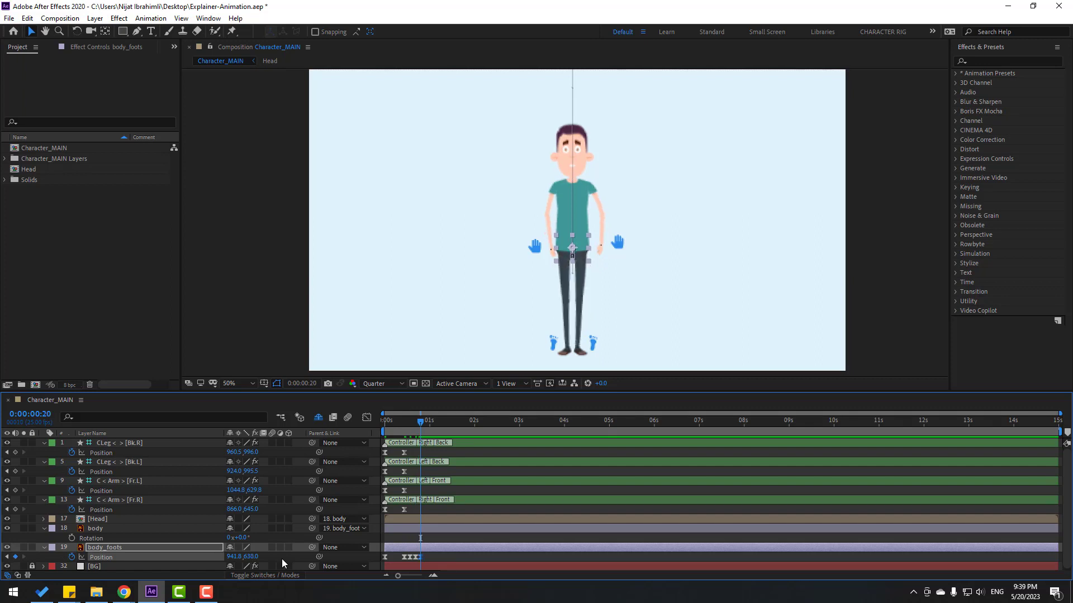
Preview the landing, and stretch the body_foots bounce keyframes so the last one falls just after one second.
key("space")
key("space")
key("space")
key("space")
left_click_drag(422, 557, 433, 557)
key("space")
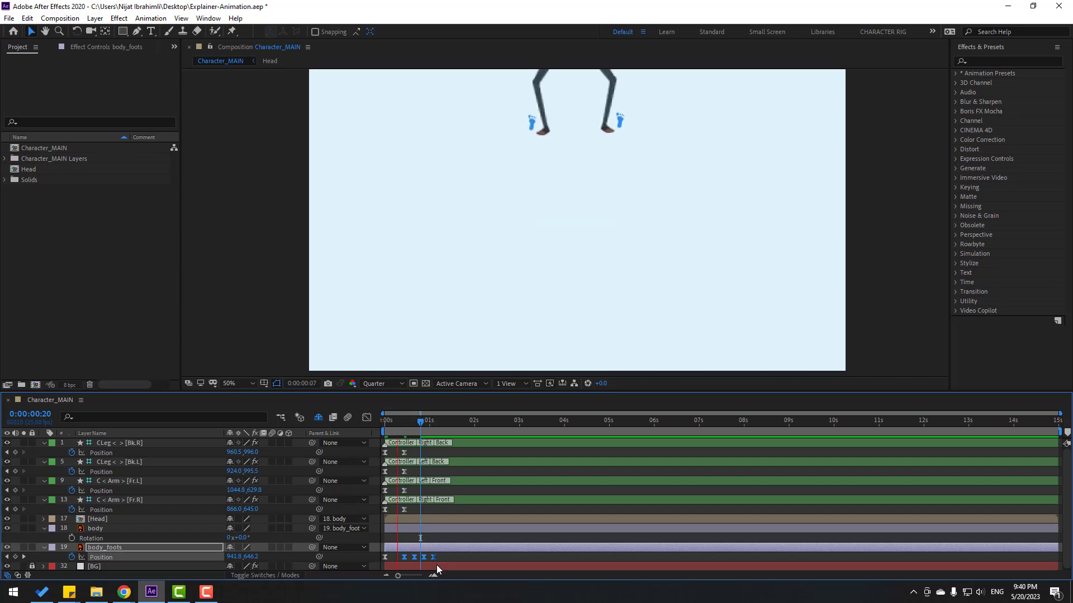
key("space")
key("space")
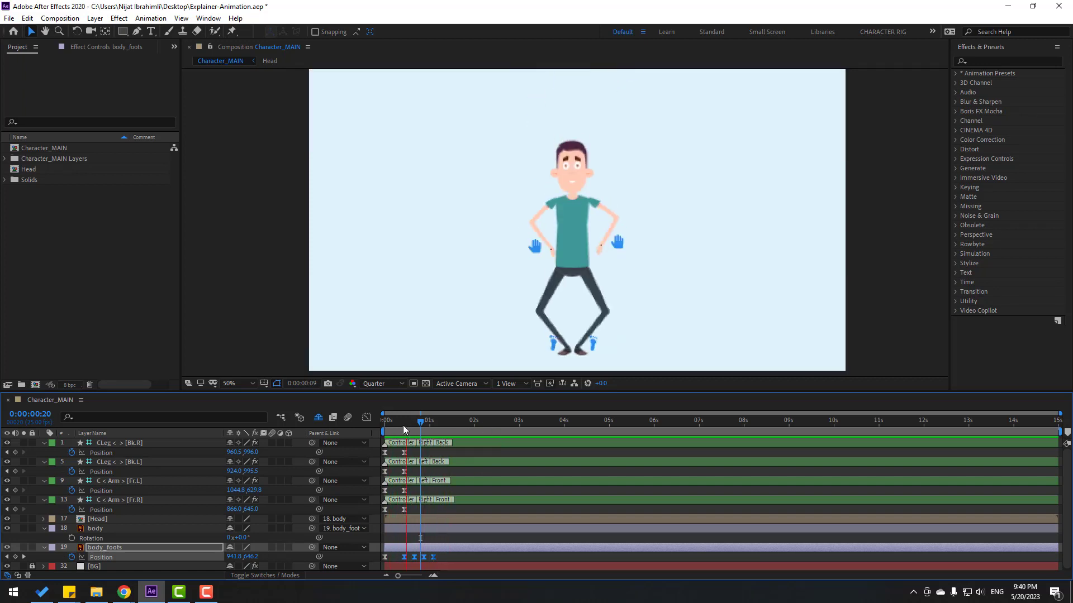
Place the Bk.L foot controller at 864.0, 991.5 on 0:00:00:11 and at 900.0, 995.5 on 0:00:00:14.
mouse_move(403, 425)
left_mouse_down()
mouse_move(389, 424)
mouse_move(405, 425)
left_mouse_up()
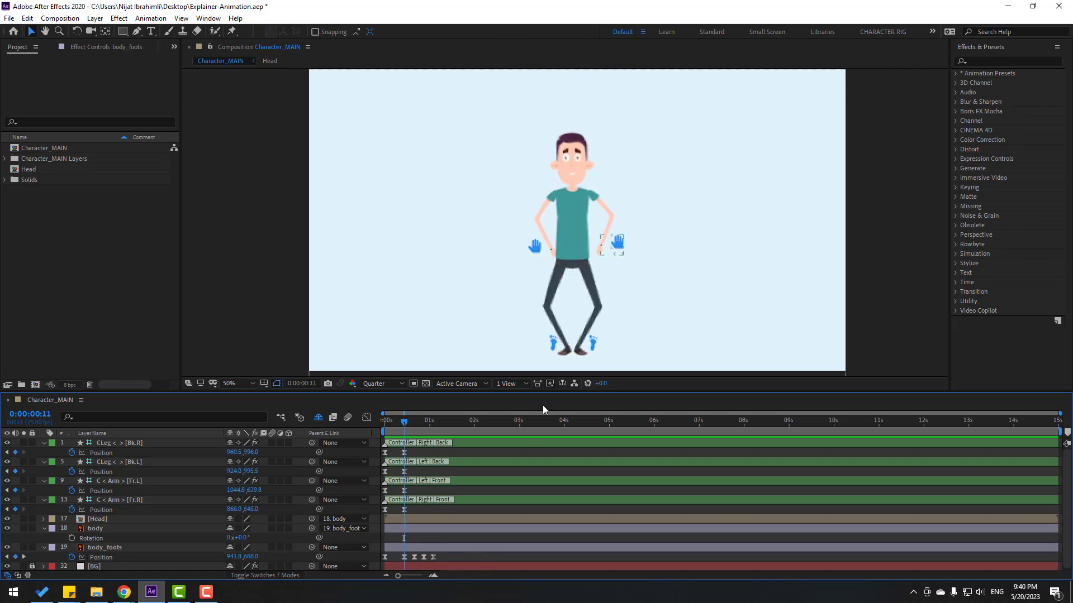
left_click(553, 346)
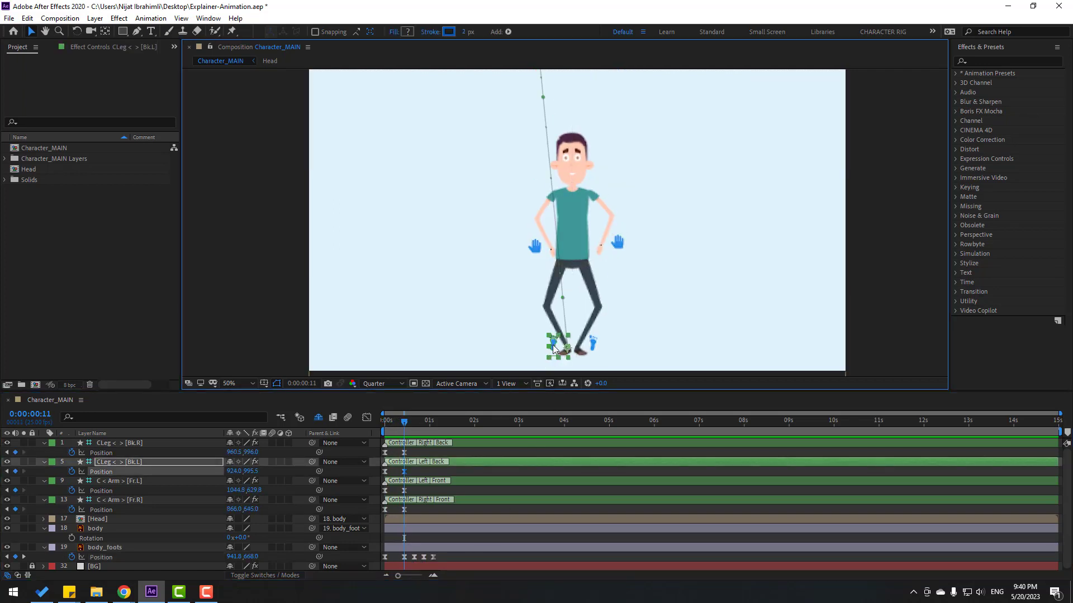
left_click_drag(553, 348, 536, 348)
left_click_drag(406, 423, 411, 423)
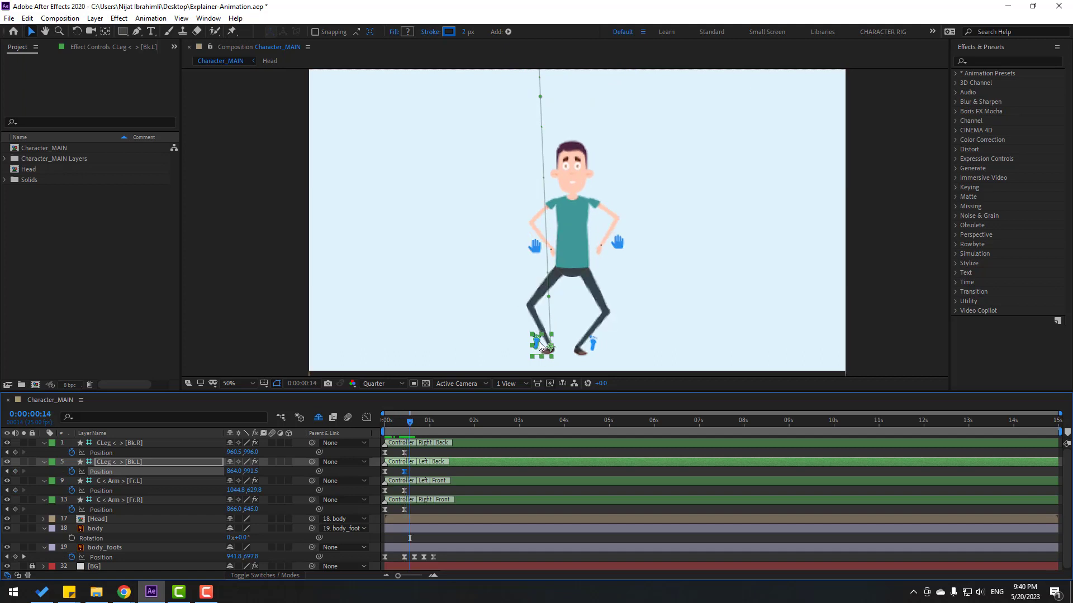
left_click_drag(540, 346, 550, 347)
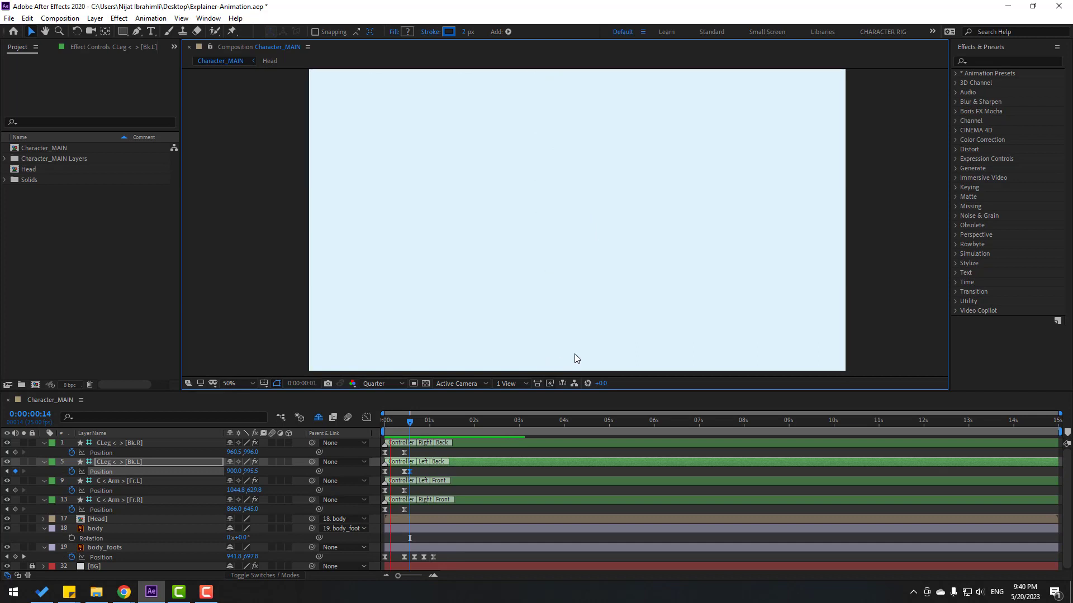
Return to 0:00:00:11, raise the Bk.L foot controller to 870.0, 977.5, and preview the landing.
left_click(406, 423)
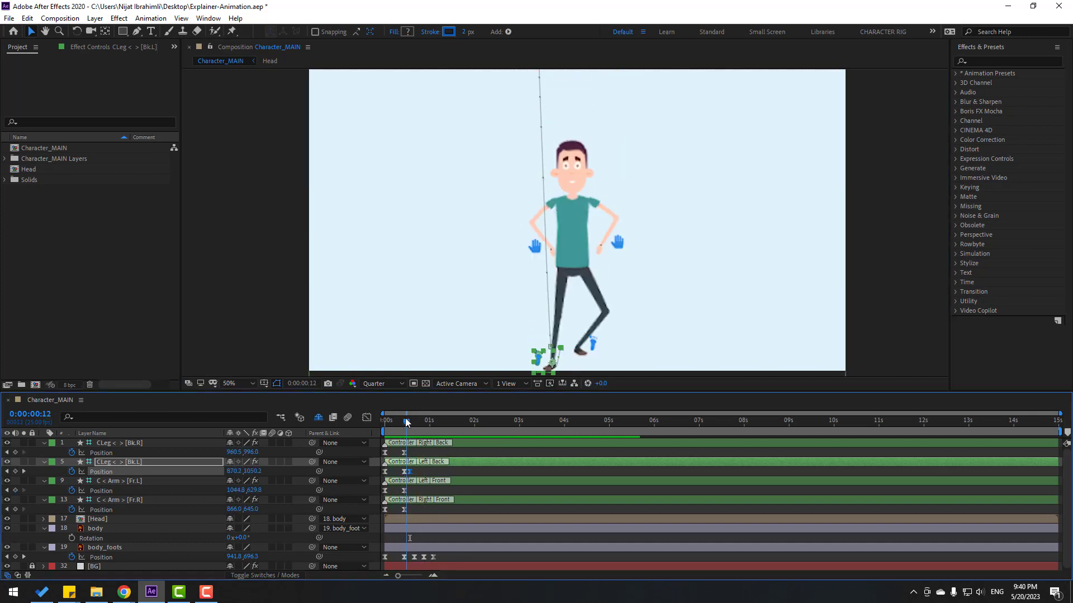
left_click_drag(406, 423, 405, 423)
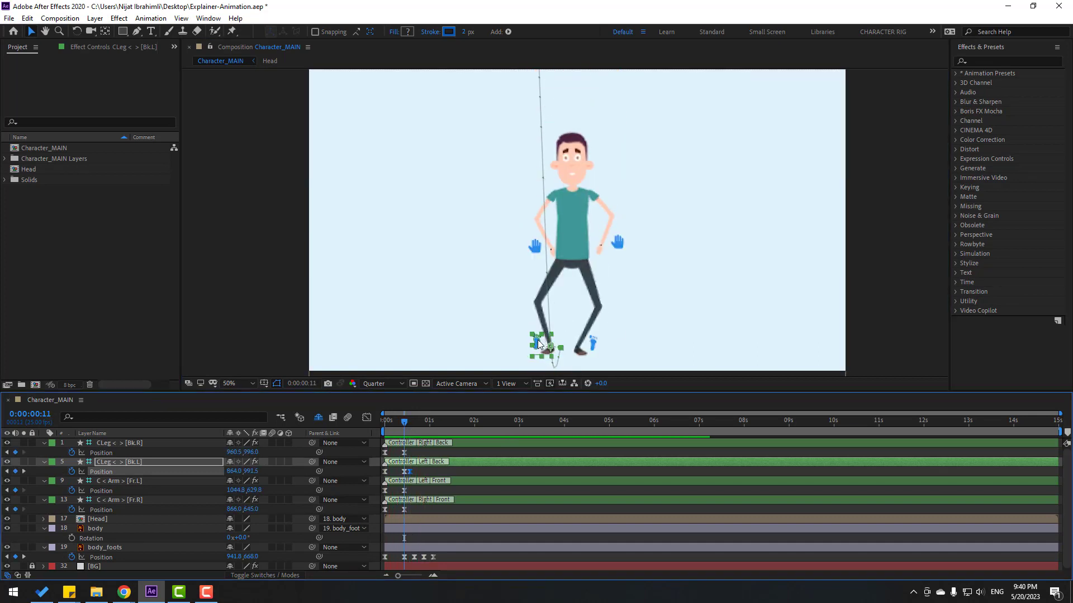
left_click_drag(540, 344, 542, 337)
key("space")
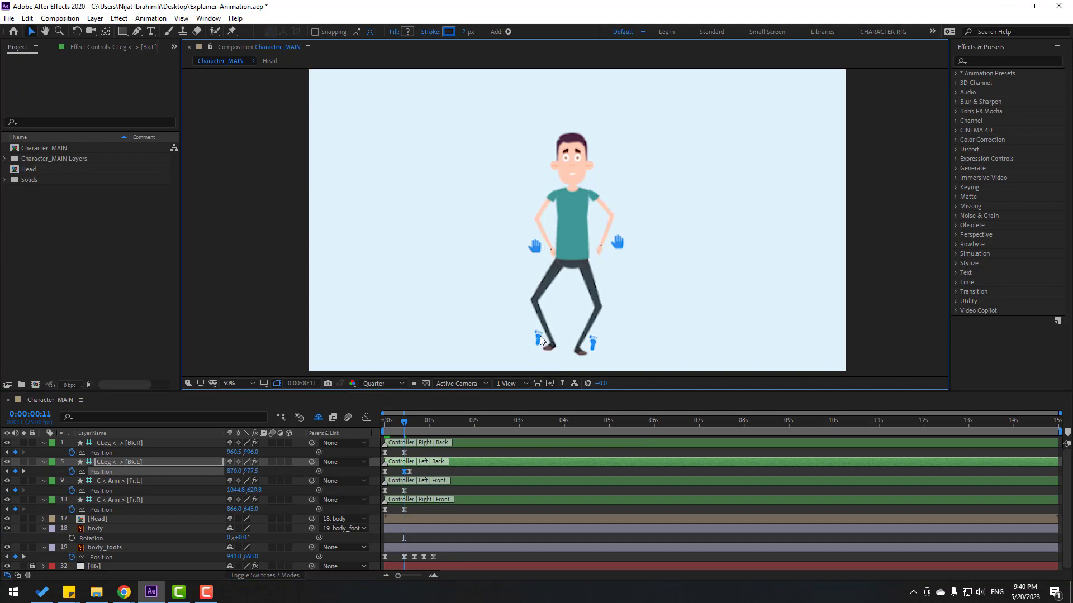
key("space")
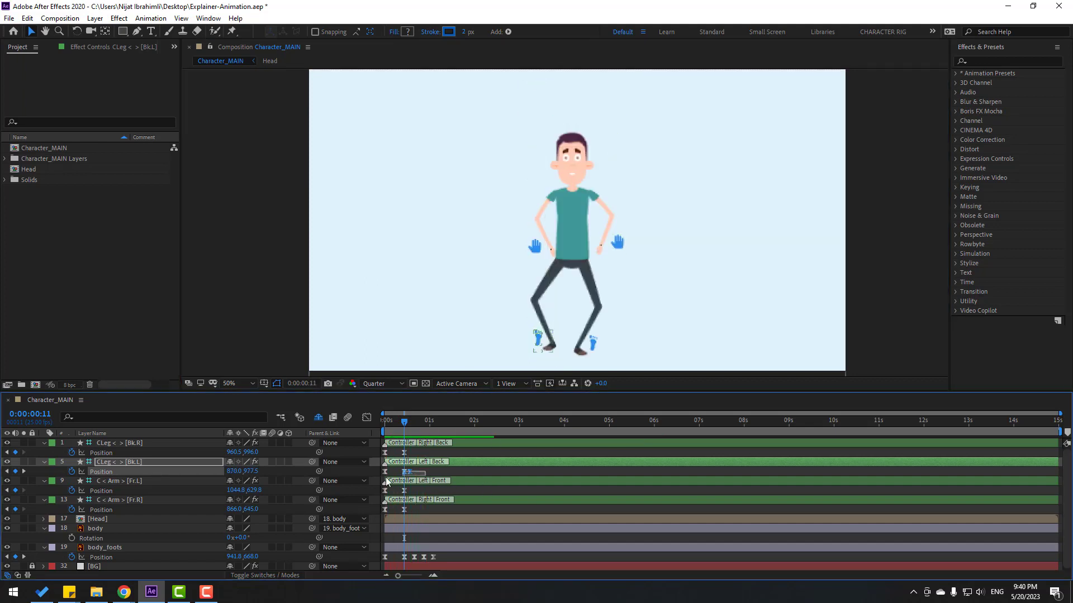
Set the spatial interpolation of all Bk.L leg Position keyframes to Linear, and preview the foot's motion.
left_click(384, 472)
right_click(385, 474)
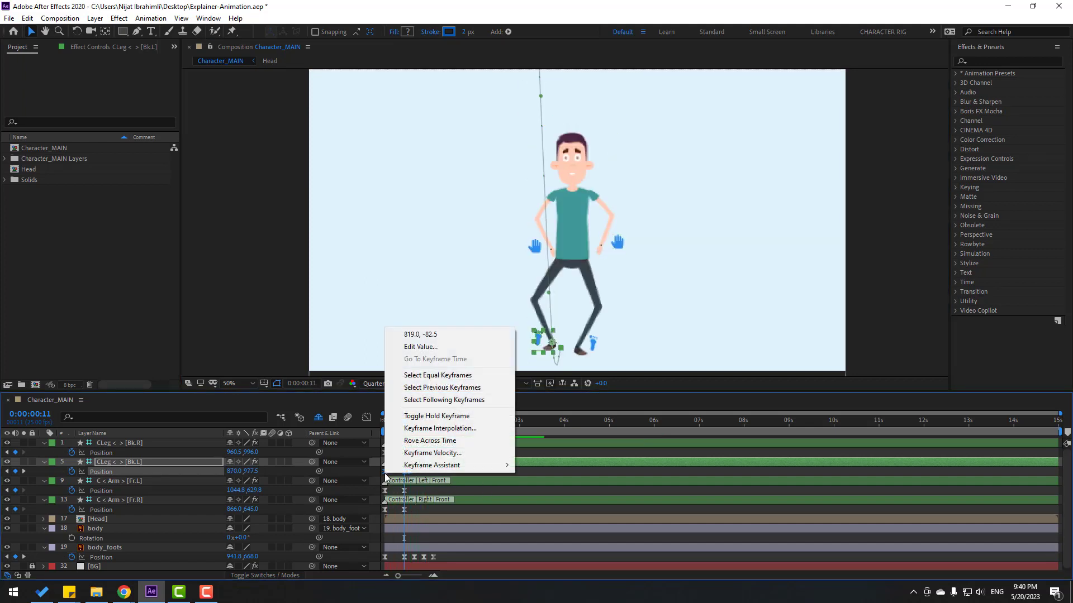
left_click(439, 429)
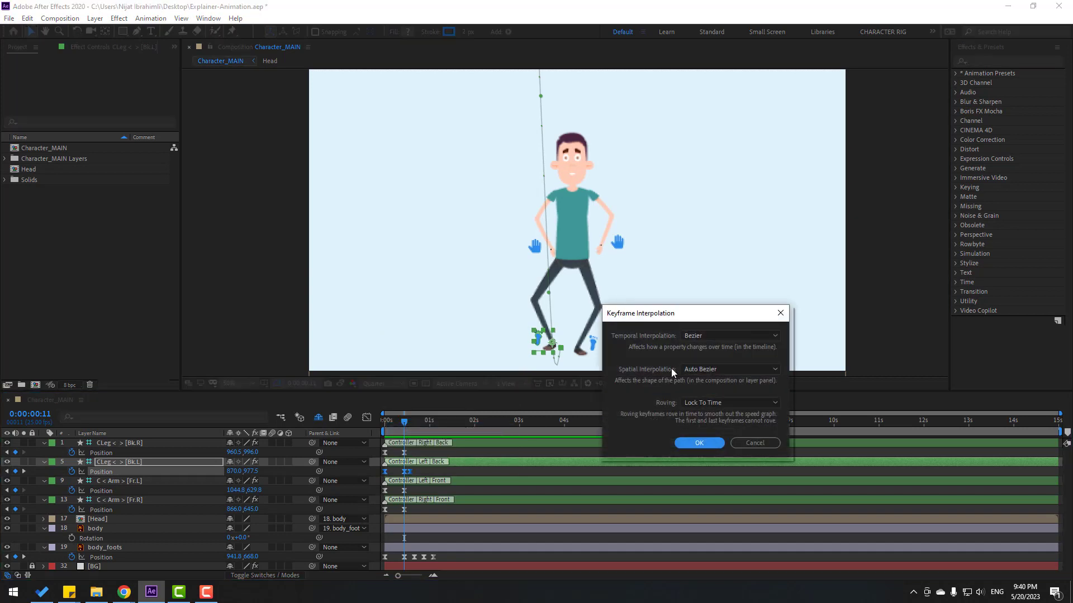
left_click(726, 370)
left_click(719, 393)
left_click(709, 442)
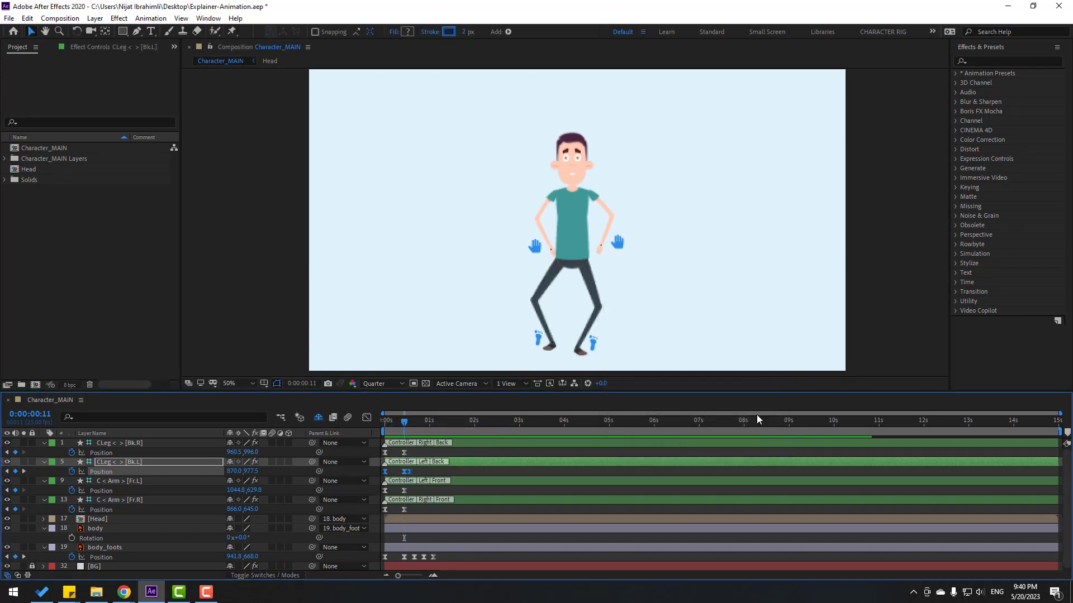
scroll(485, 307, "down", 1)
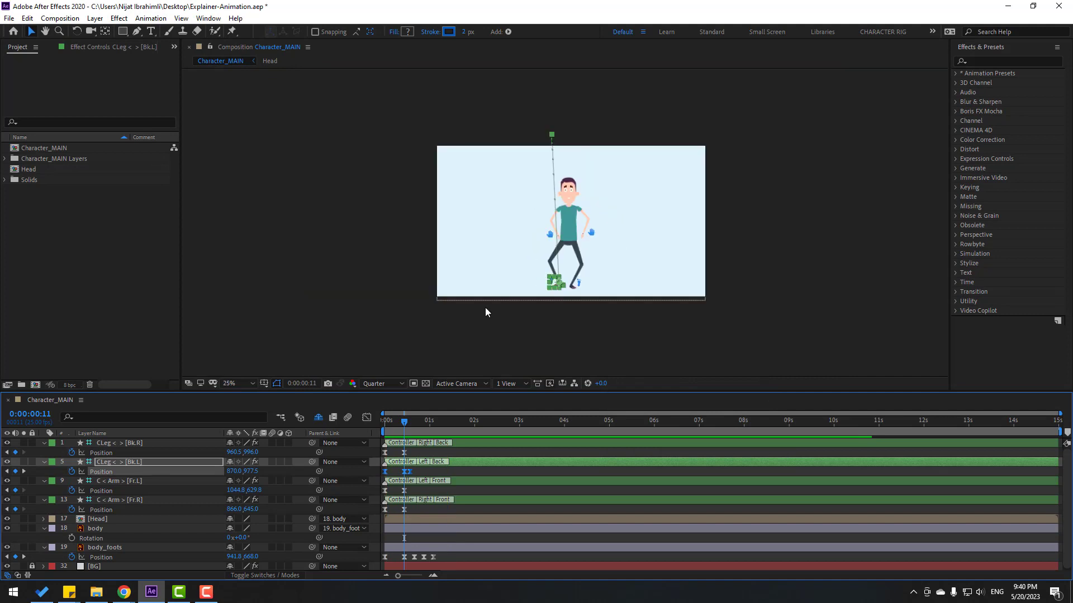
scroll(495, 311, "up", 1)
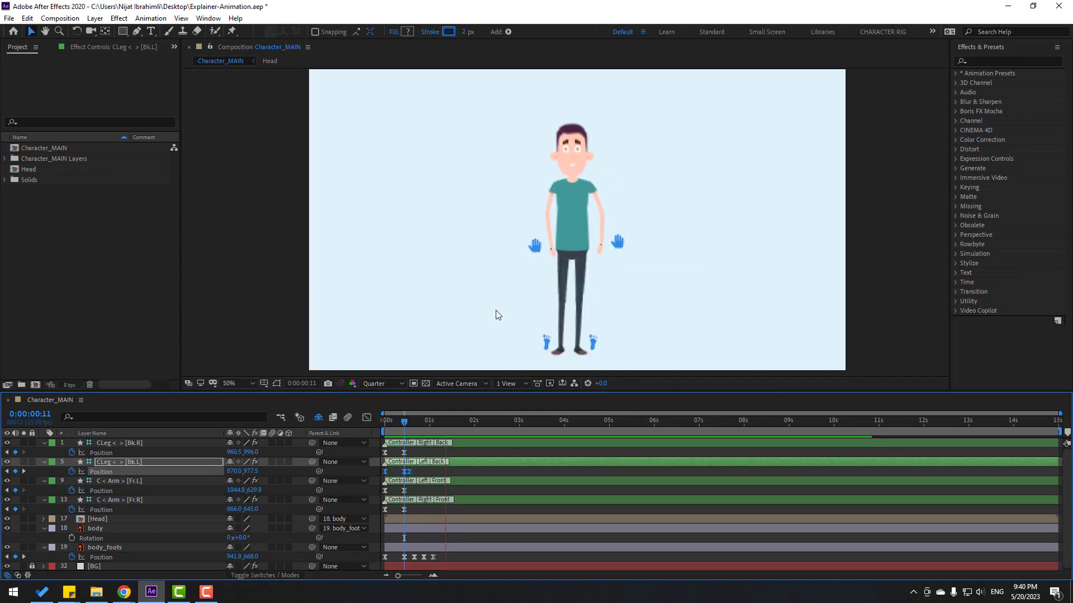
Keyframe the Fr.R arm controller's Position at 832.0, 645.0 on 0:00:00:17 and at 855.0, 650.0 on 0:00:00:23.
left_click(532, 249)
scroll(583, 237, "up", 1)
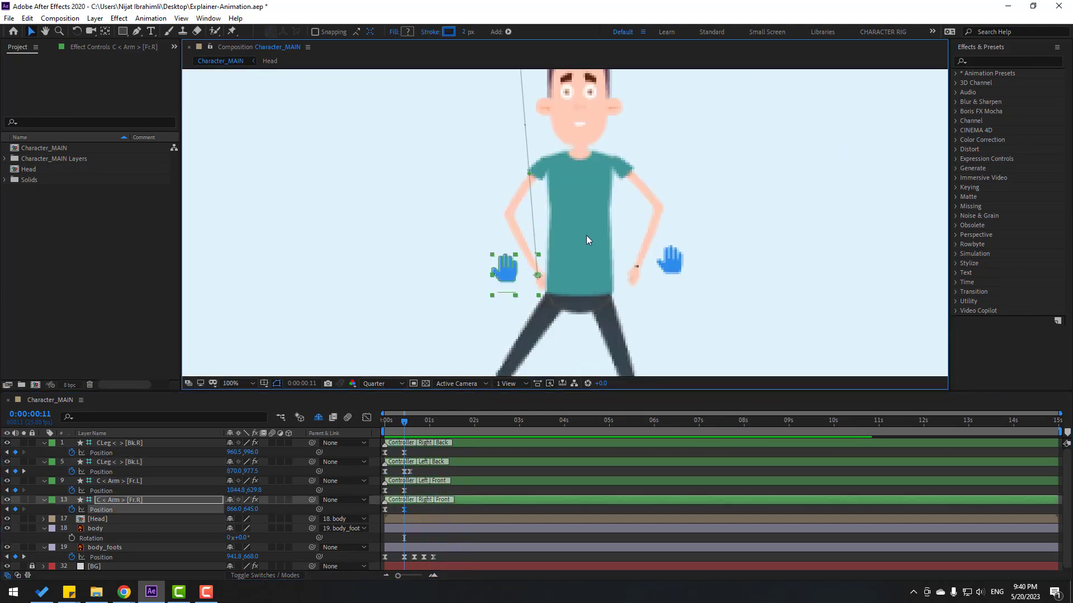
left_click_drag(586, 241, 588, 246)
mouse_move(403, 426)
left_mouse_down()
mouse_move(393, 425)
mouse_move(404, 426)
left_mouse_up()
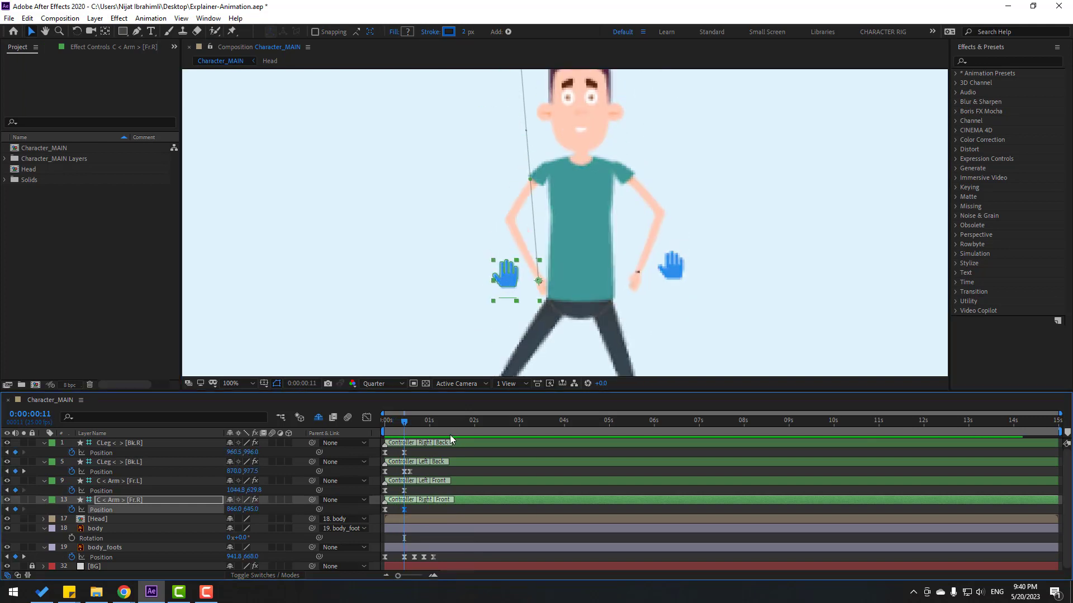
left_click(305, 384)
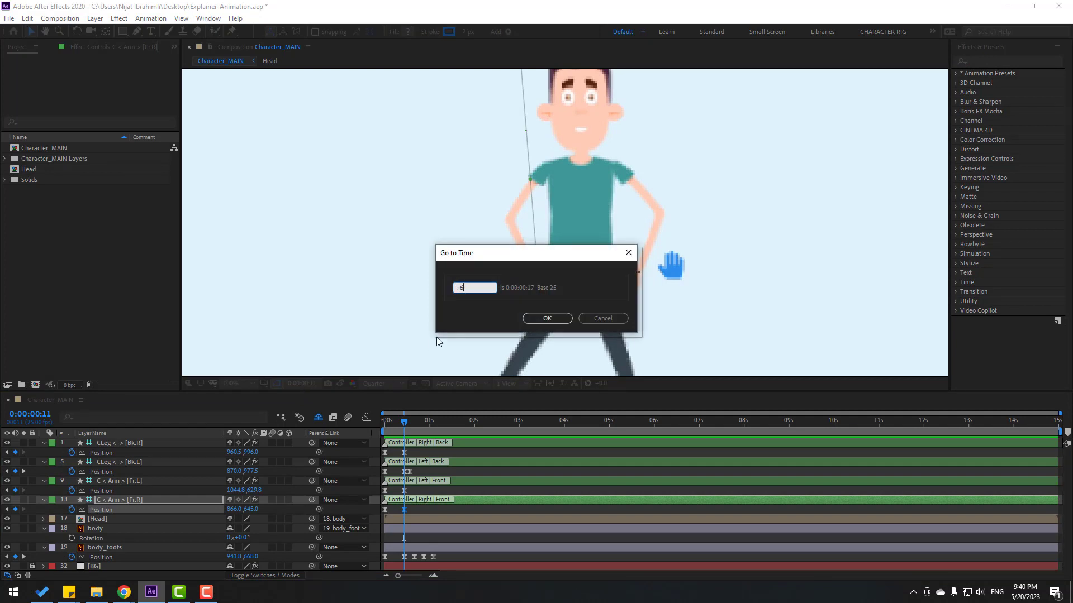
key("Return")
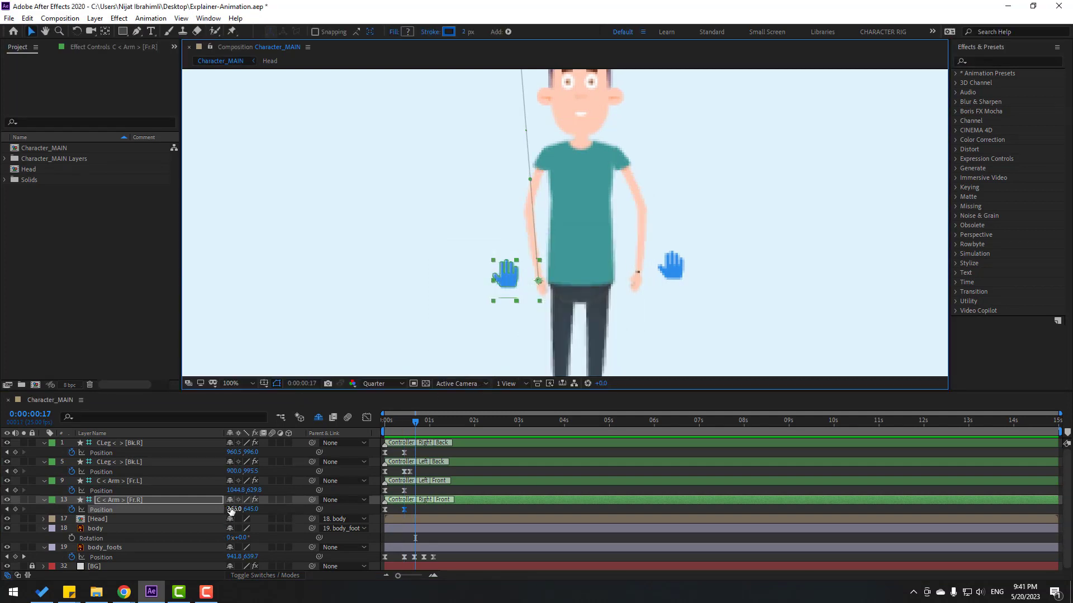
left_click_drag(231, 509, 210, 511)
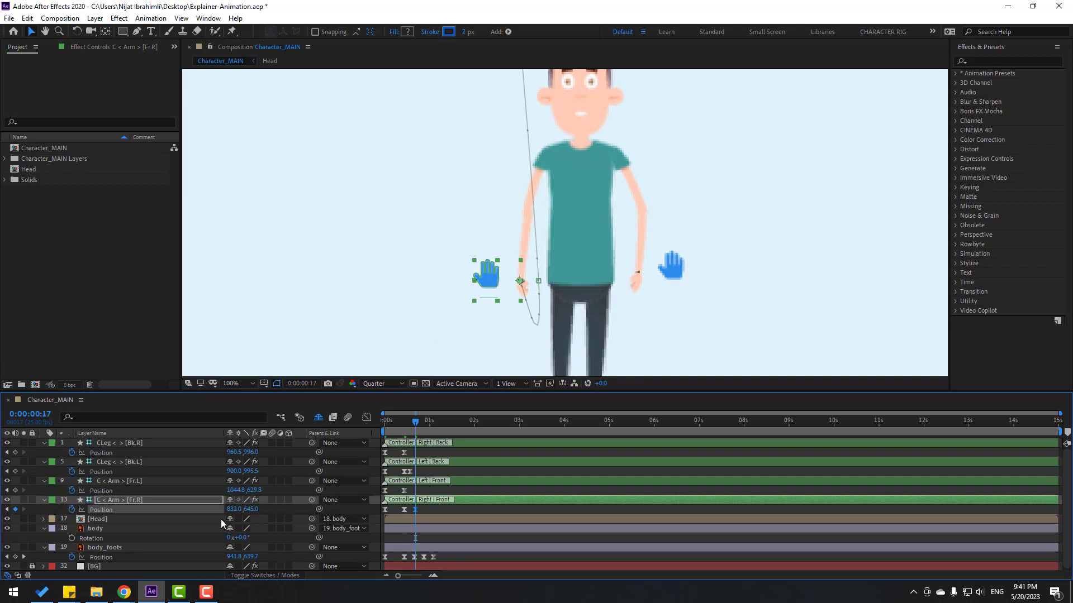
key("space")
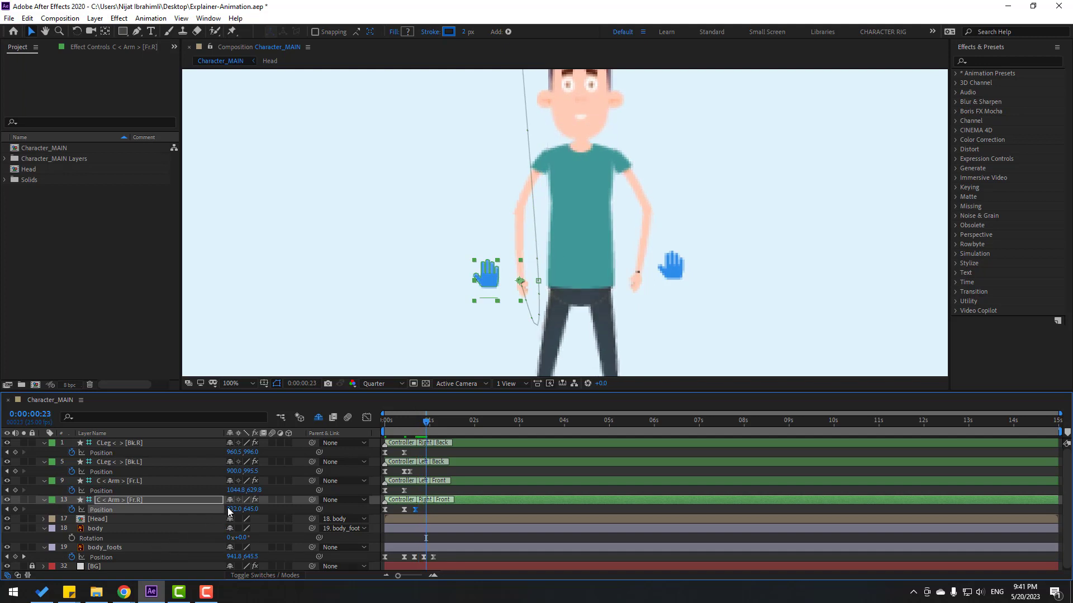
left_click_drag(229, 511, 256, 509)
Add two more Fr.R arm Position keyframes, ending at 852.0, 639.0 on 0:00:01:08, and preview the arm swing.
key("Page_Down")
key("Page_Down")
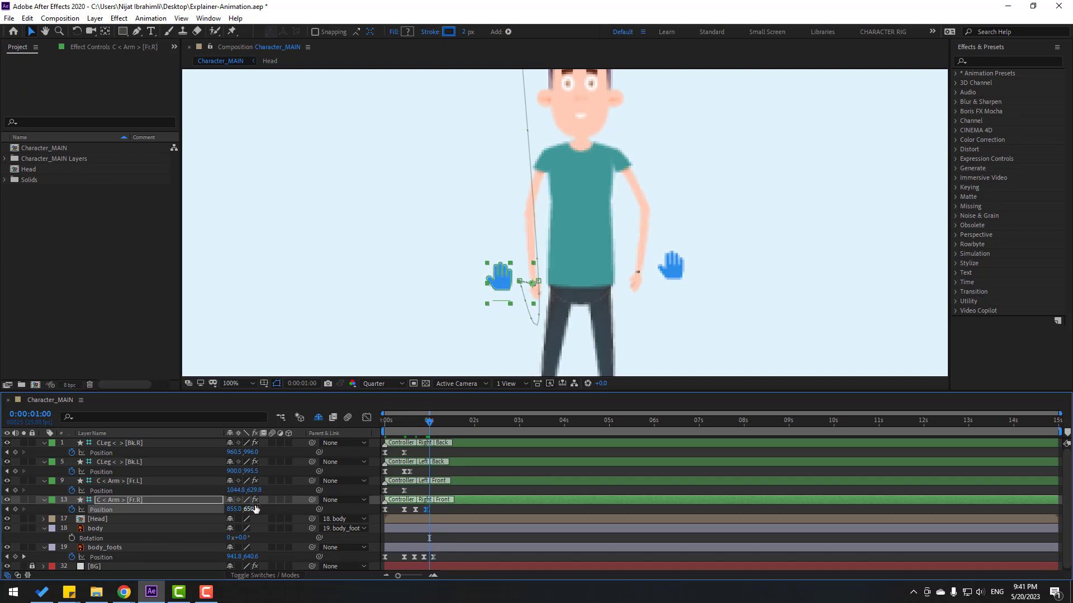
key("Page_Down")
key("Page_Down")
left_click_drag(238, 511, 237, 510)
key("Page_Down")
key("Page_Down")
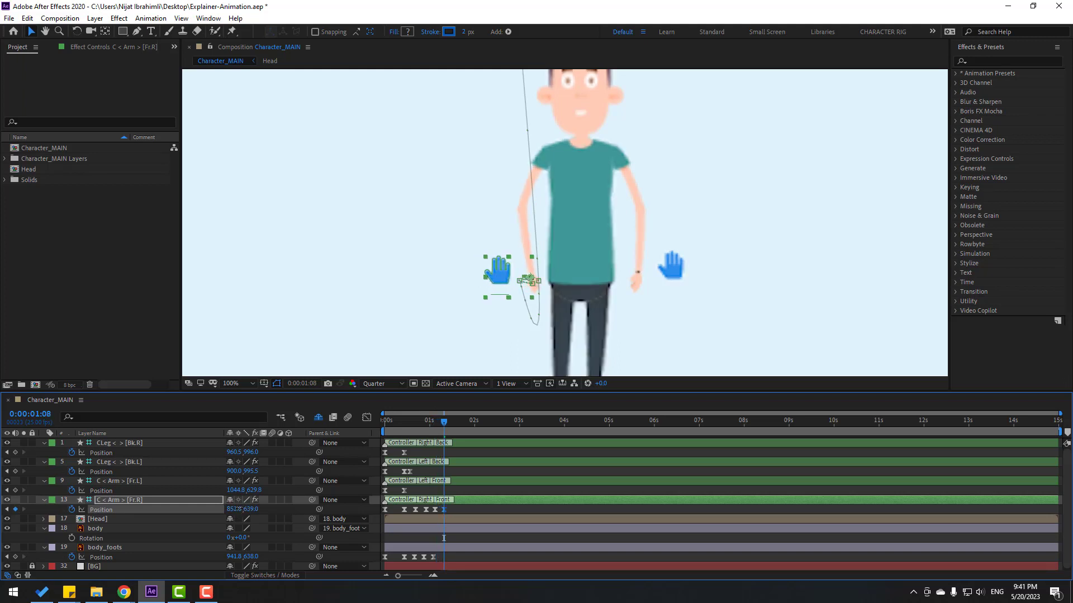
left_click(457, 511)
key("space")
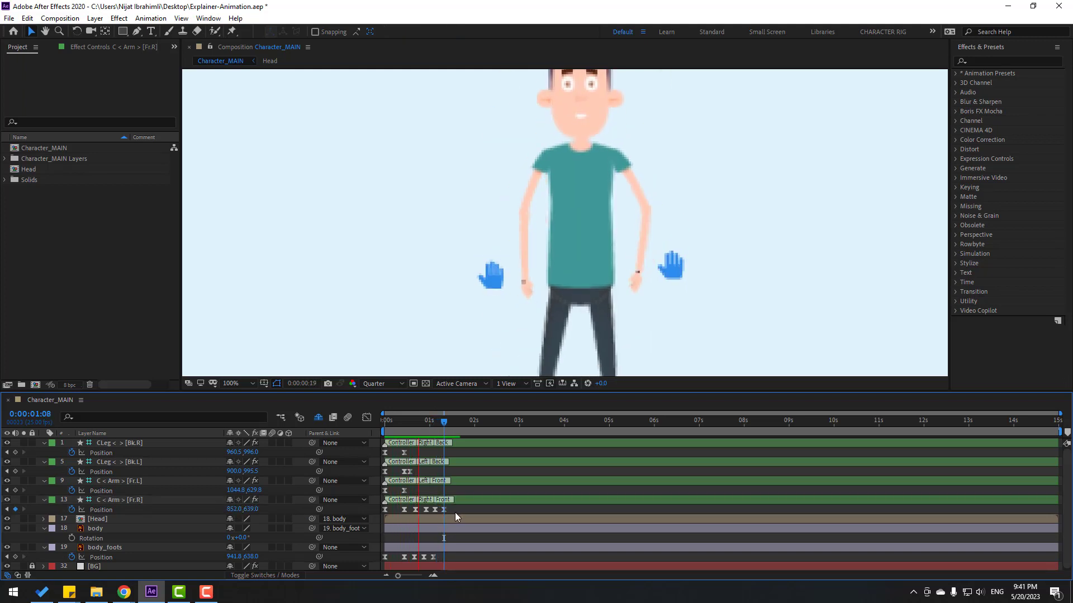
scroll(599, 270, "down", 2)
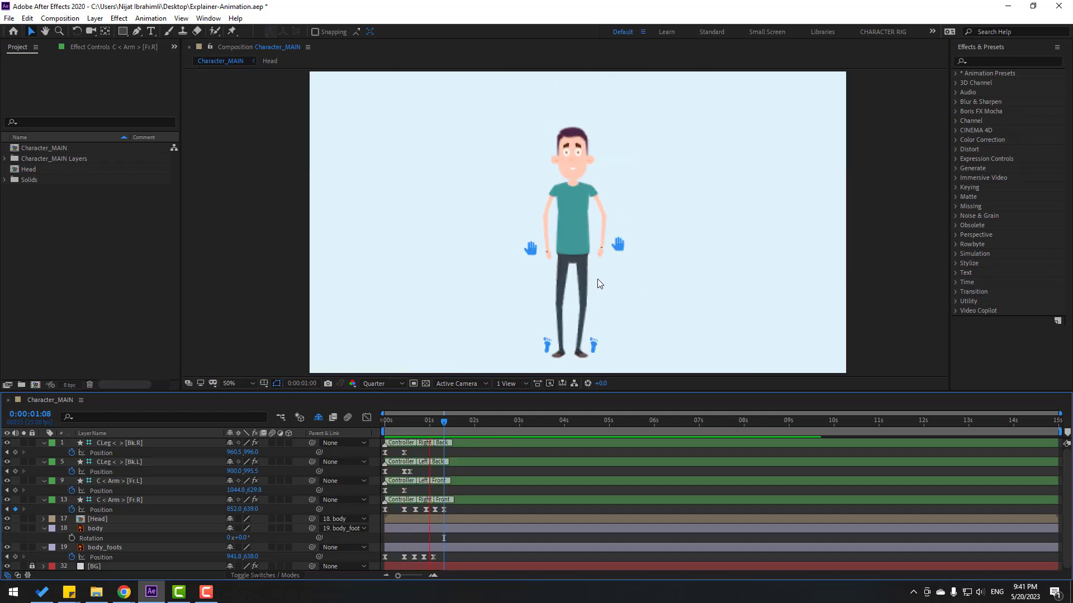
key("space")
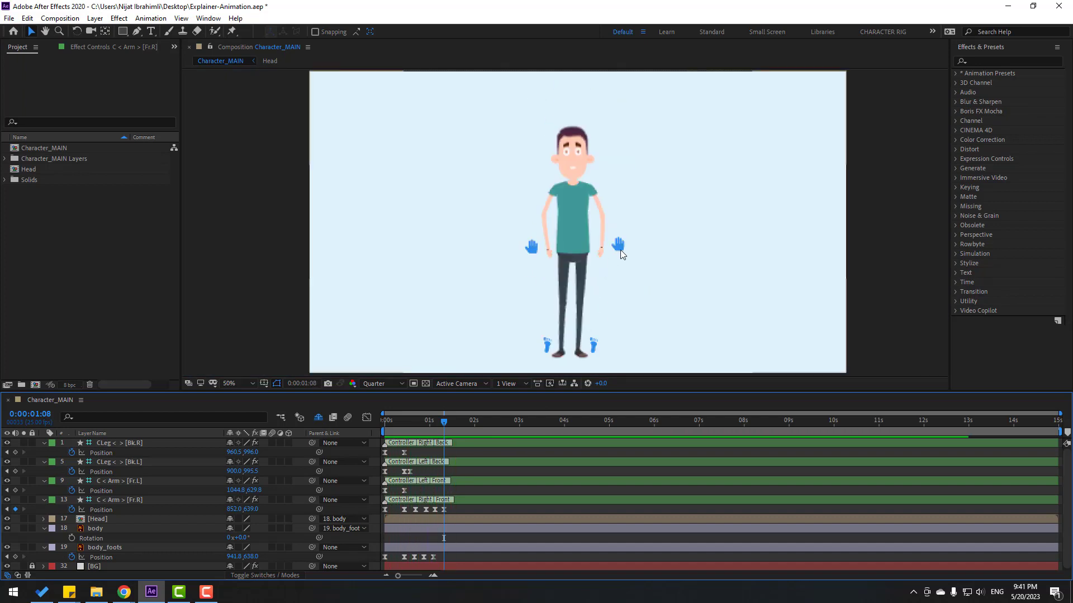
Add a Position keyframe to the Fr.L arm controller a few frames after the landing, shifting the hand horizontally.
left_click(620, 251)
left_click(408, 420)
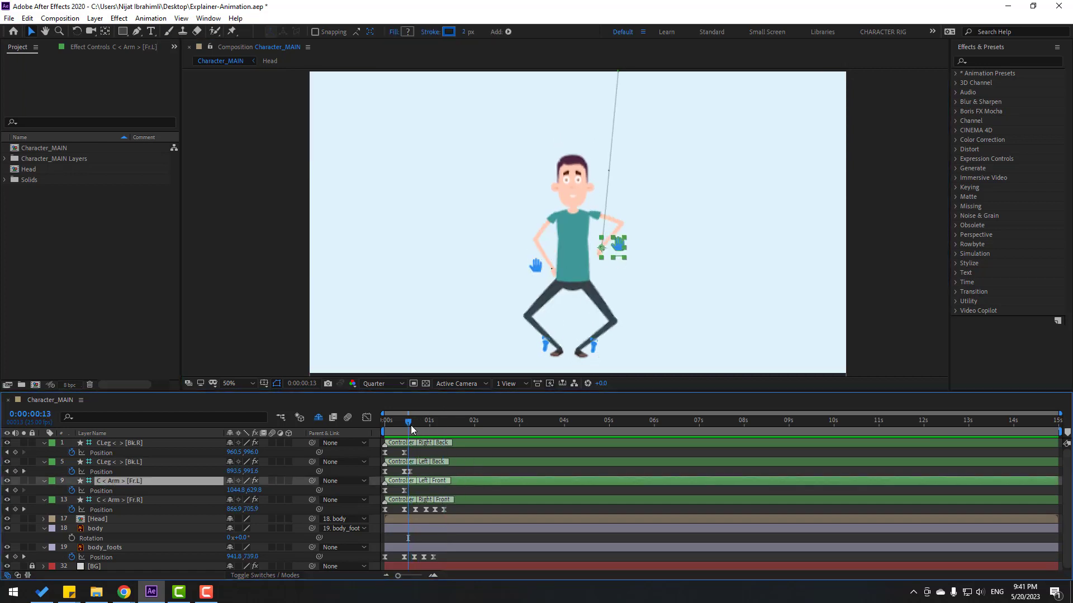
left_click(404, 424)
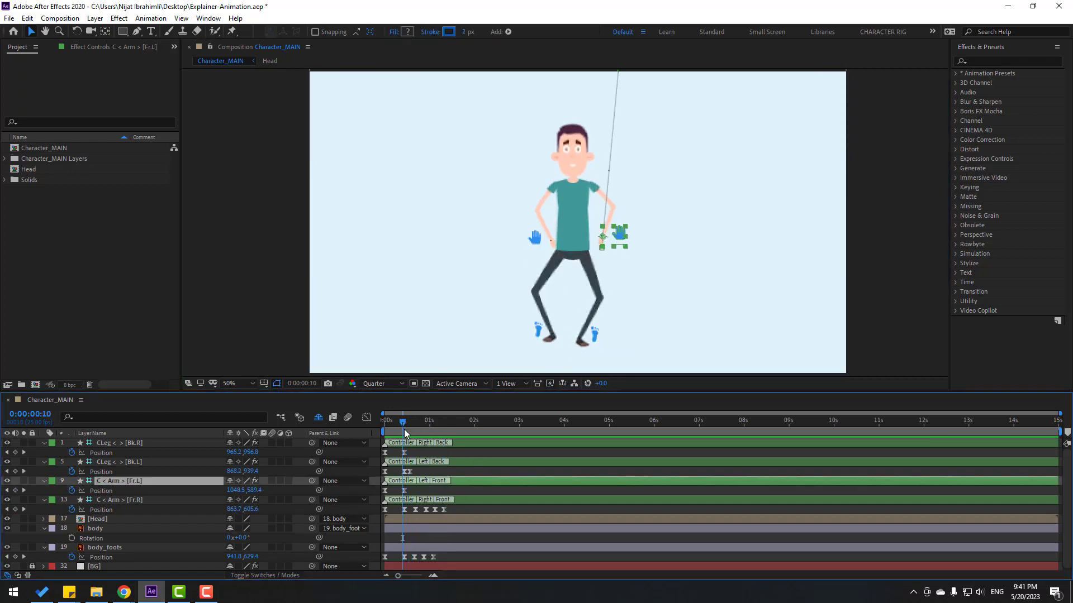
key("Page_Down")
key("Page_Down")
key("Page_Down")
key("Page_Down")
key("Page_Down")
mouse_move(236, 490)
left_mouse_down()
mouse_move(246, 489)
mouse_move(216, 485)
mouse_move(244, 490)
left_mouse_up()
Continue the Fr.L arm swing with further Position keyframes, the last one on 0:00:01:02 with X at 1049.0.
key("Page_Down")
key("Page_Down")
key("Page_Down")
key("Page_Down")
key("Page_Down")
key("Page_Down")
key("Page_Down")
key("Page_Down")
key("Page_Down")
key("Page_Down")
Set the spatial interpolation of the Fr.L and Fr.R arm Position keyframes from the landing onward to Linear, and preview the motion.
left_click_drag(455, 490, 398, 513)
right_click(426, 494)
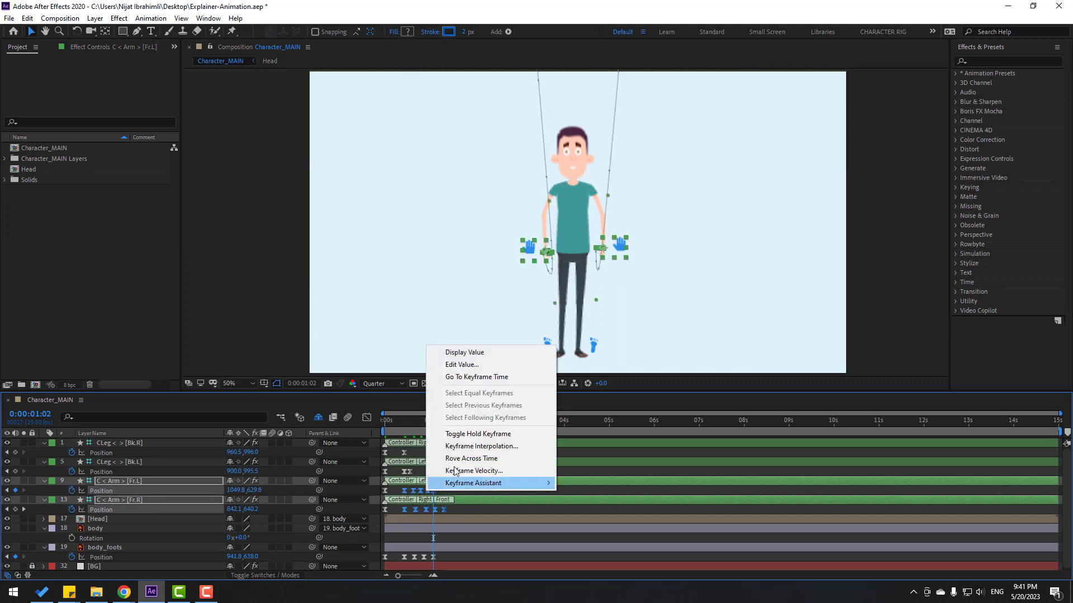
left_click(480, 447)
left_click(722, 368)
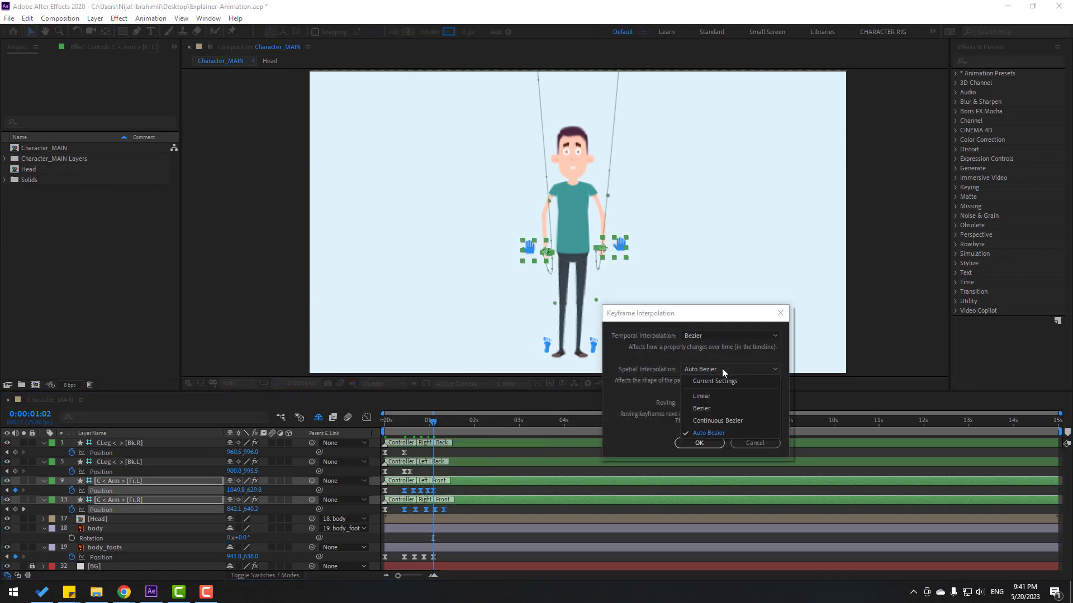
left_click(711, 397)
left_click(699, 443)
key("space")
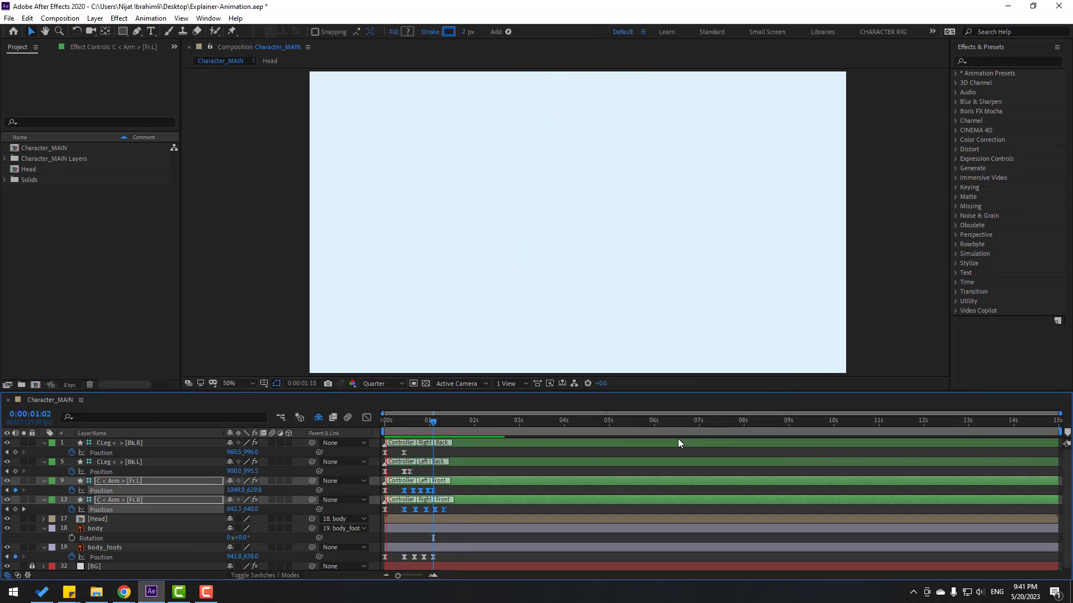
Stretch the Fr.L arm swing keyframes so the last one lines up with the final Fr.R keyframe, and preview the landing.
left_click(445, 487)
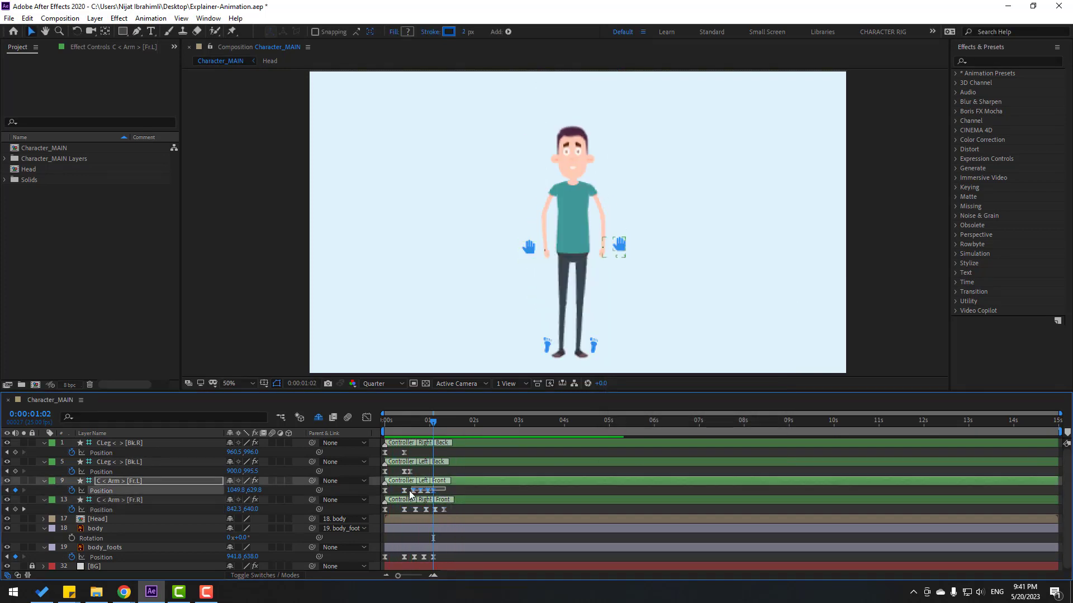
left_click_drag(442, 488, 446, 488)
key("space")
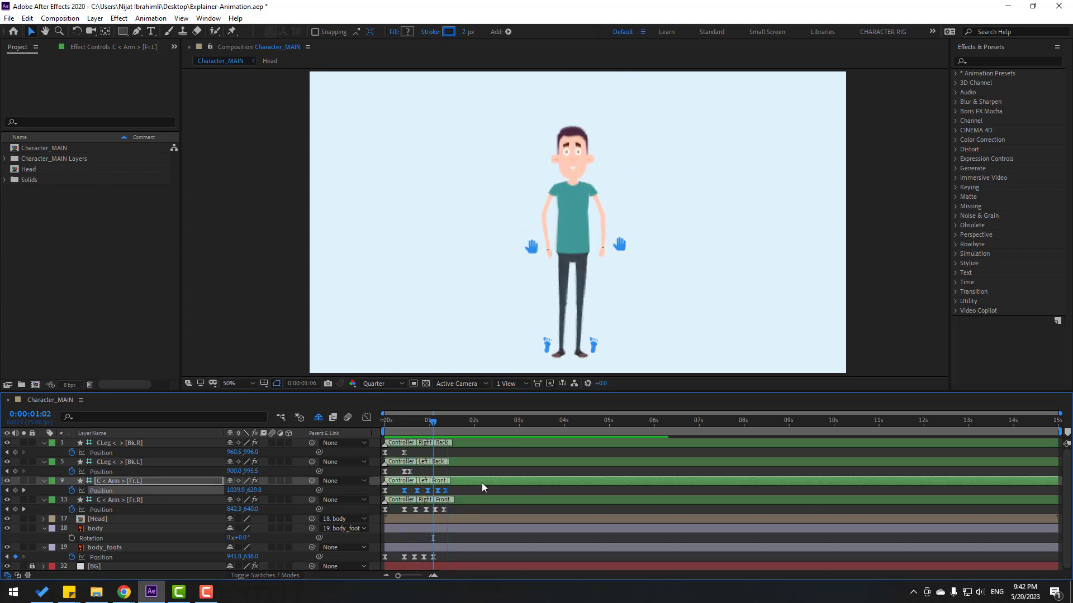
key("space")
key("space")
key("space")
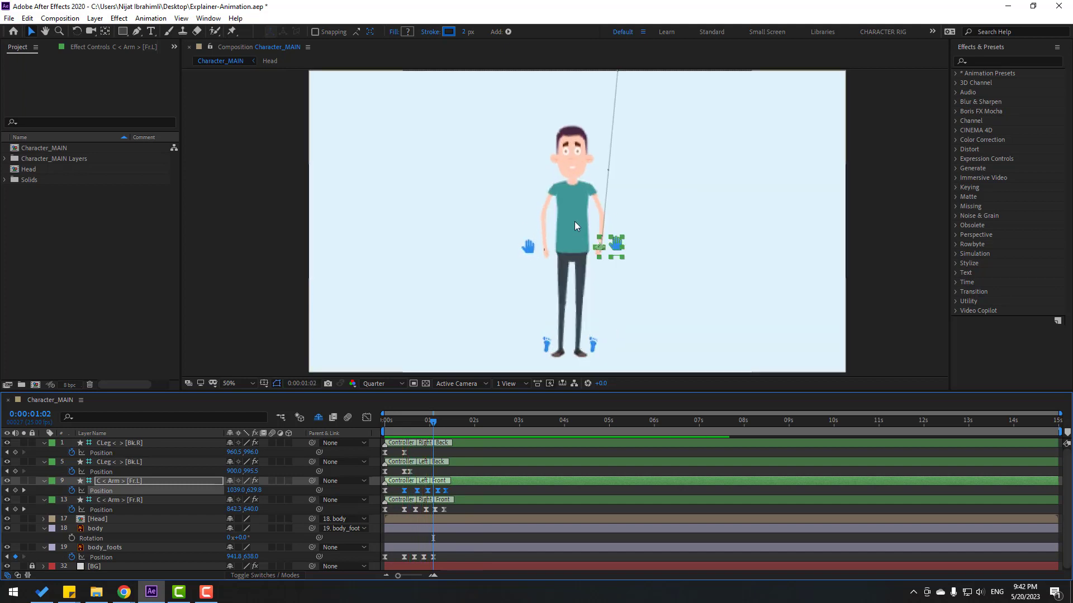
Keyframe the body layer's Rotation at -8° on 0:00:00:00 and at 4° on 0:00:00:12.
left_click(574, 221)
left_click(107, 528)
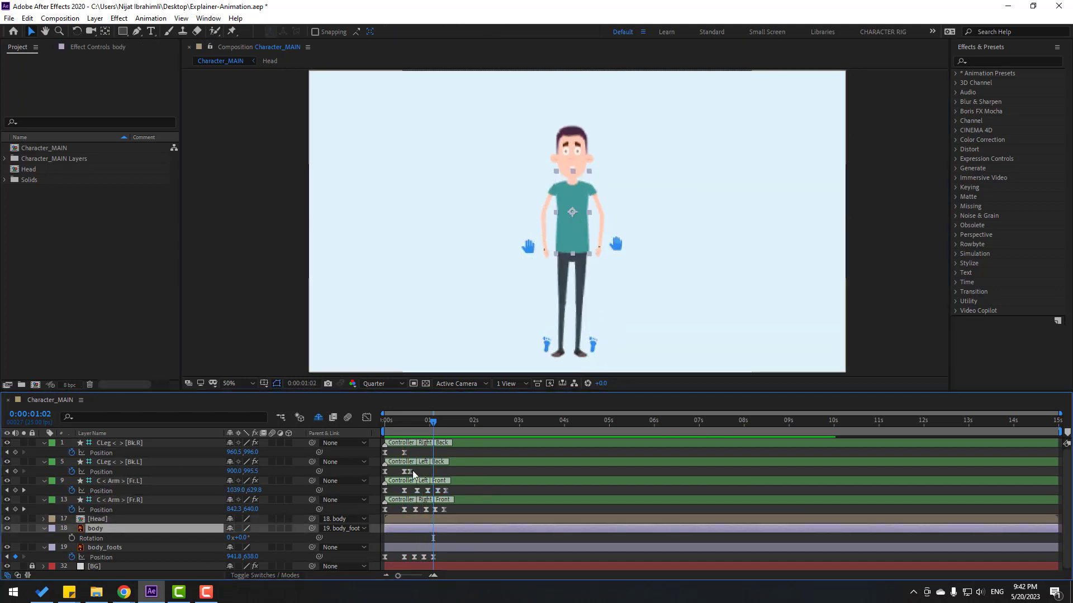
left_click_drag(433, 420, 371, 423)
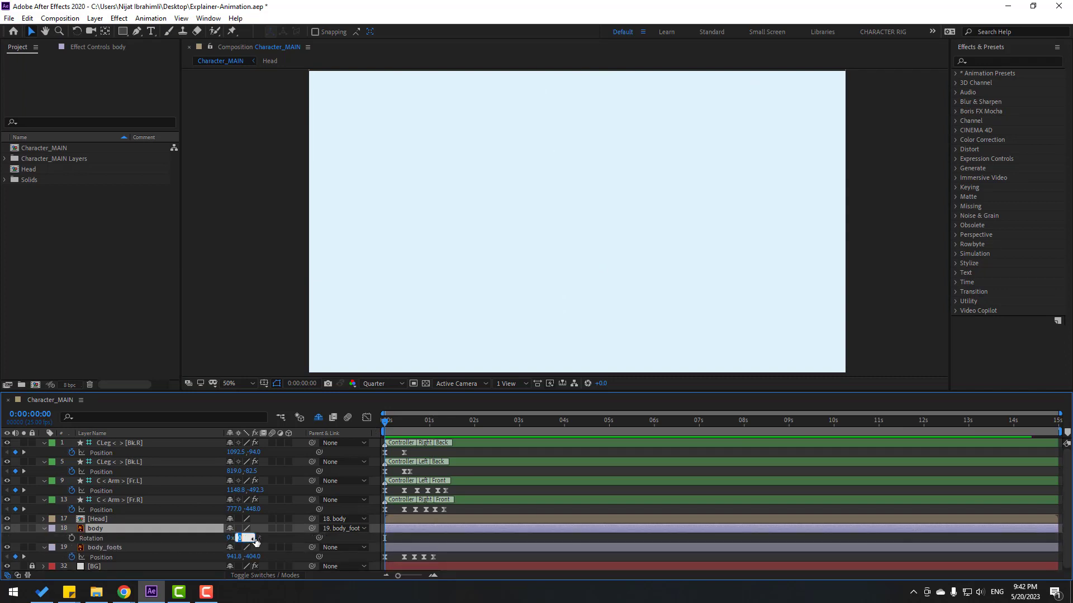
left_click(251, 538)
type("-8")
key("Return")
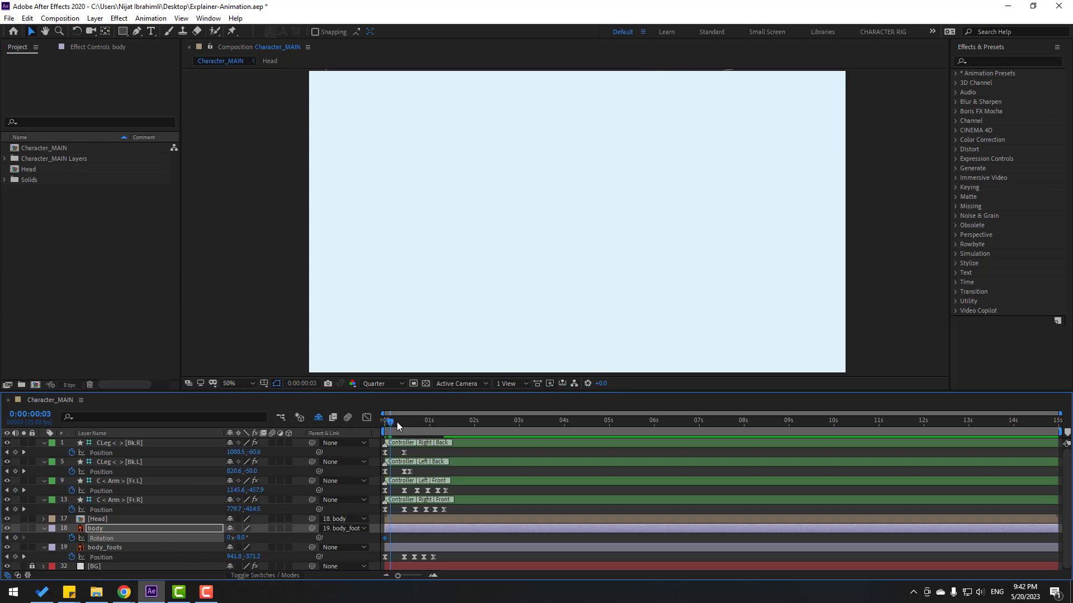
left_click_drag(396, 421, 406, 421)
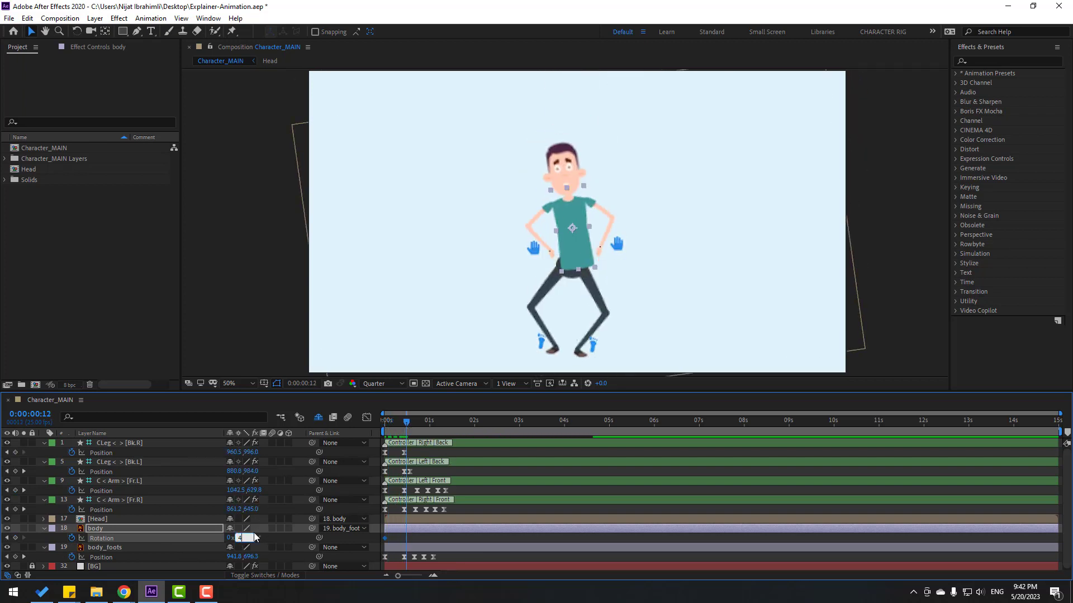
key("Return")
Move the body layer's anchor point down to the waist, and preview the rotation.
key("slash")
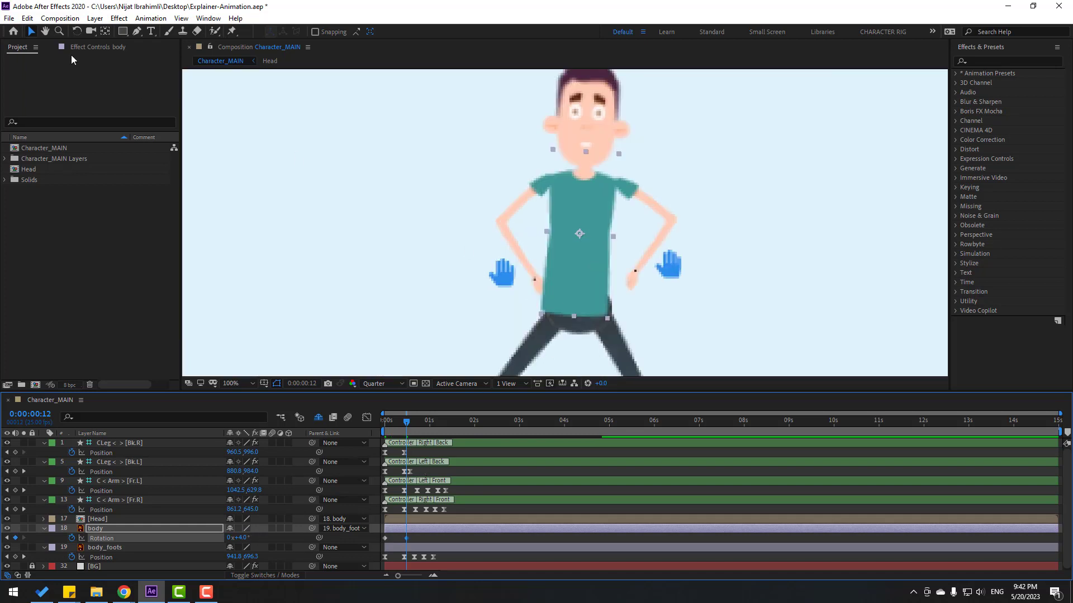
left_click(104, 31)
left_click_drag(579, 237, 575, 304)
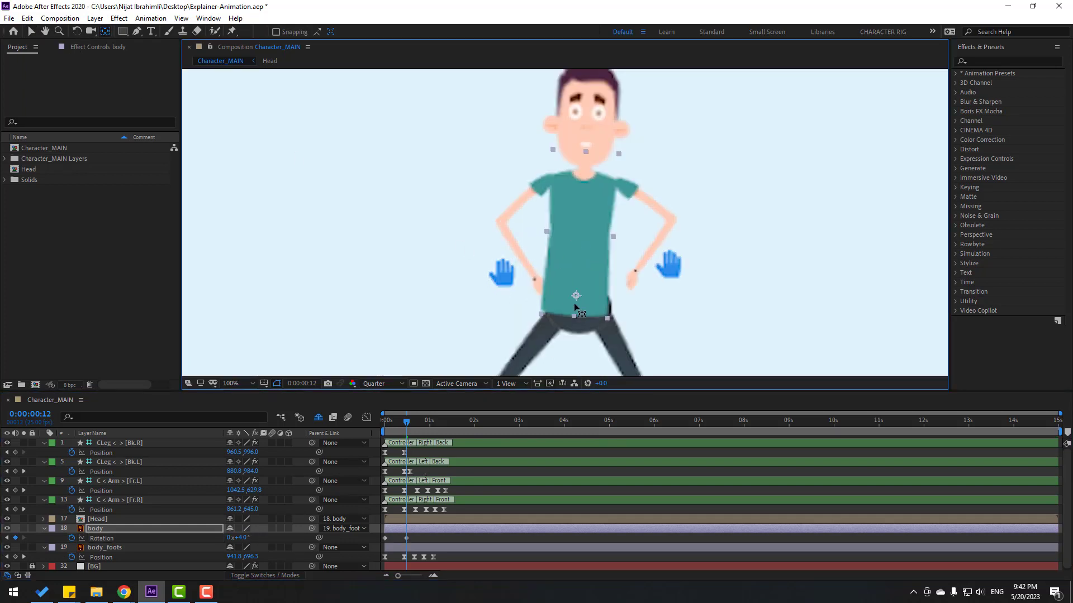
left_click(31, 31)
scroll(605, 239, "down", 1)
key("space")
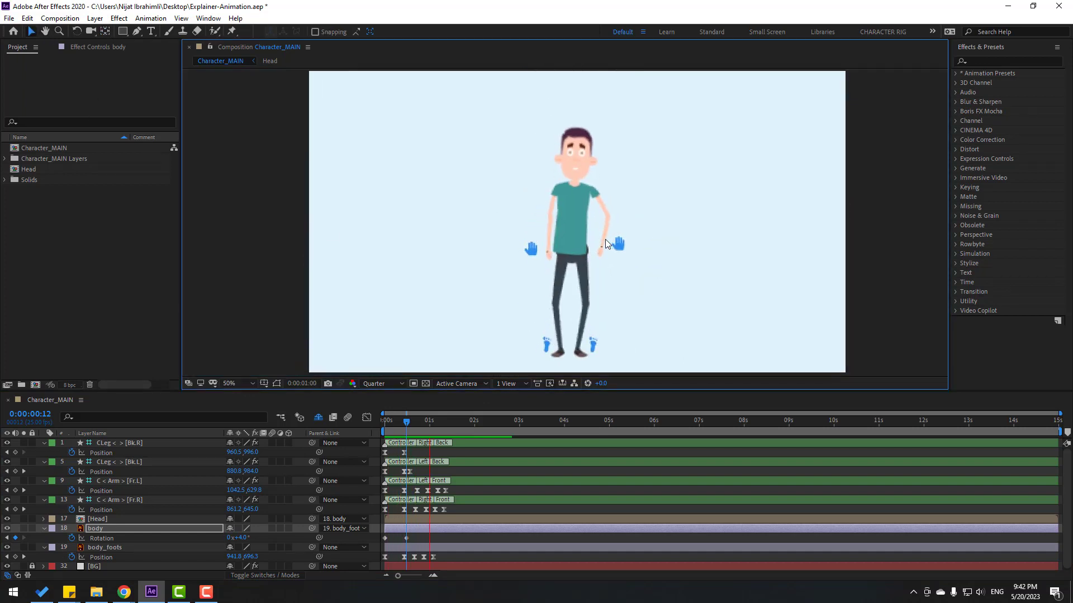
key("space")
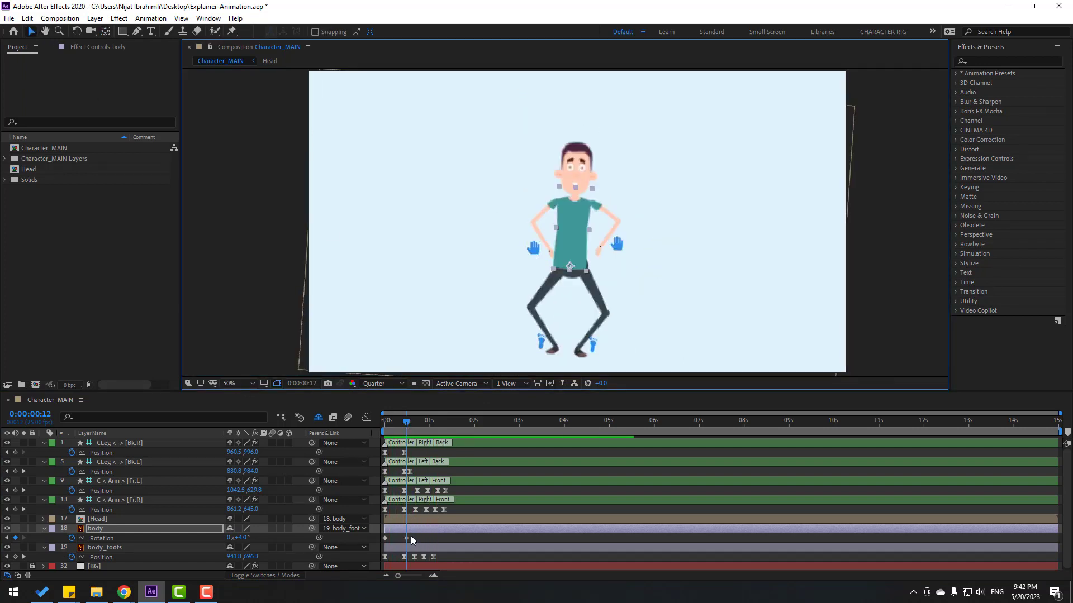
Shift both body Rotation keyframes later, to 0:00:00:05 and 0:00:00:17, and preview the landing.
mouse_move(410, 535)
left_mouse_down()
mouse_move(378, 542)
mouse_move(393, 537)
left_mouse_up()
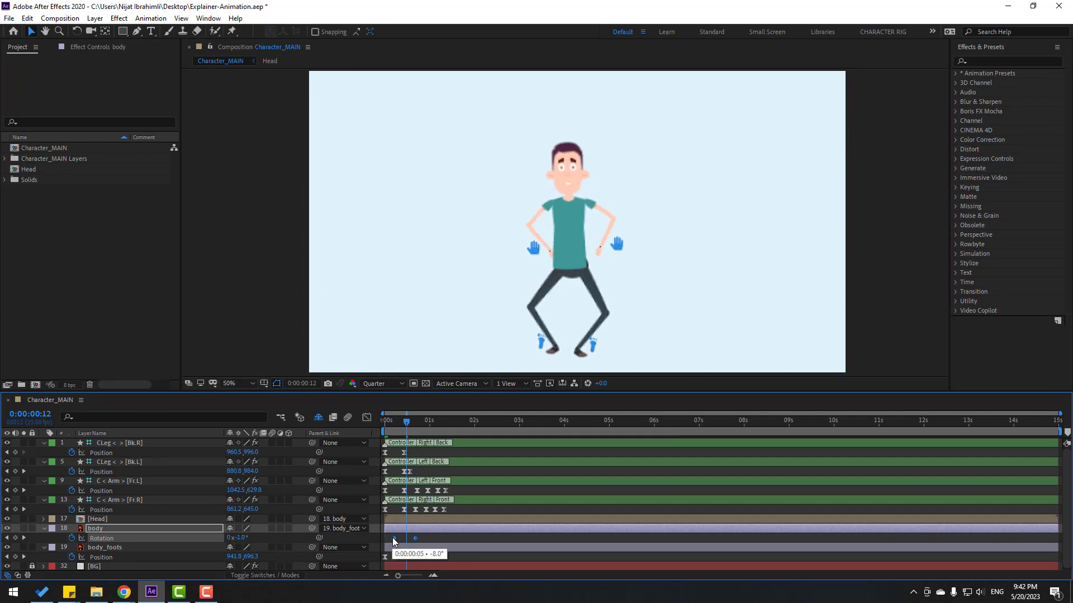
key("space")
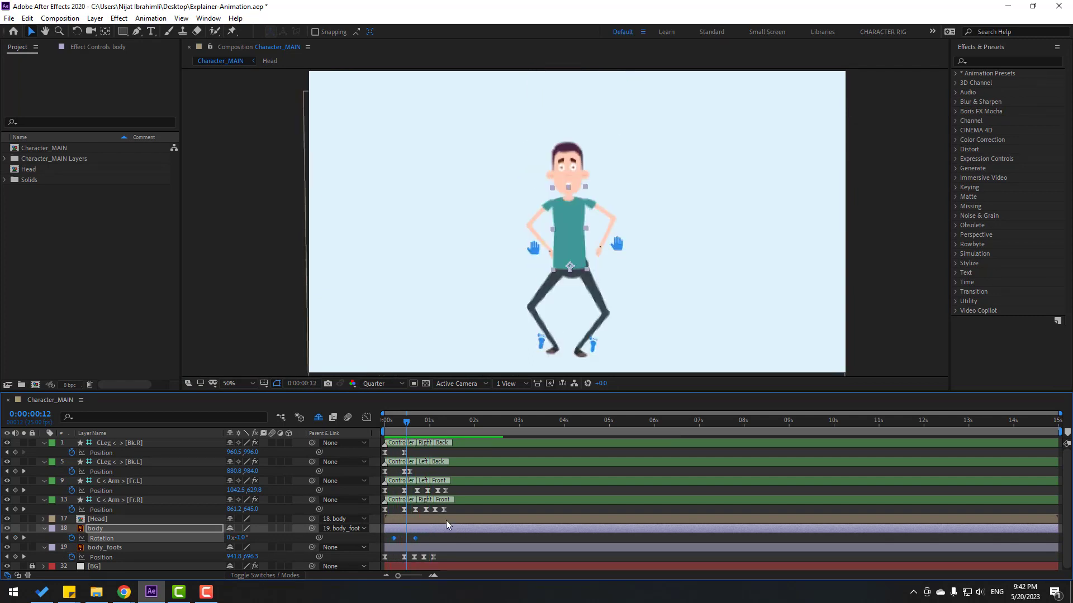
Set the body layer's Rotation to -2° on 0:00:00:23.
left_click(414, 424)
left_click_drag(415, 423, 417, 423)
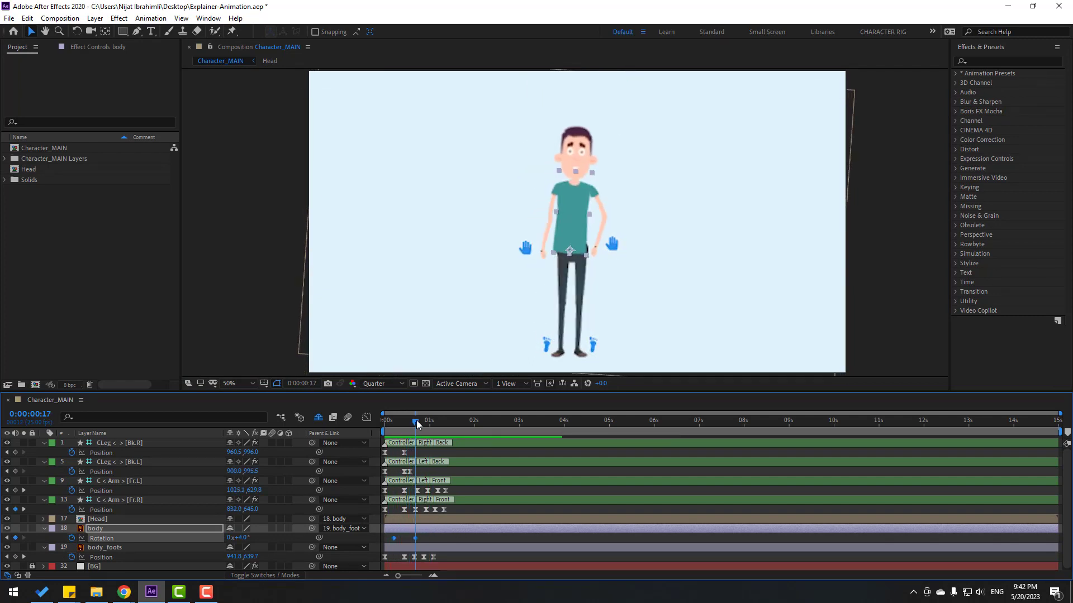
key("space")
left_click(437, 541)
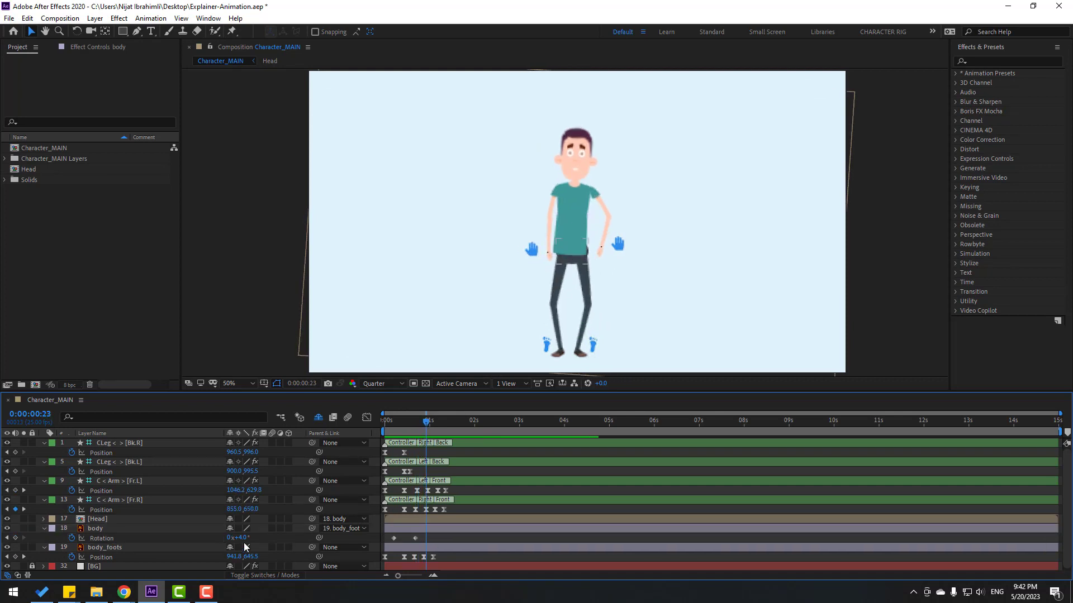
key("Return")
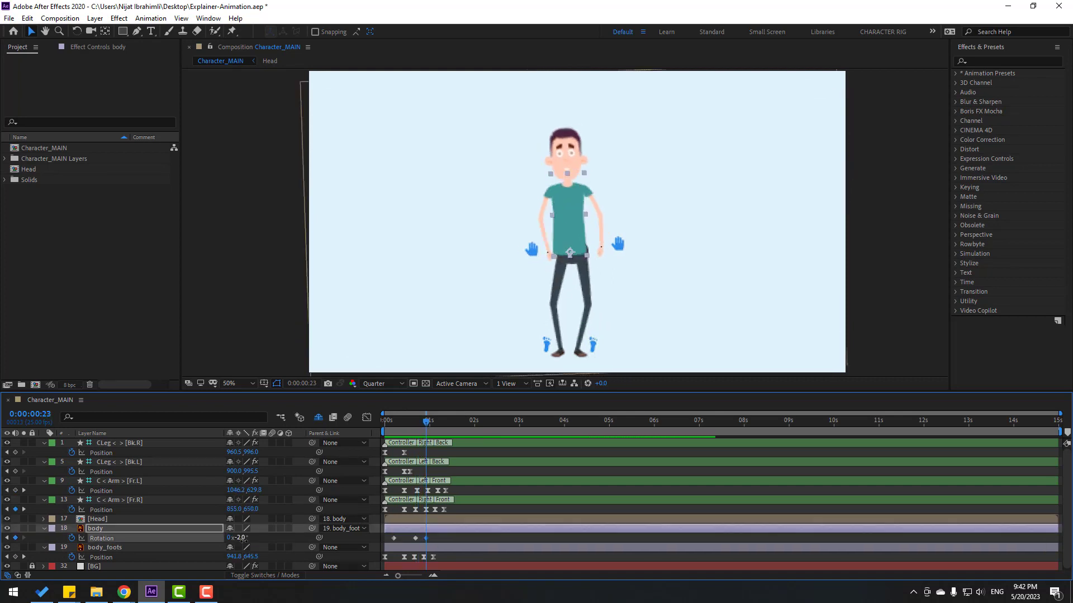
Inspect the waist up close, save the project, and preview the whole landing.
scroll(605, 255, "up", 1)
left_click_drag(592, 275, 597, 273)
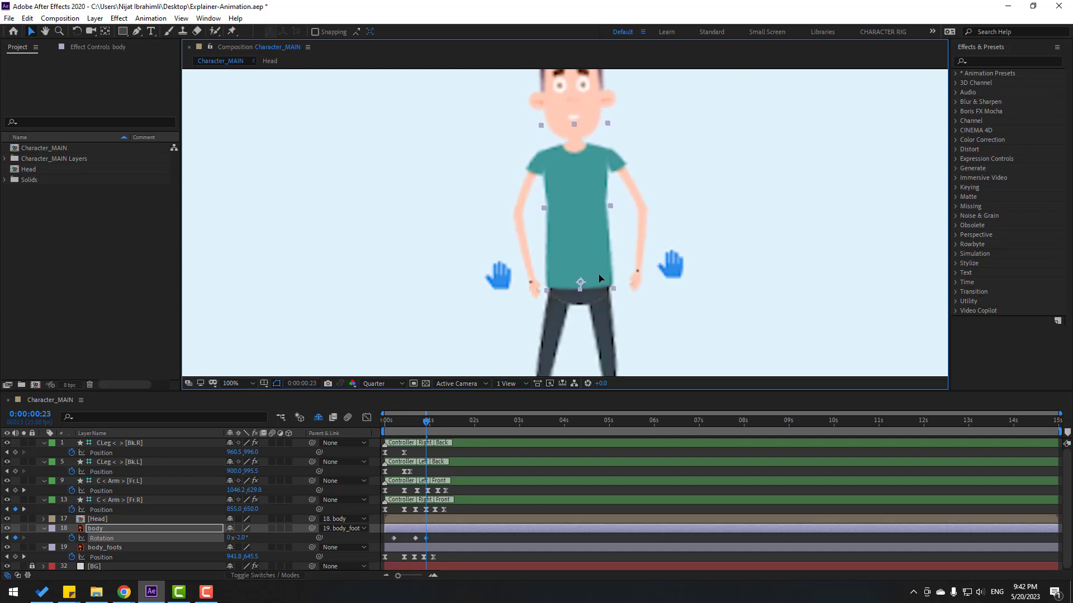
key("ctrl+s")
key("space")
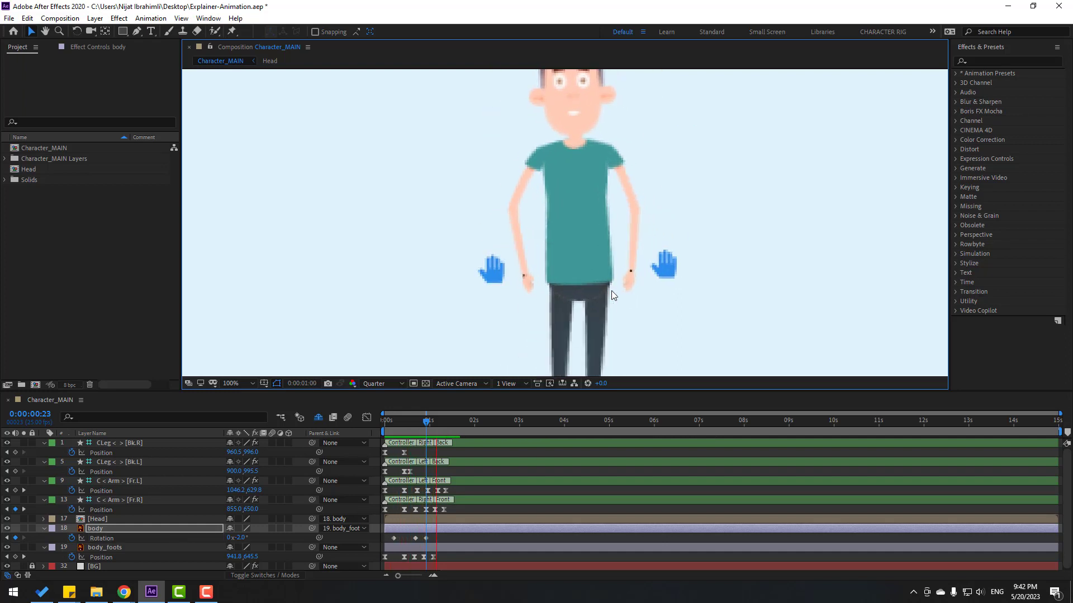
scroll(611, 290, "down", 1)
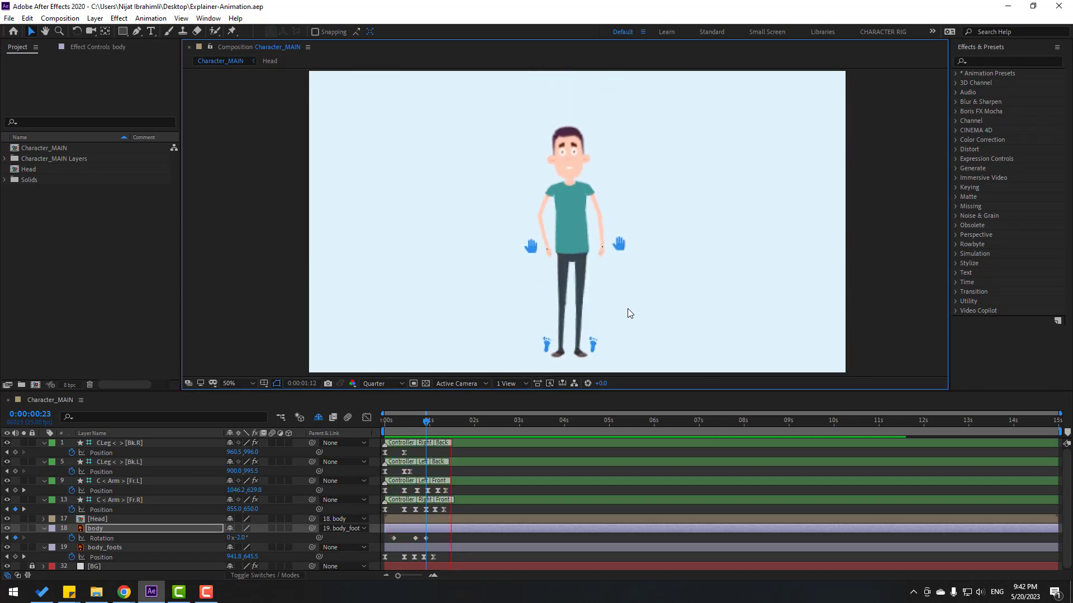
Move the Head layer's anchor point up to the chin, isolating the layer while placing it.
key("space")
key("space")
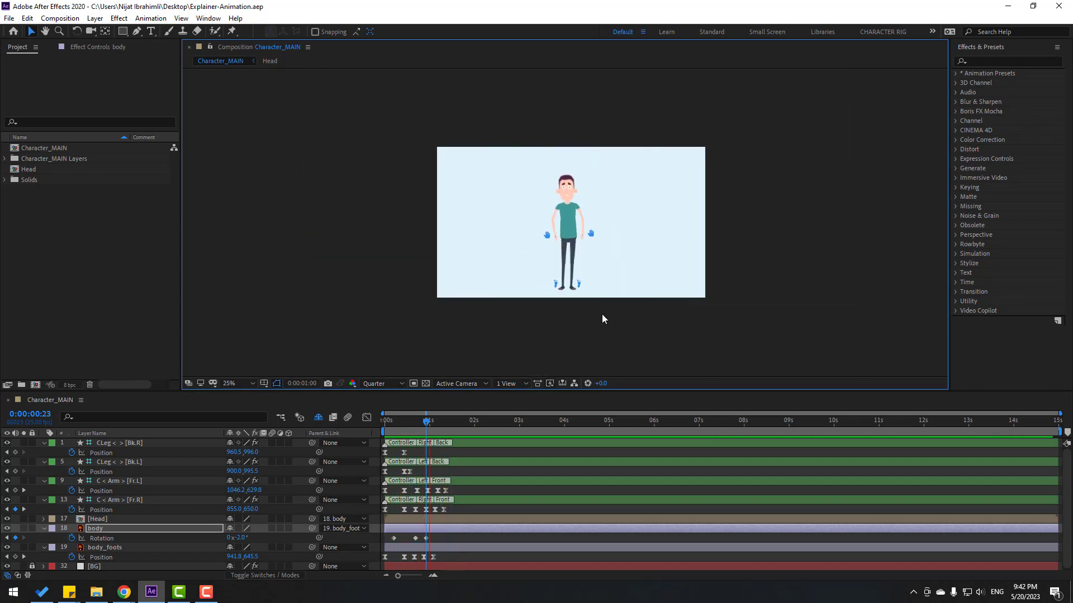
key("space")
left_click(109, 519)
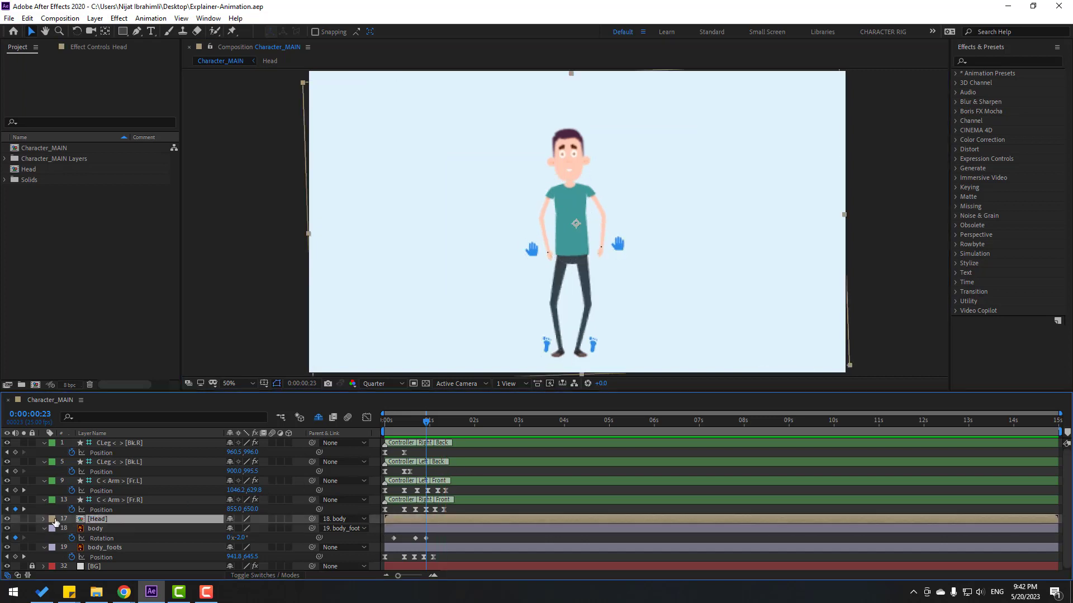
left_click(24, 519)
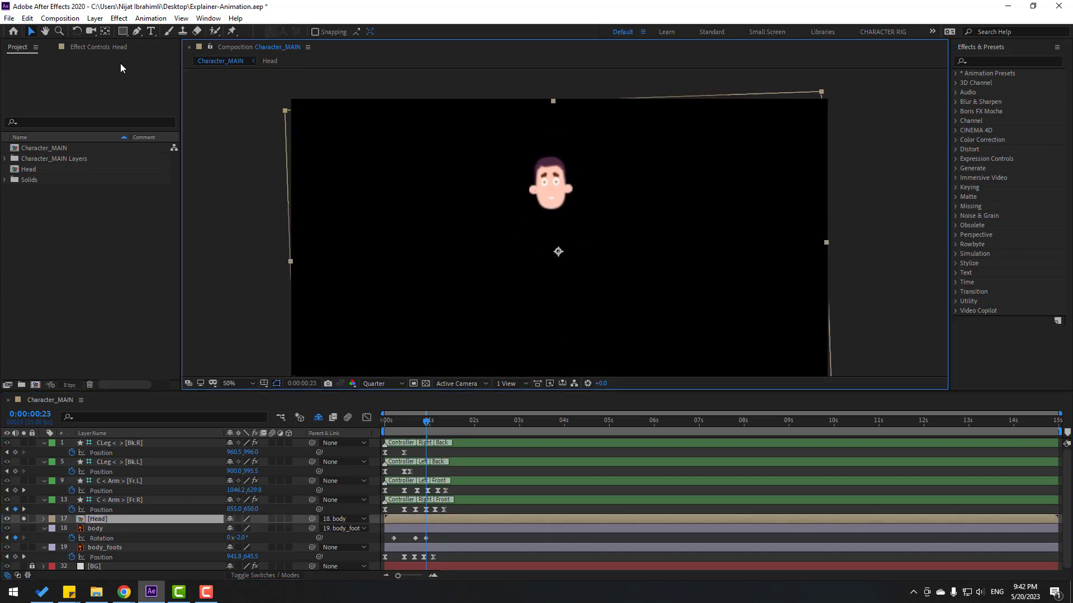
left_click(105, 32)
left_click_drag(558, 252, 558, 247)
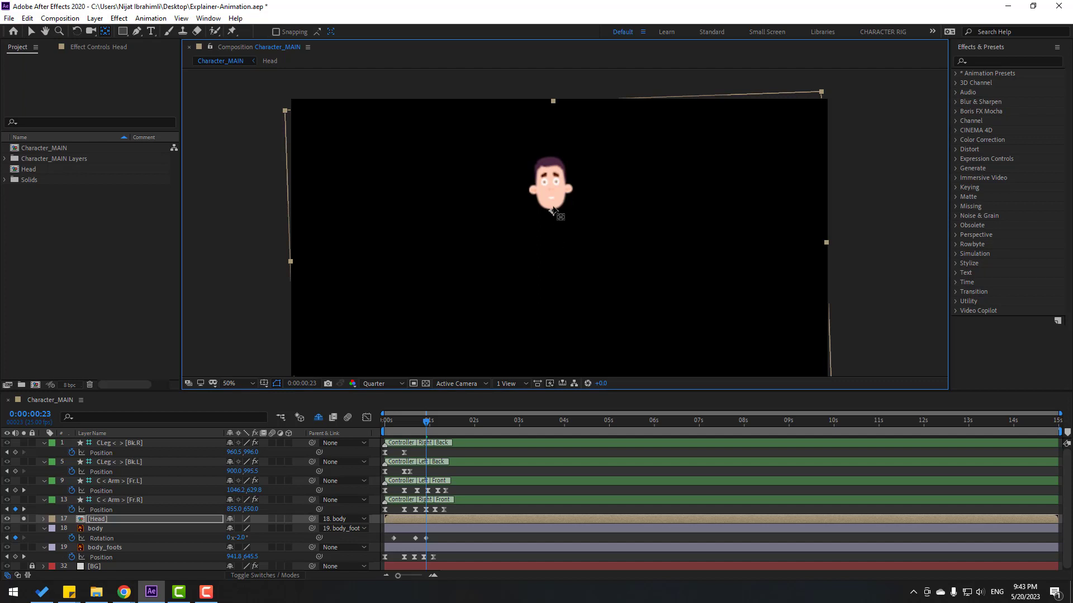
left_click(31, 35)
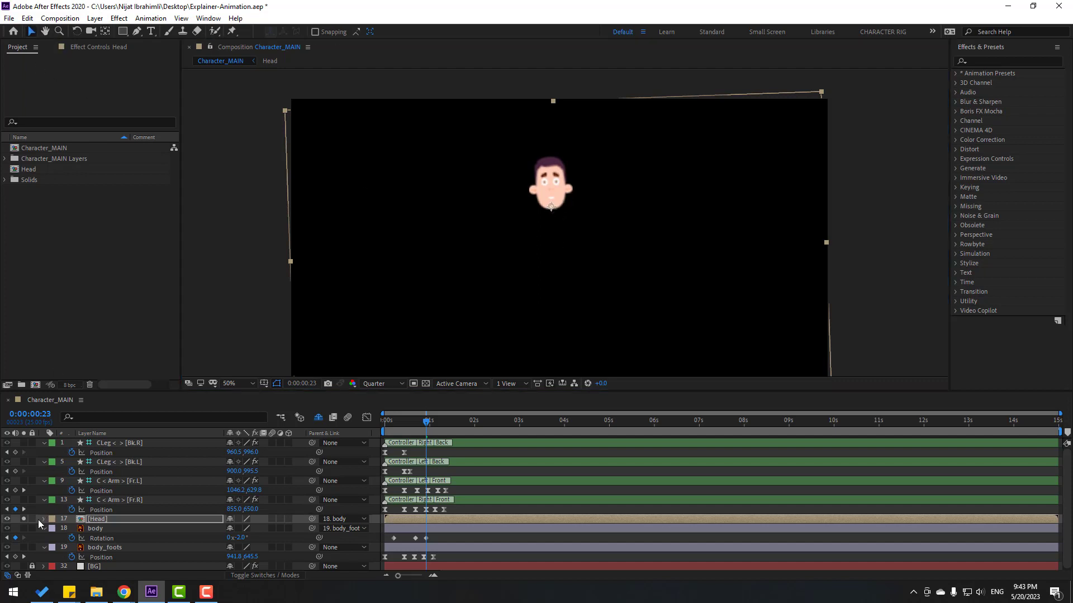
left_click(24, 519)
Set the Head layer's Rotation to -10° at 0:00:00:00 and start keyframing it.
left_click_drag(410, 428, 384, 428)
key("r")
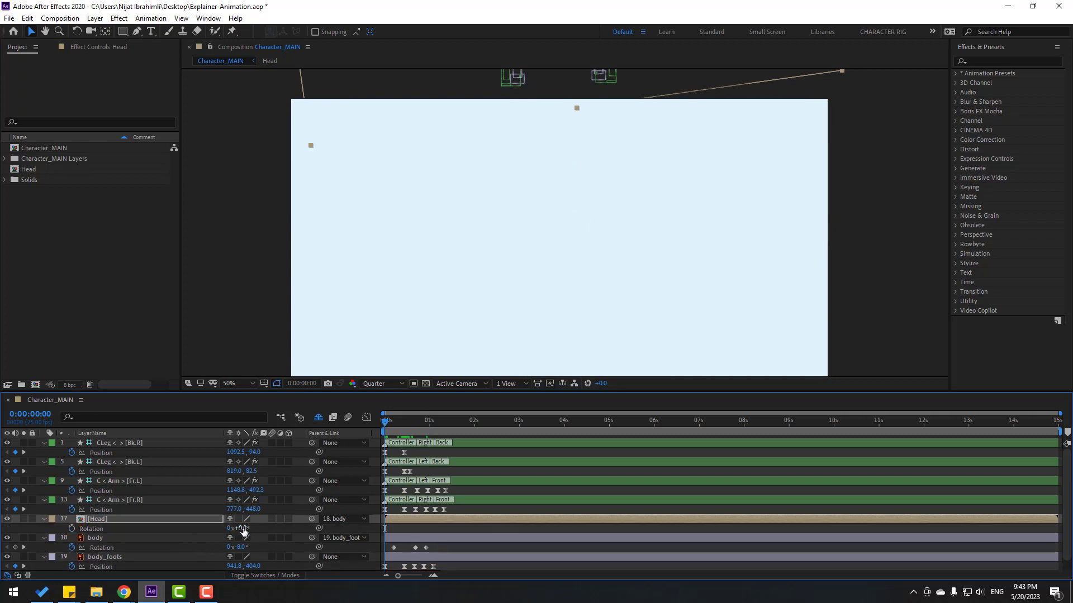
left_click_drag(670, 141, 615, 415)
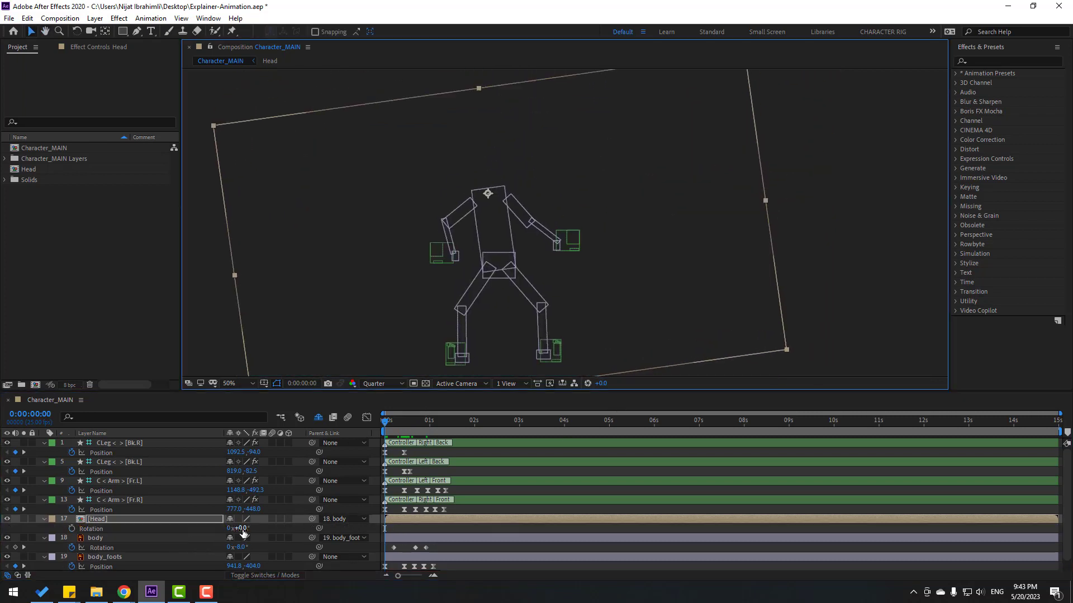
left_click_drag(243, 534, 210, 536)
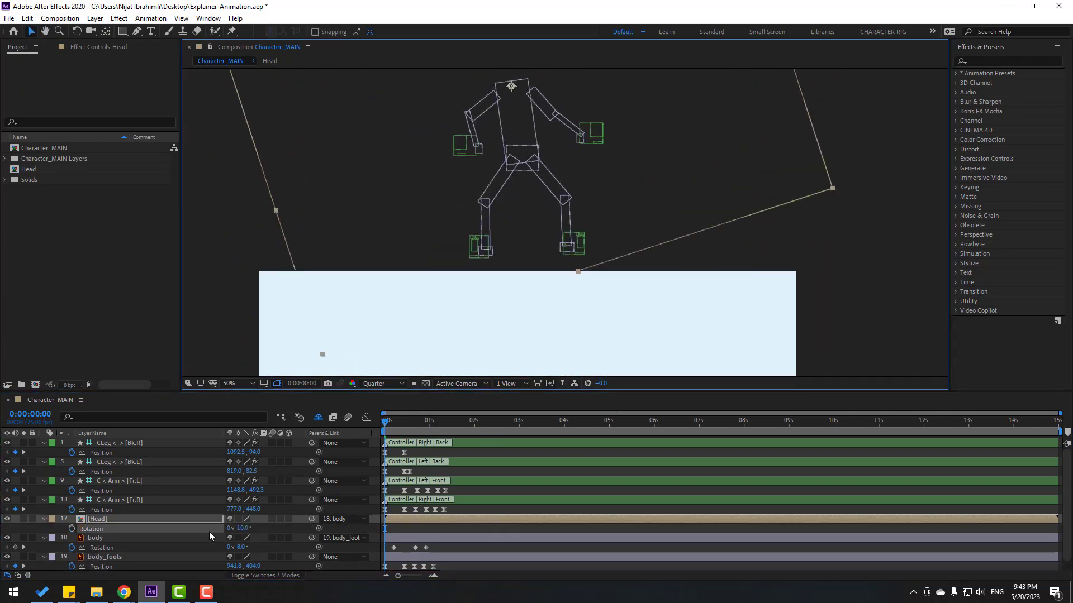
left_click(71, 529)
Set the Head layer's Rotation to 5° at 0:00:00:12.
left_click_drag(390, 427, 406, 422)
left_click_drag(568, 290, 561, 152)
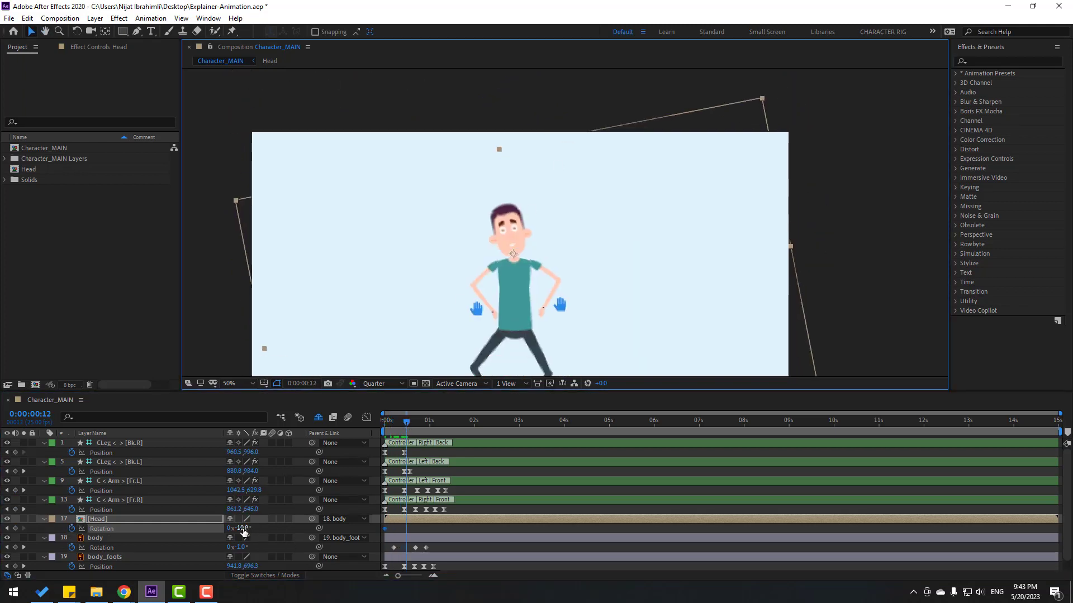
left_click(243, 528)
type("5")
key("Return")
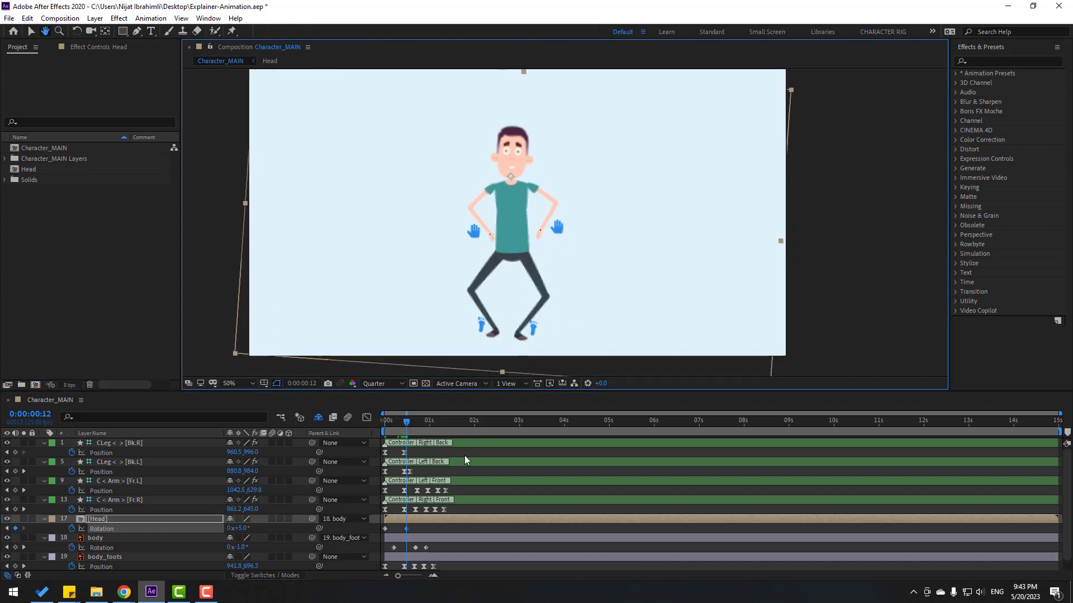
Set the Head layer's Rotation to -2° at 0:00:00:18.
left_click_drag(414, 423, 416, 424)
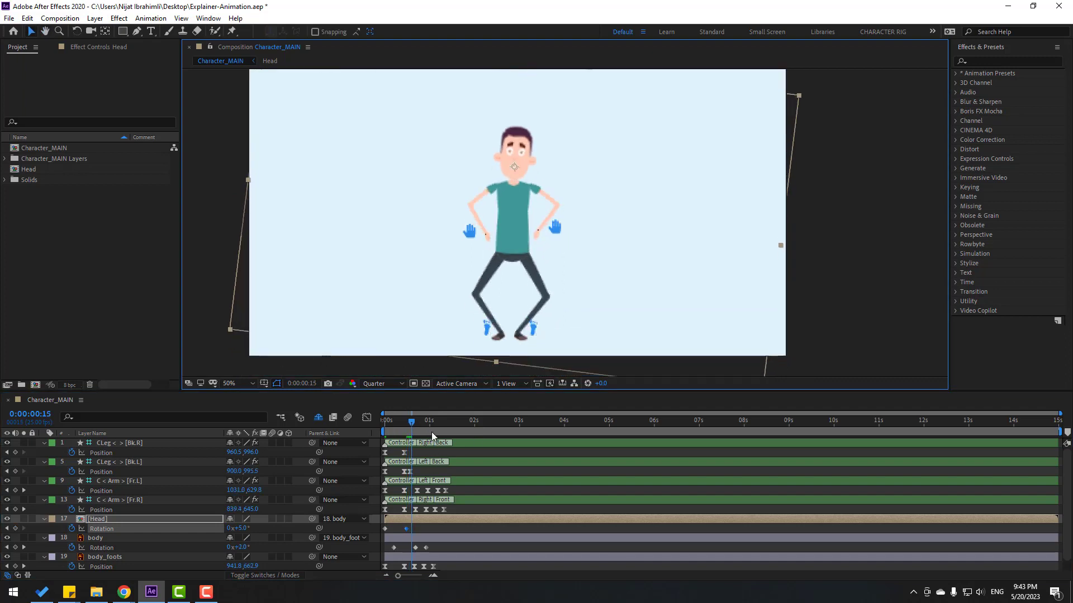
left_click(241, 528)
key("Return")
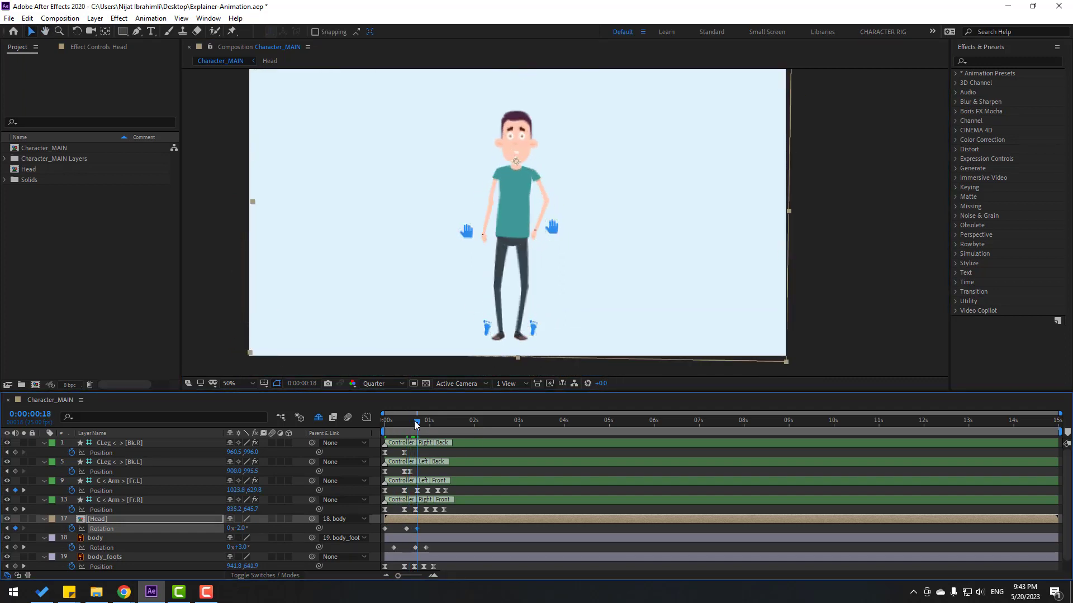
Set the Head layer's Rotation to 0° at 0:00:01:00.
left_click_drag(416, 423, 429, 424)
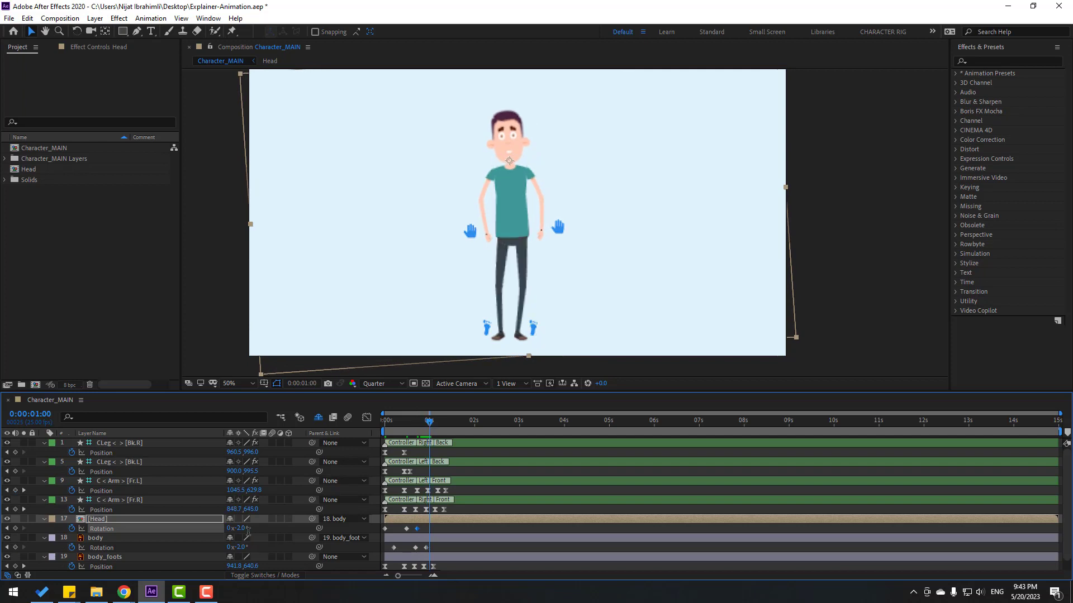
left_click(242, 530)
type("0")
key("Return")
Apply Easy Ease to all Rotation keyframes of the Head and body layers, and preview the landing.
left_click_drag(386, 547, 386, 549)
right_click(385, 537)
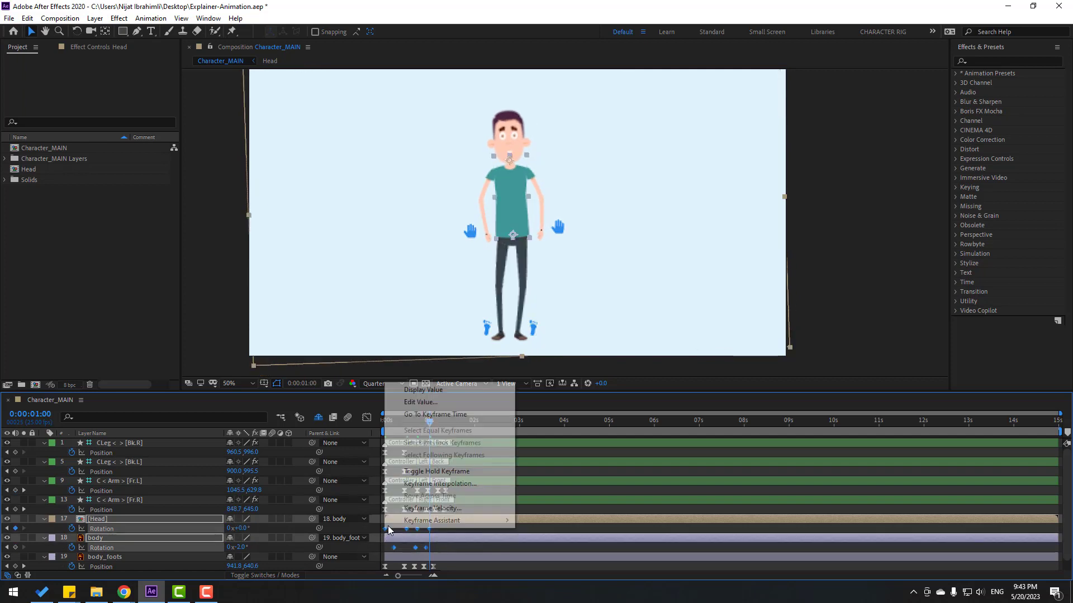
mouse_move(441, 585)
left_click(588, 445)
key("space")
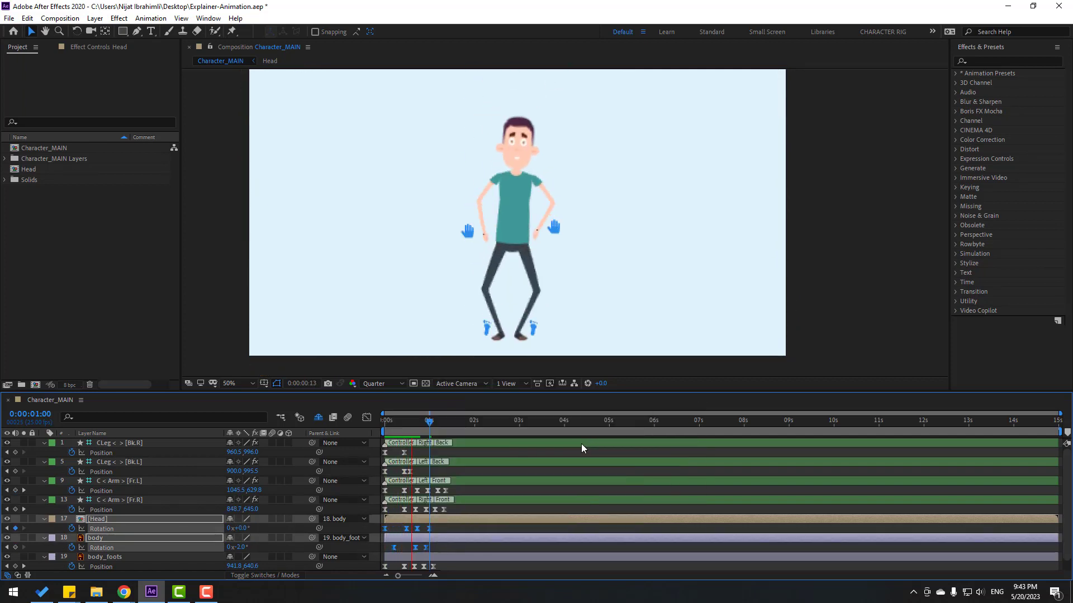
Shift all of the Head layer's Rotation keyframes a few frames later, and preview the whole landing.
mouse_move(441, 528)
left_mouse_down()
mouse_move(371, 538)
mouse_move(391, 531)
left_mouse_up()
key("space")
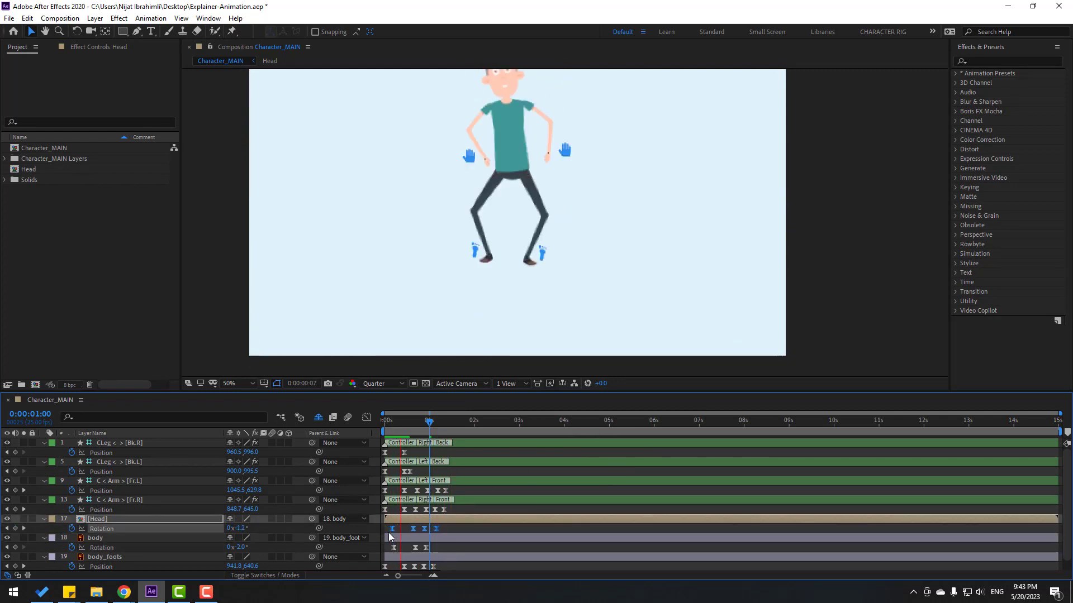
scroll(564, 326, "down", 2)
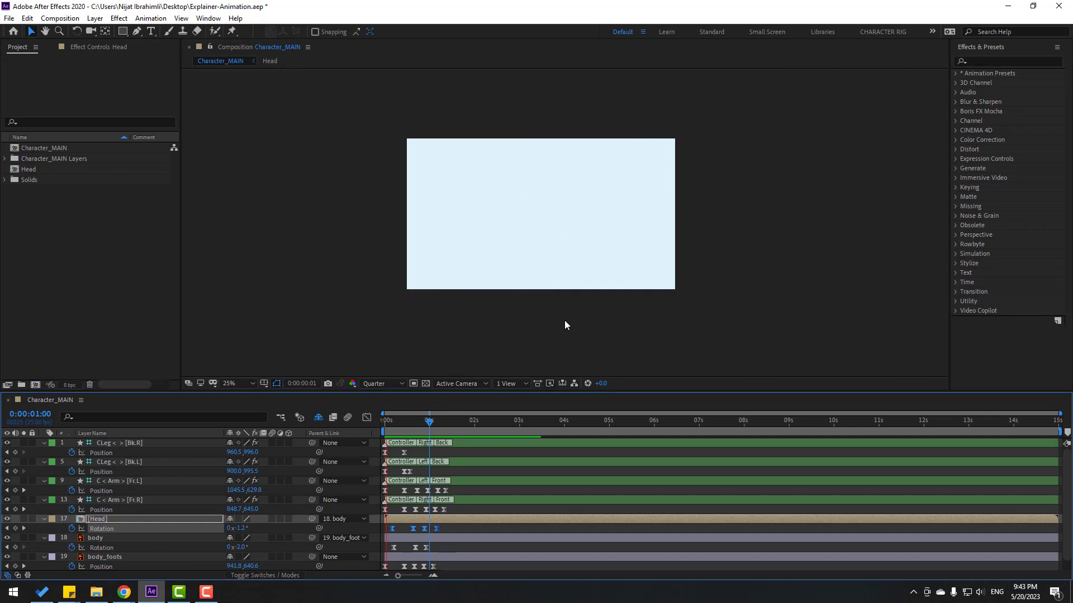
key("space")
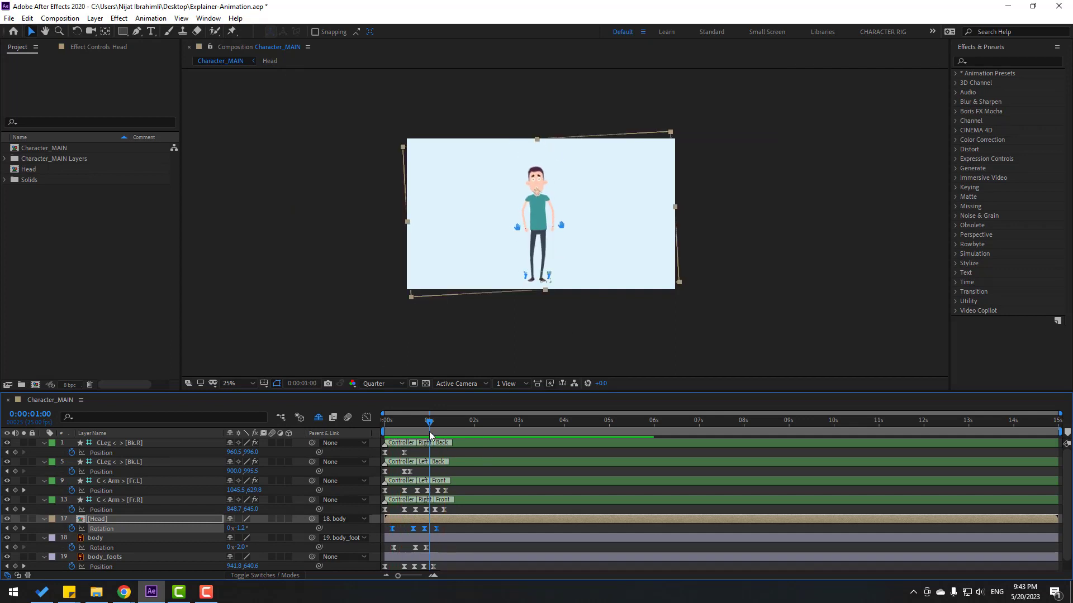